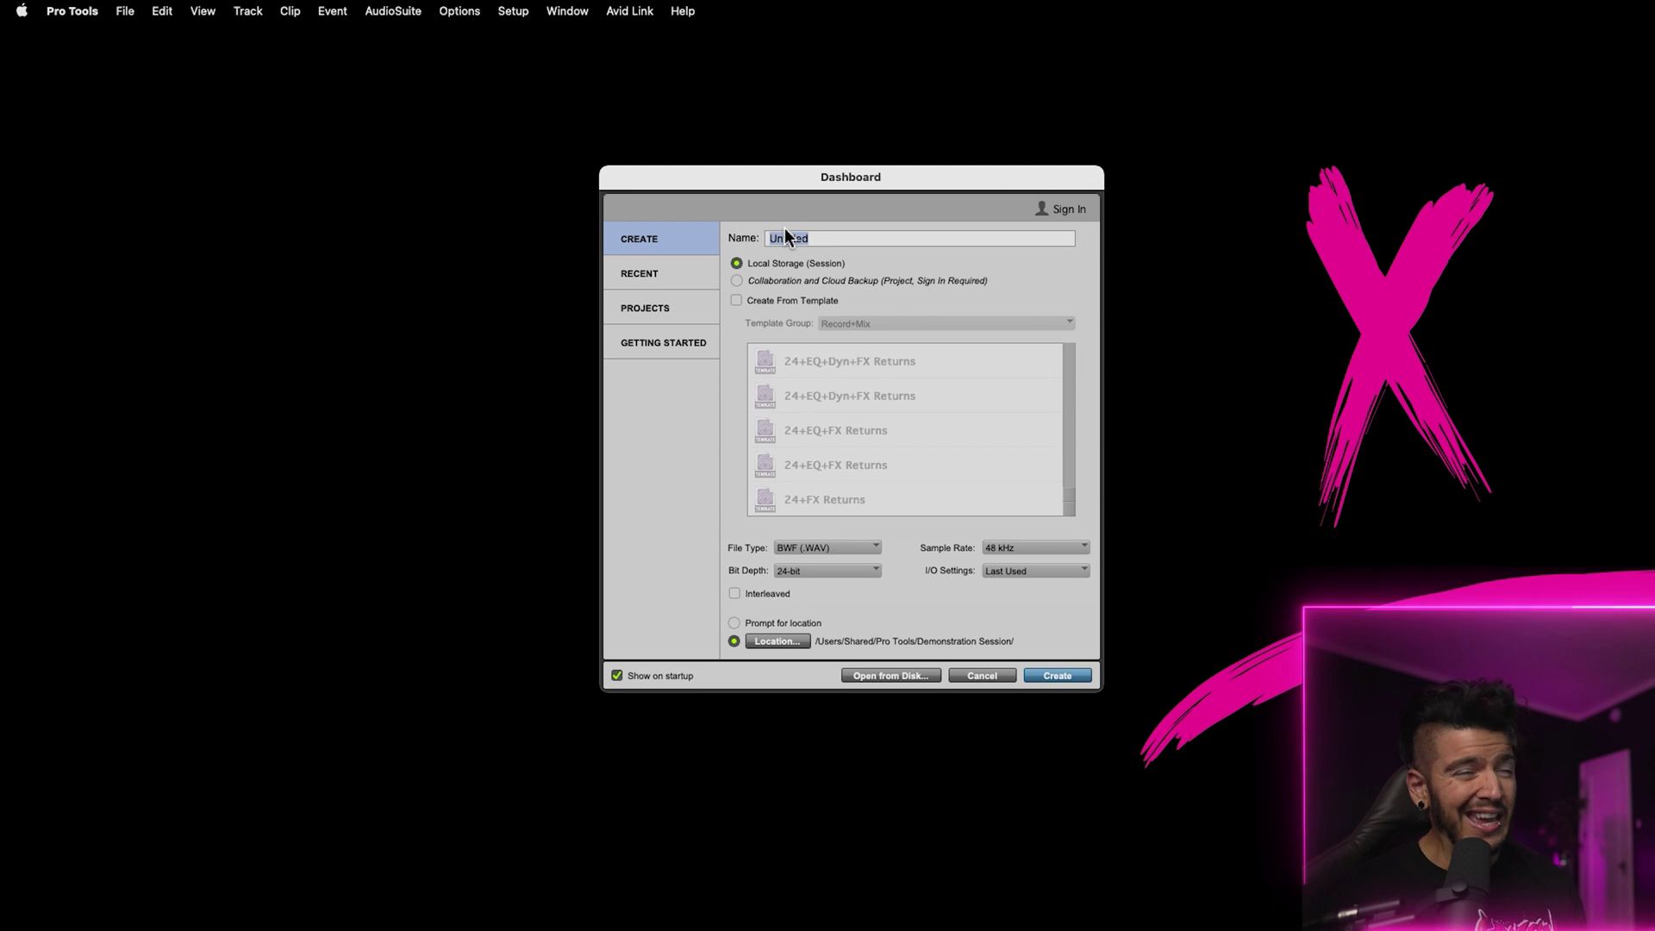
Name the new session 'How To Boogaloo' and keep the sample rate at 48 kHz
key(BackSpace)
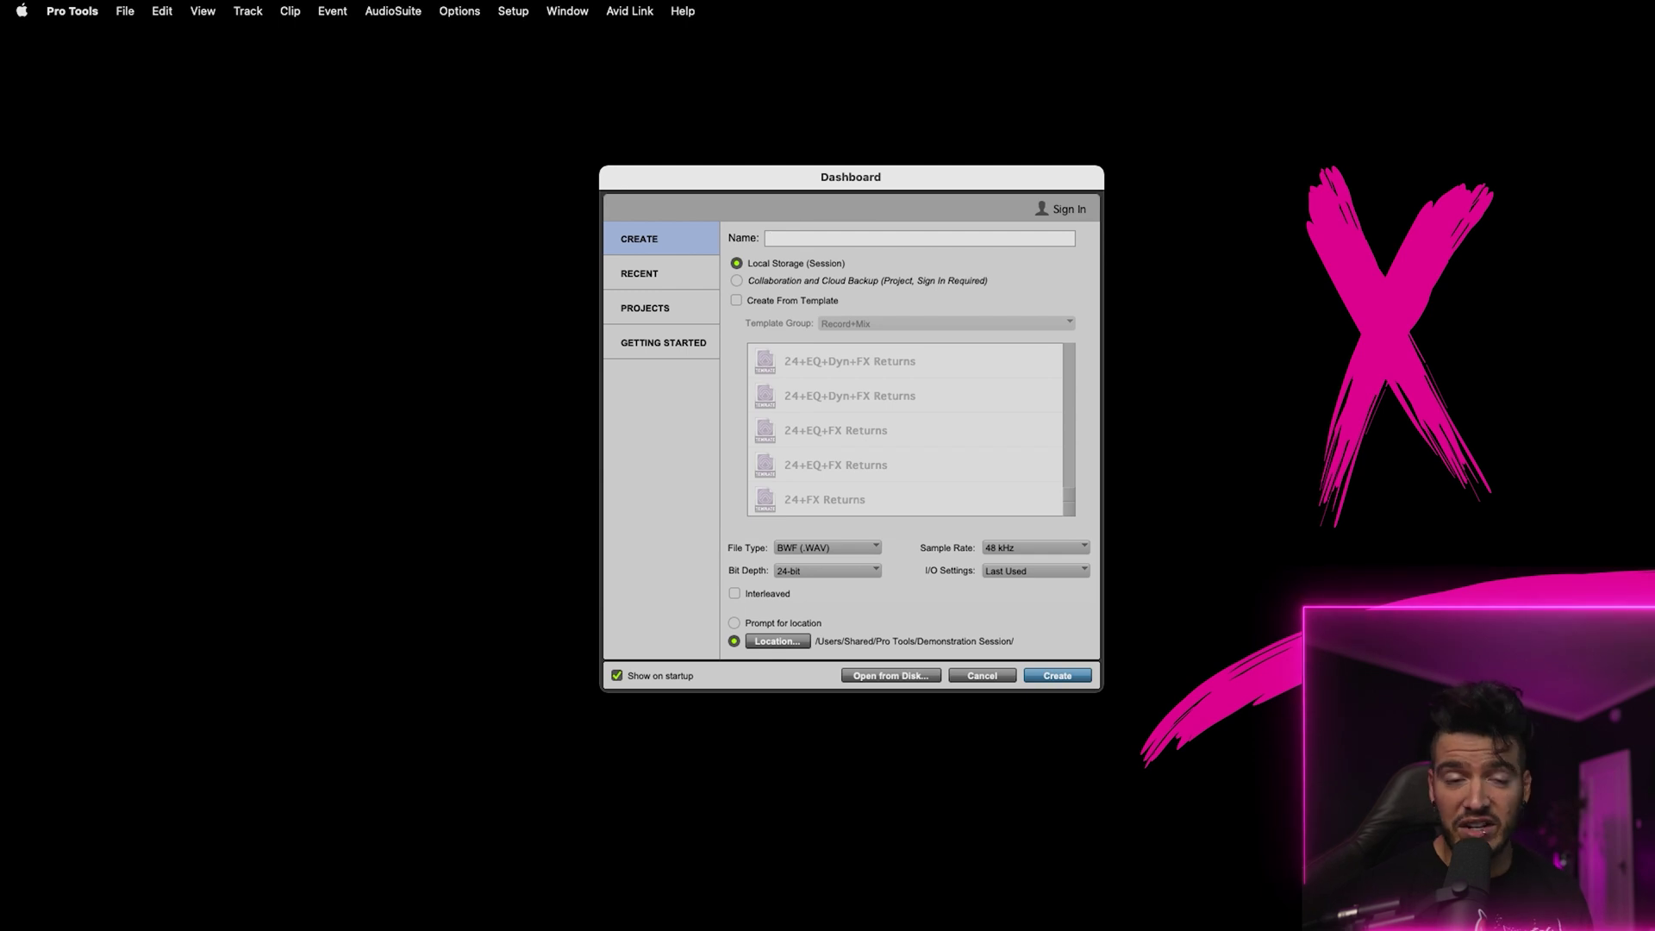
text(How )
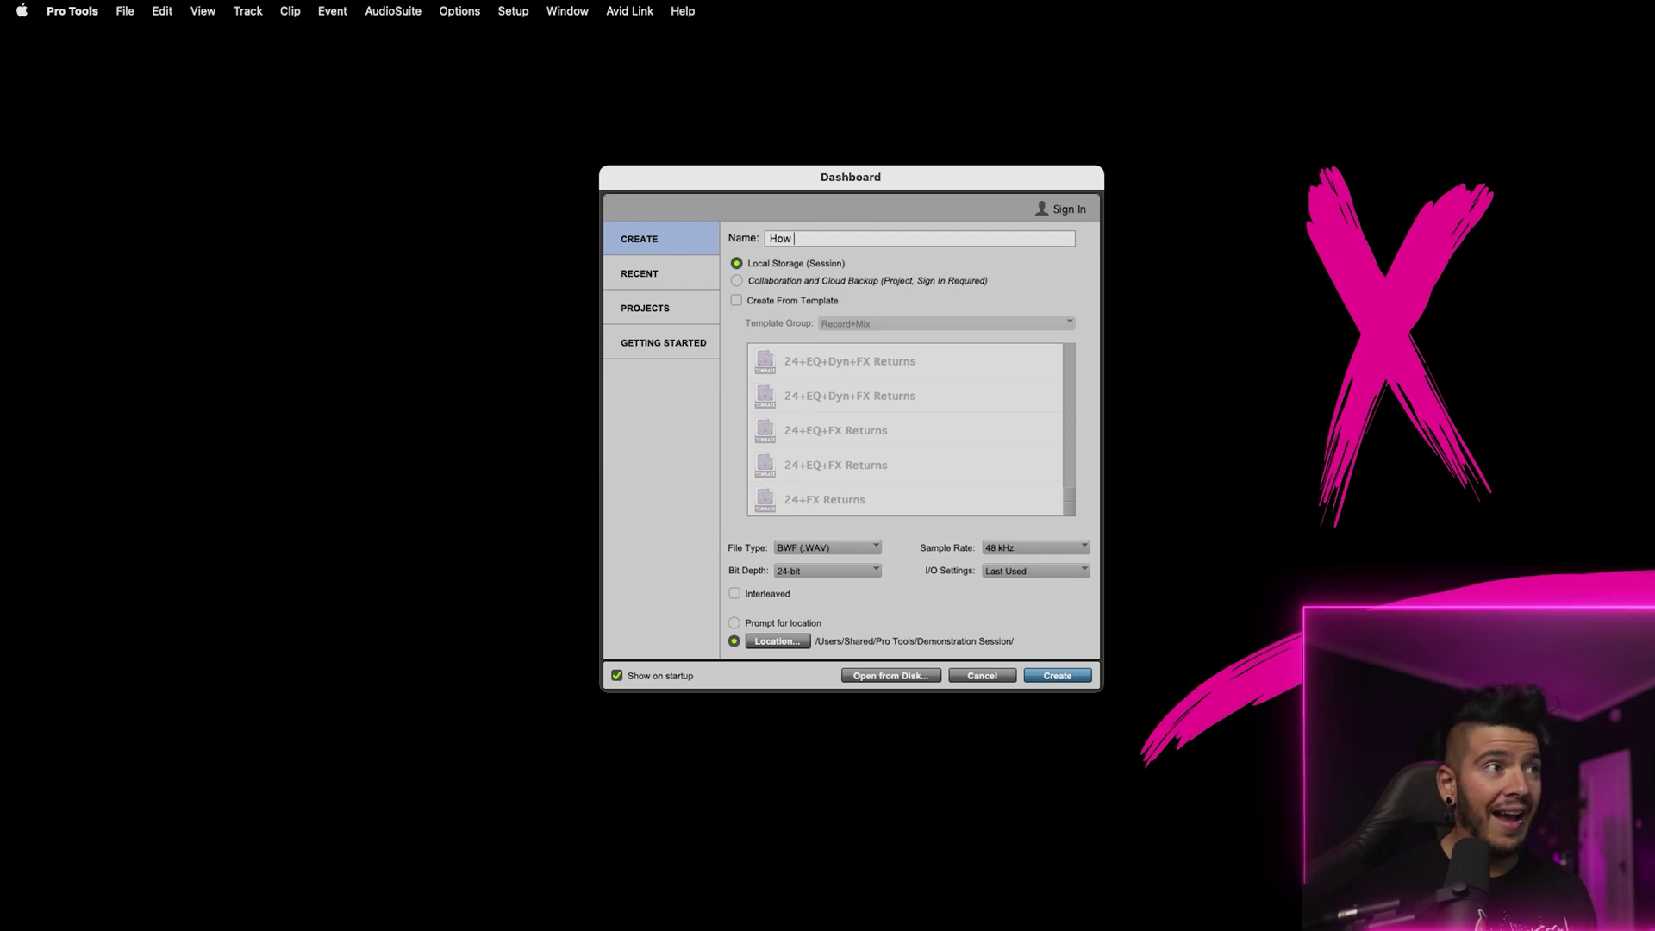
text(To Boogaloo)
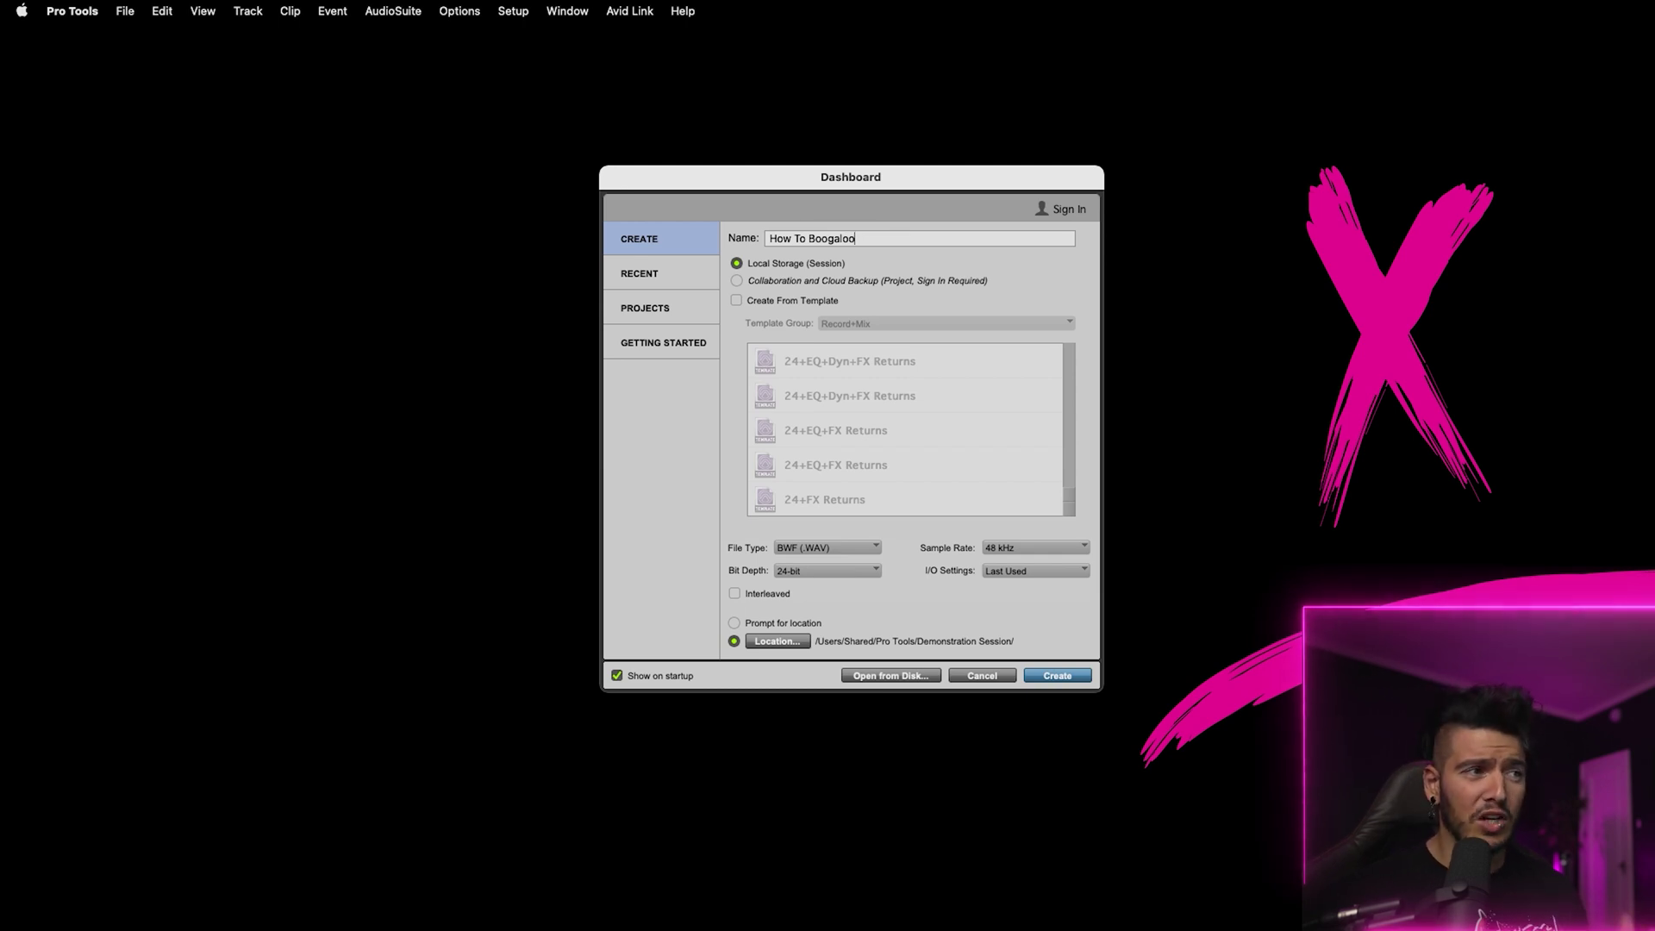
click(1002, 555)
click(1044, 549)
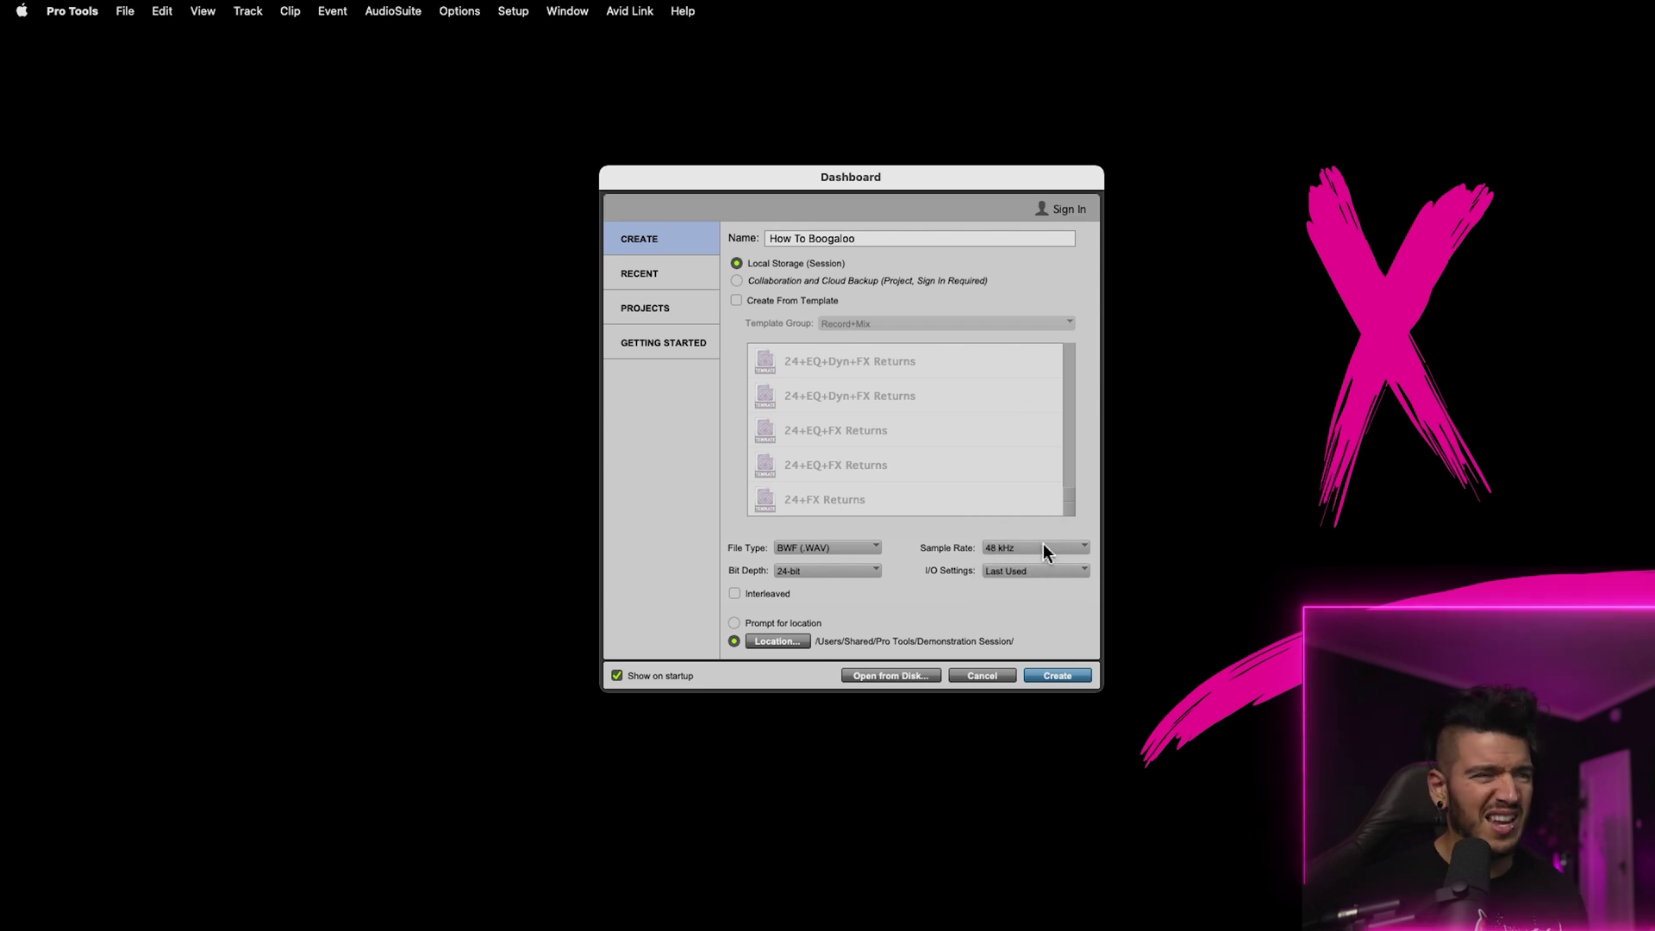
click(1043, 551)
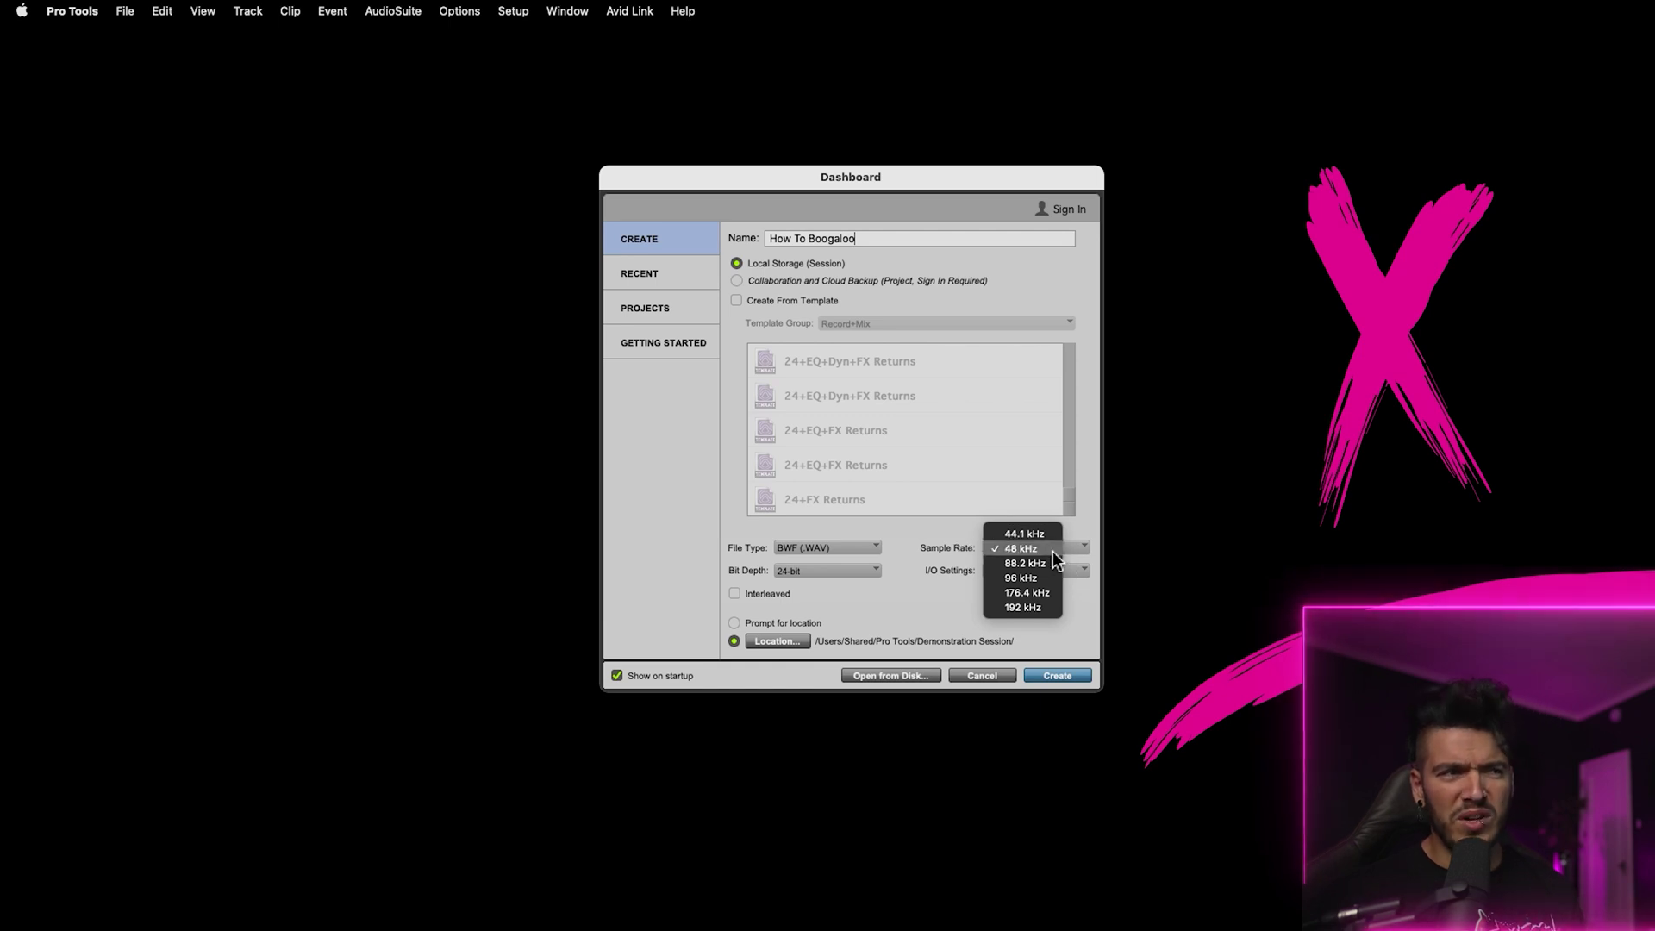
click(1045, 550)
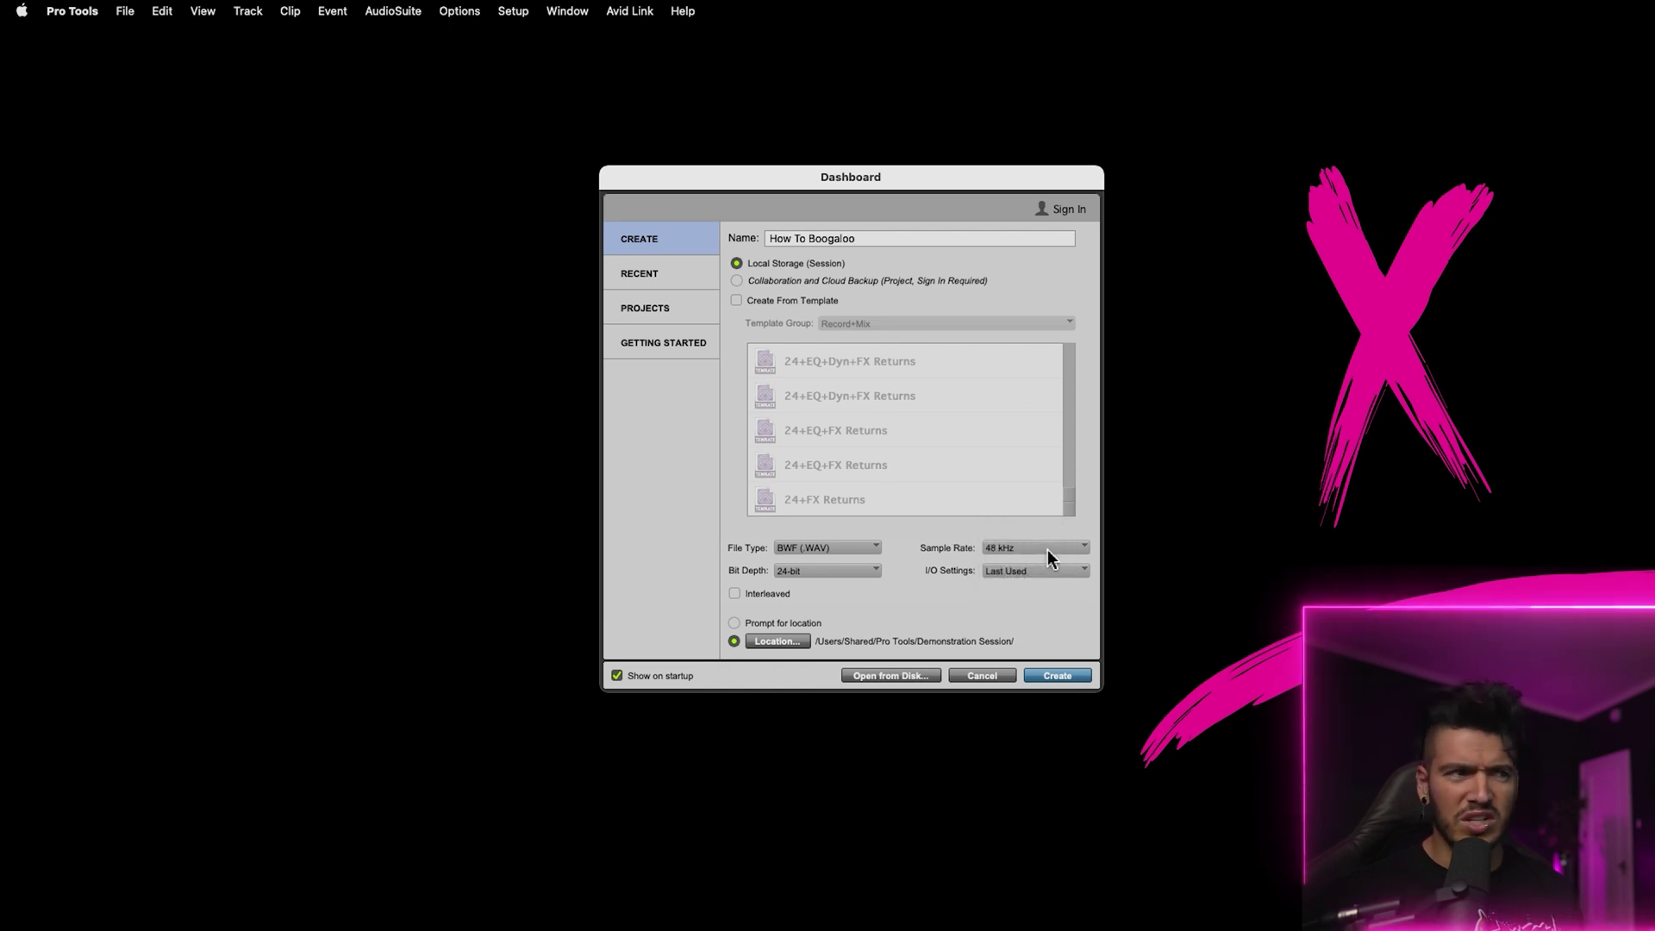
Keep 24-bit depth, choose Stereo Mix I/O settings, and create the session
click(802, 569)
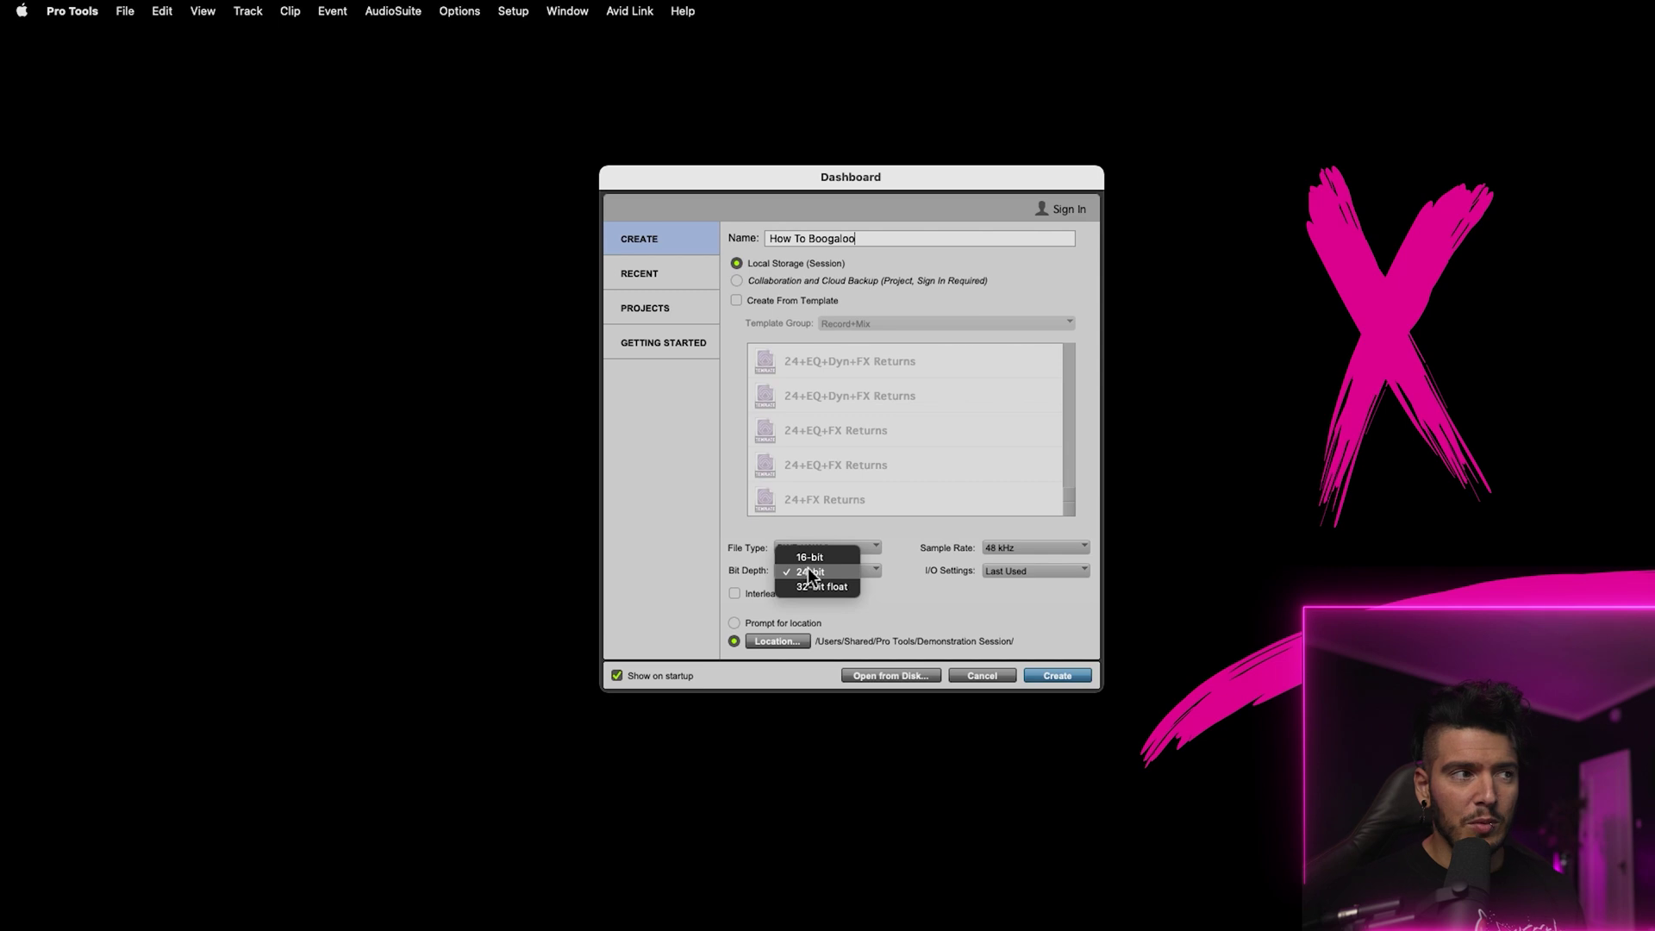
click(1042, 570)
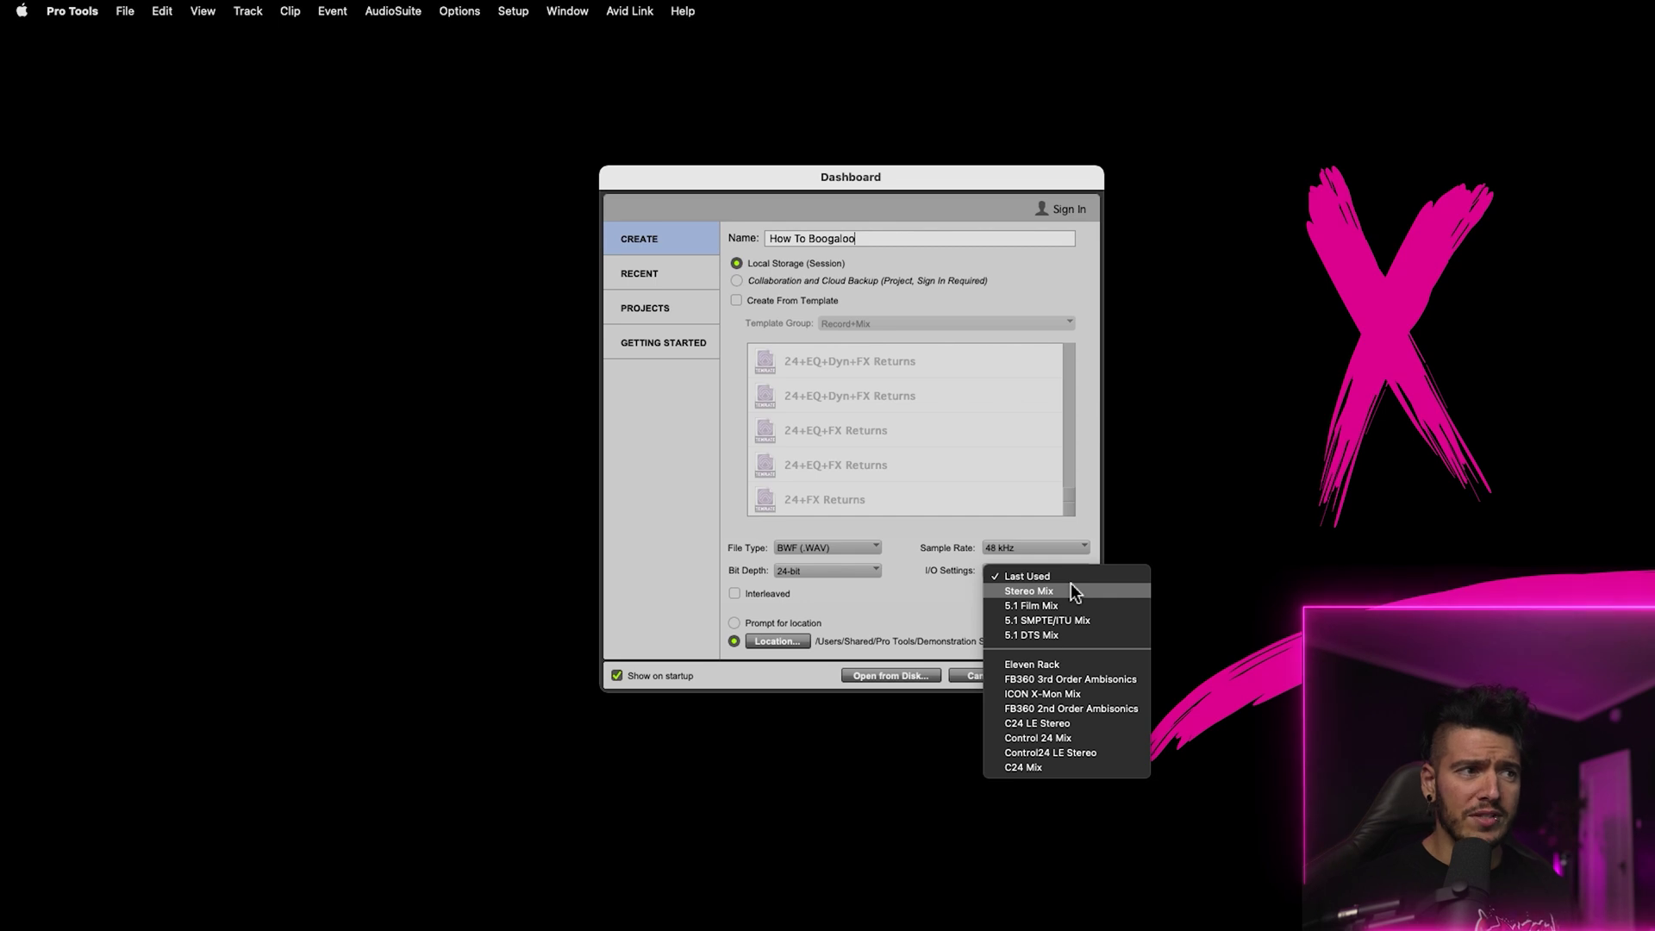
click(1070, 592)
click(1050, 572)
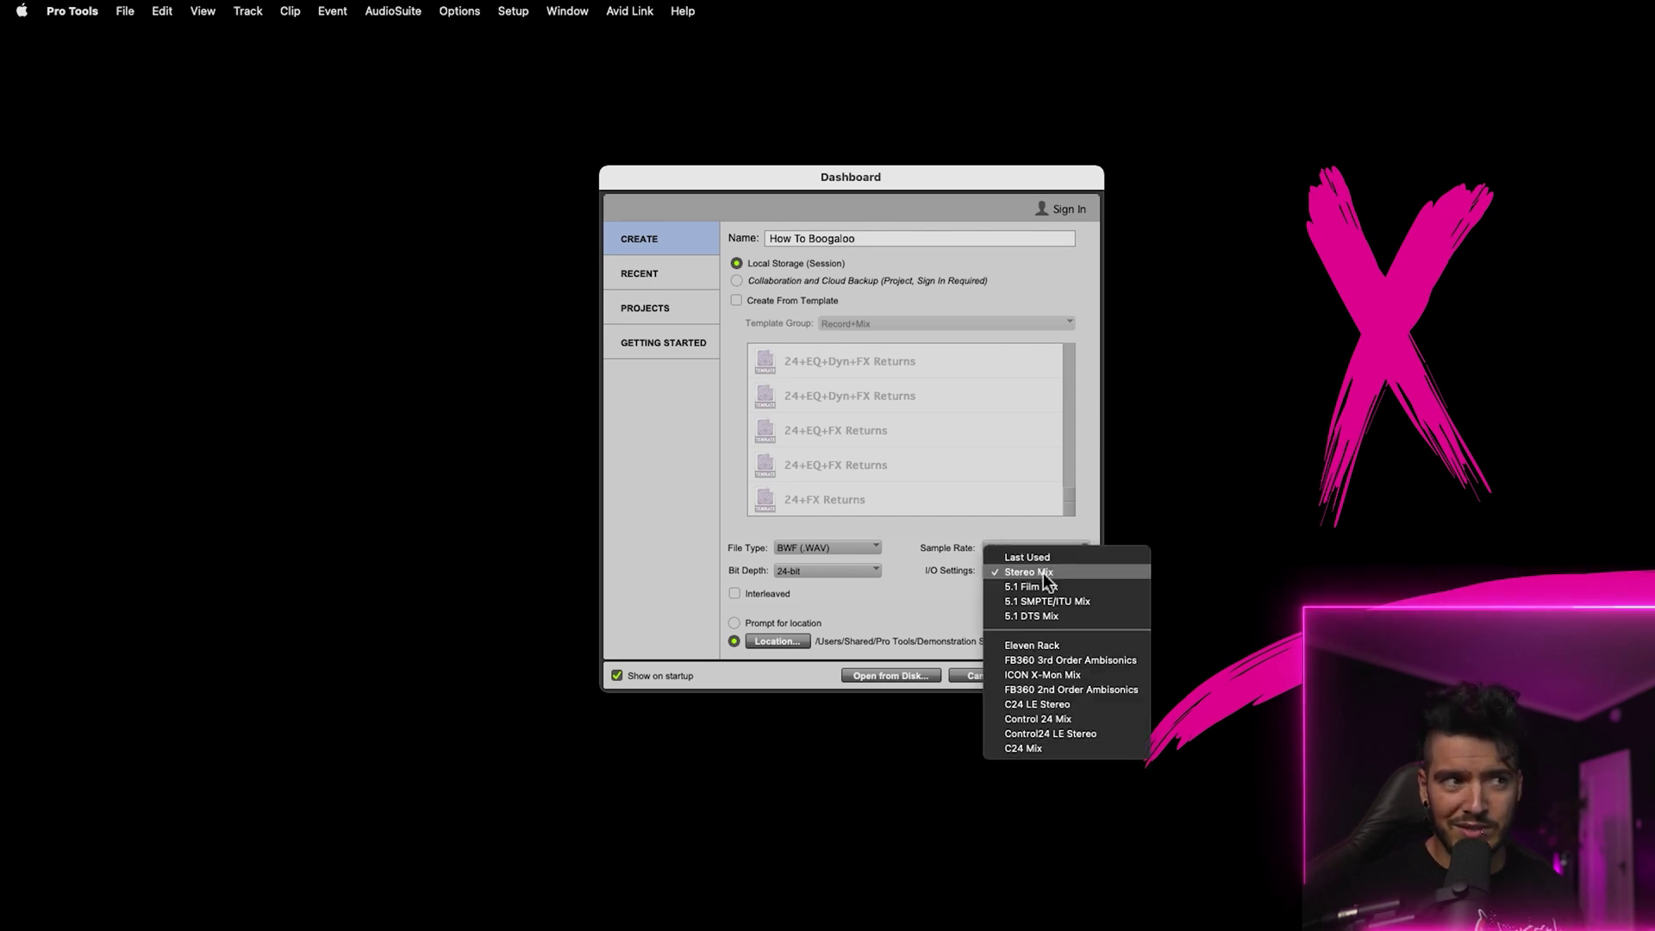
click(1044, 572)
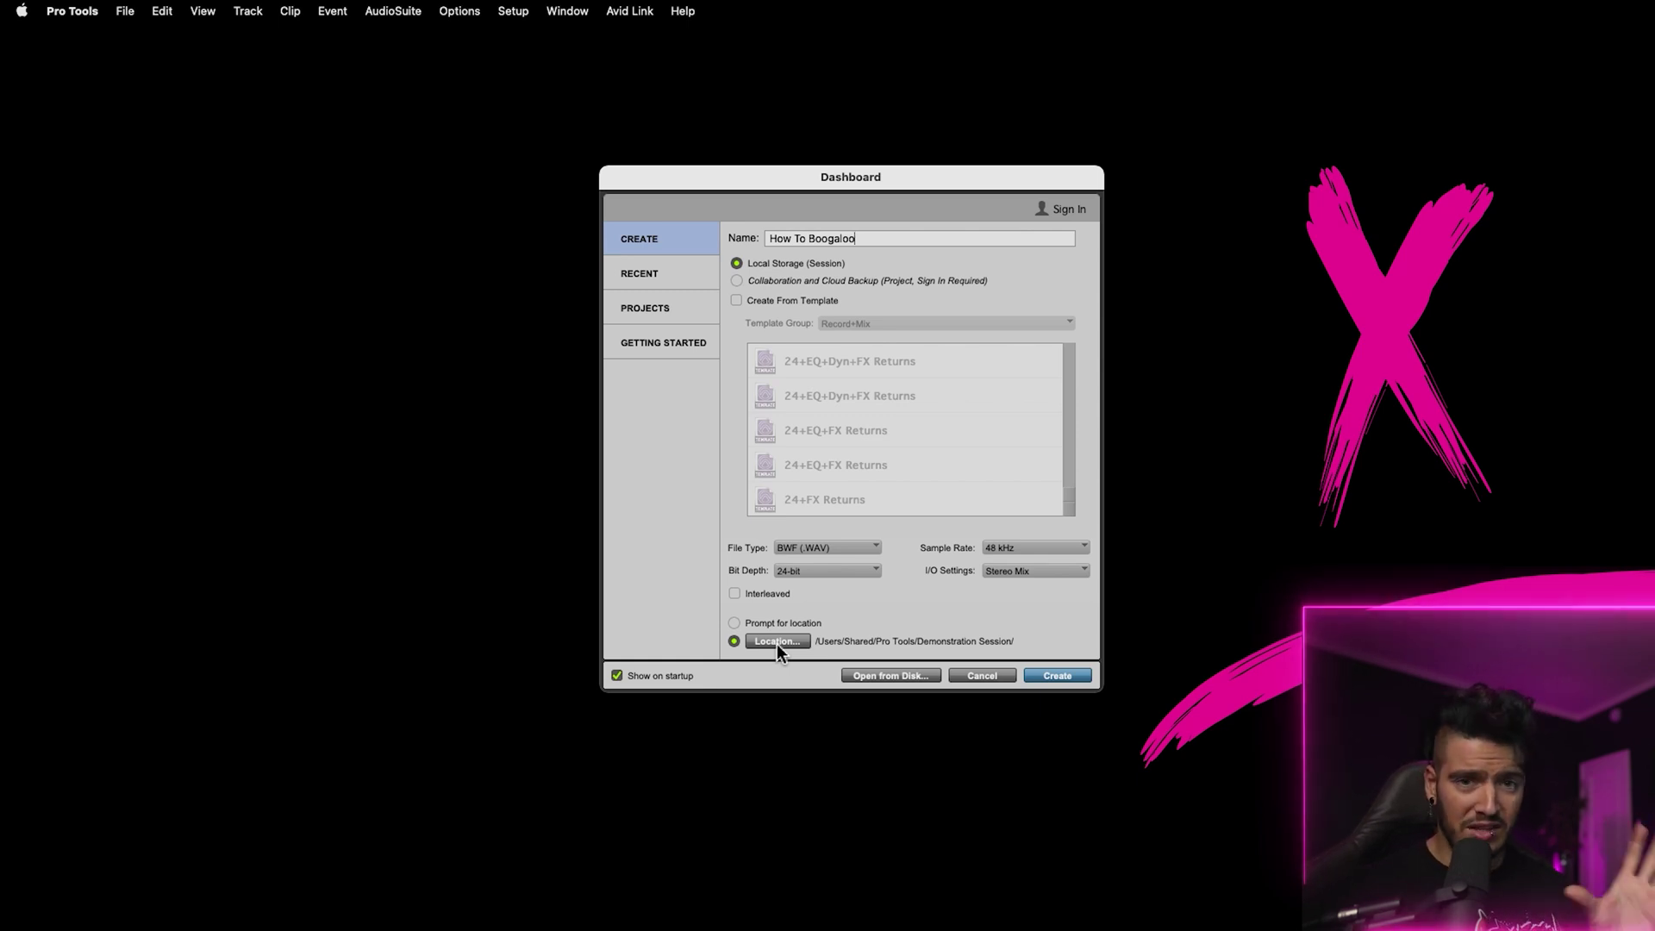
click(1058, 676)
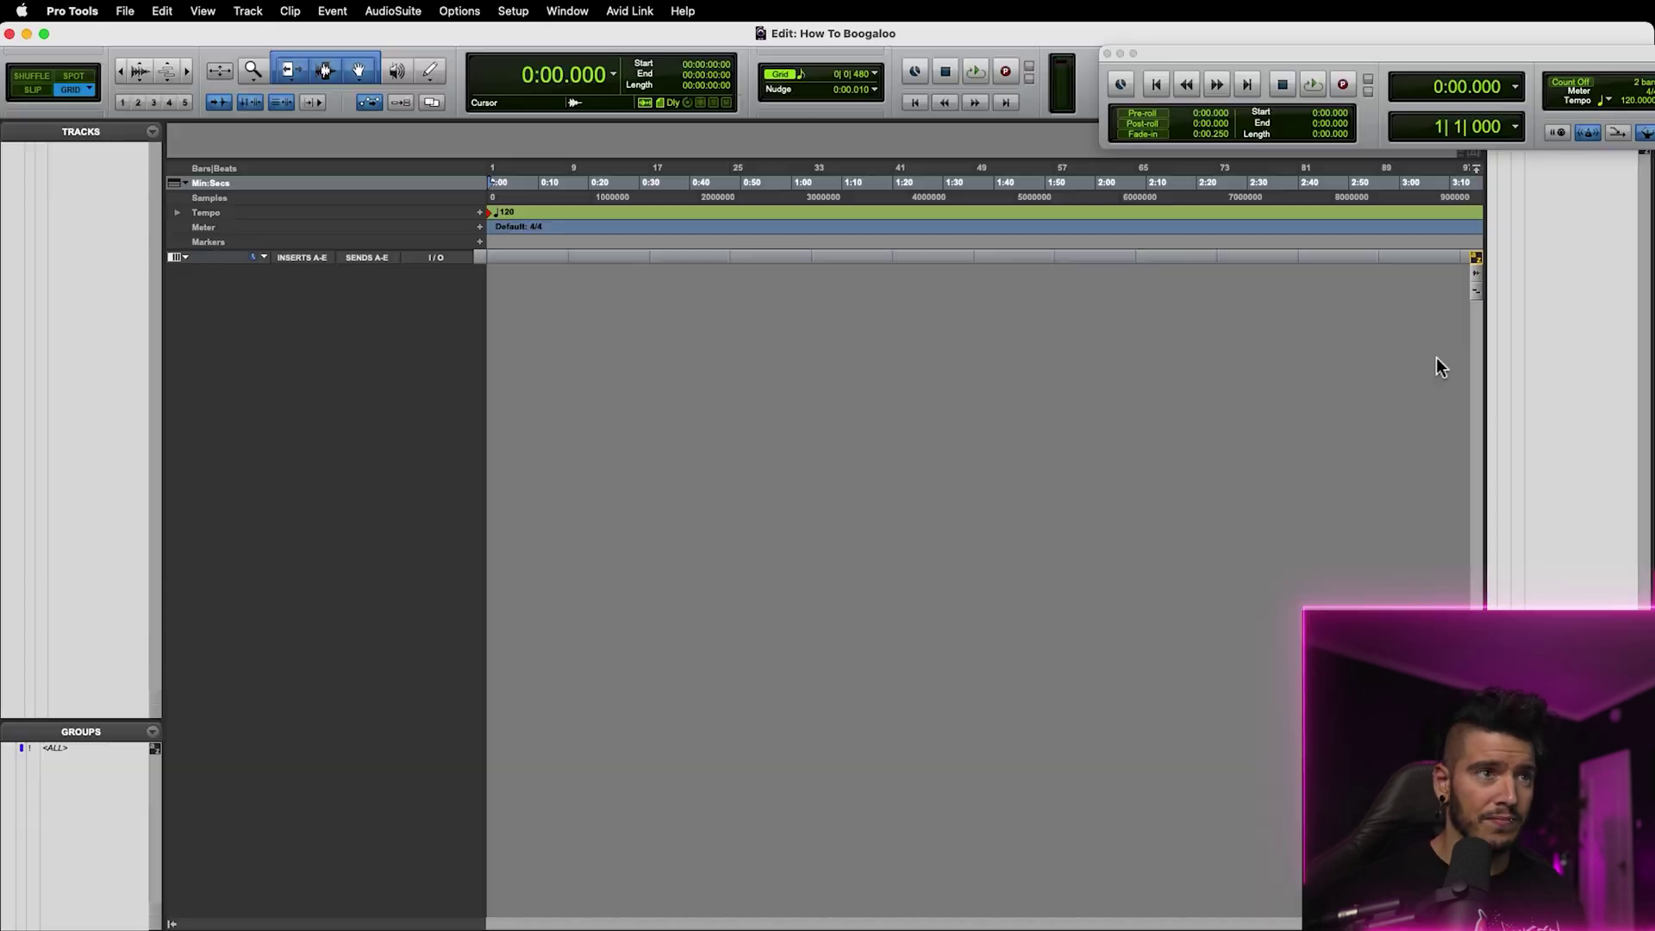
Move the Transport fully on screen and switch to the Mix window
drag(1496, 54, 1414, 57)
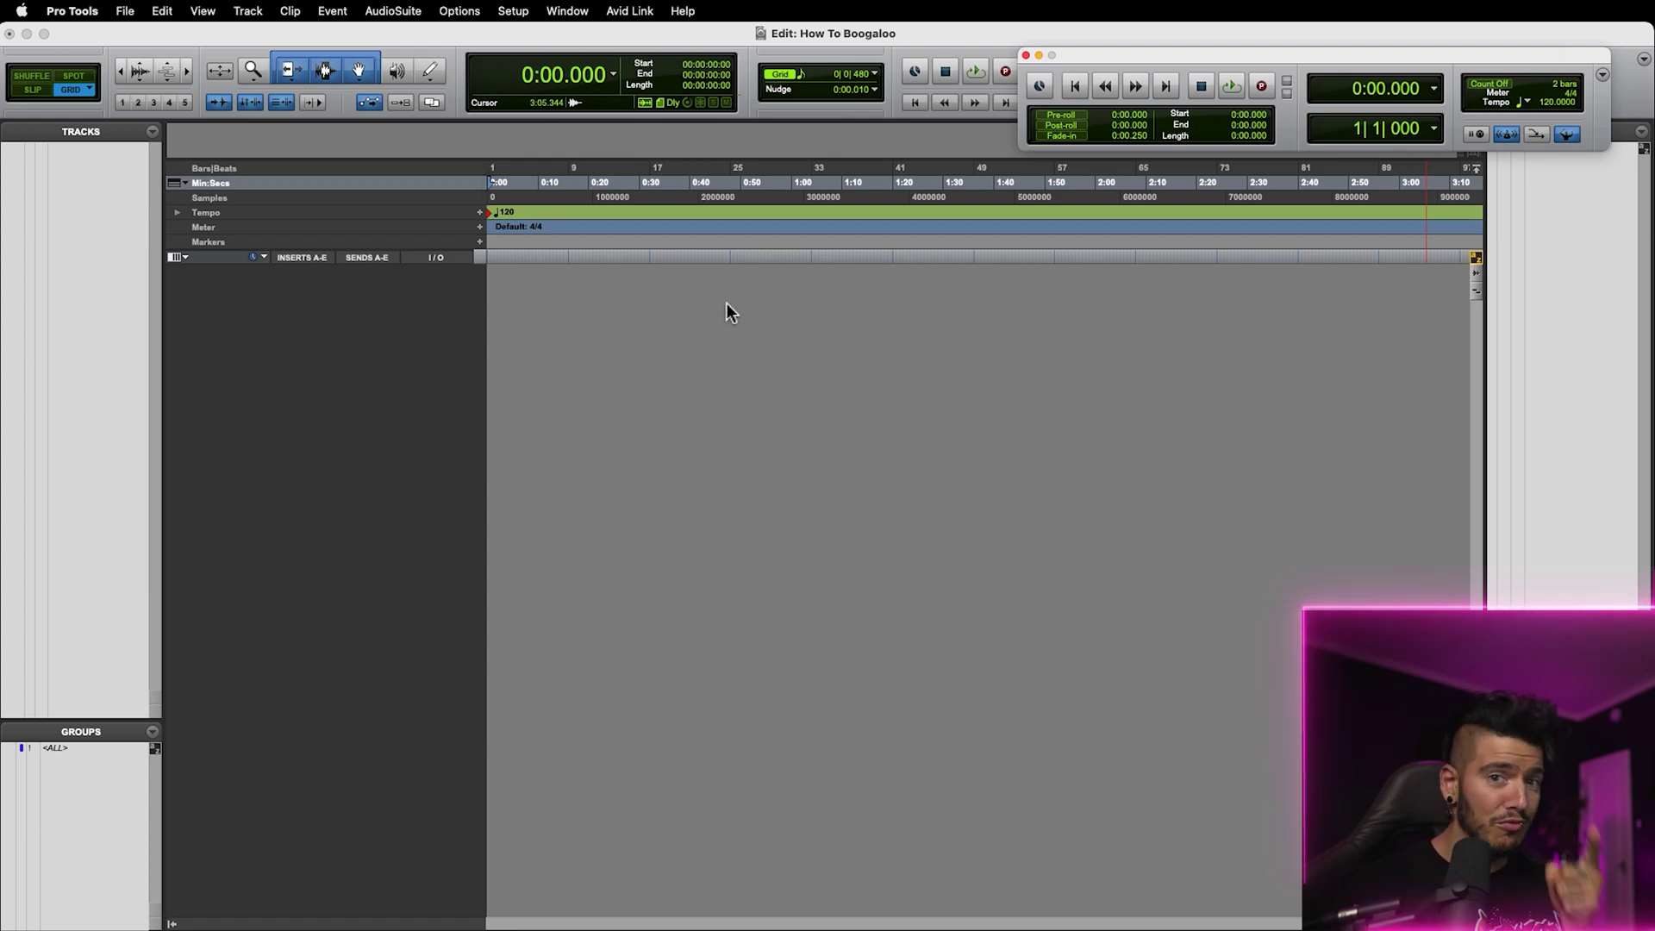
click(783, 604)
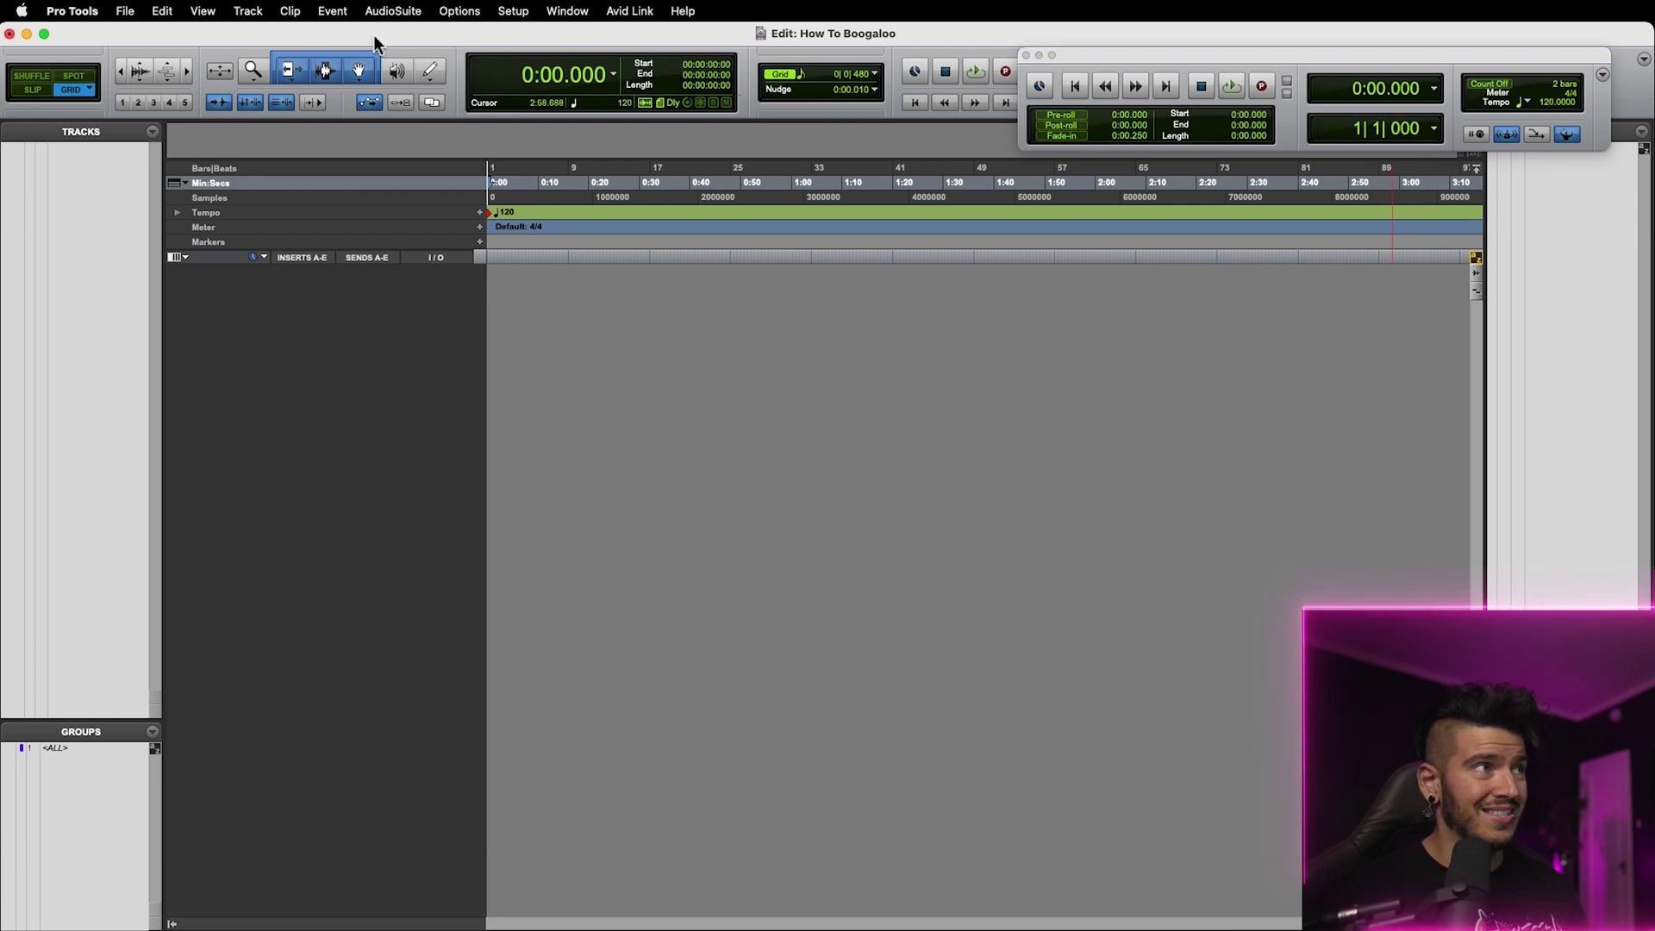
click(517, 11)
mouse_move(568, 9)
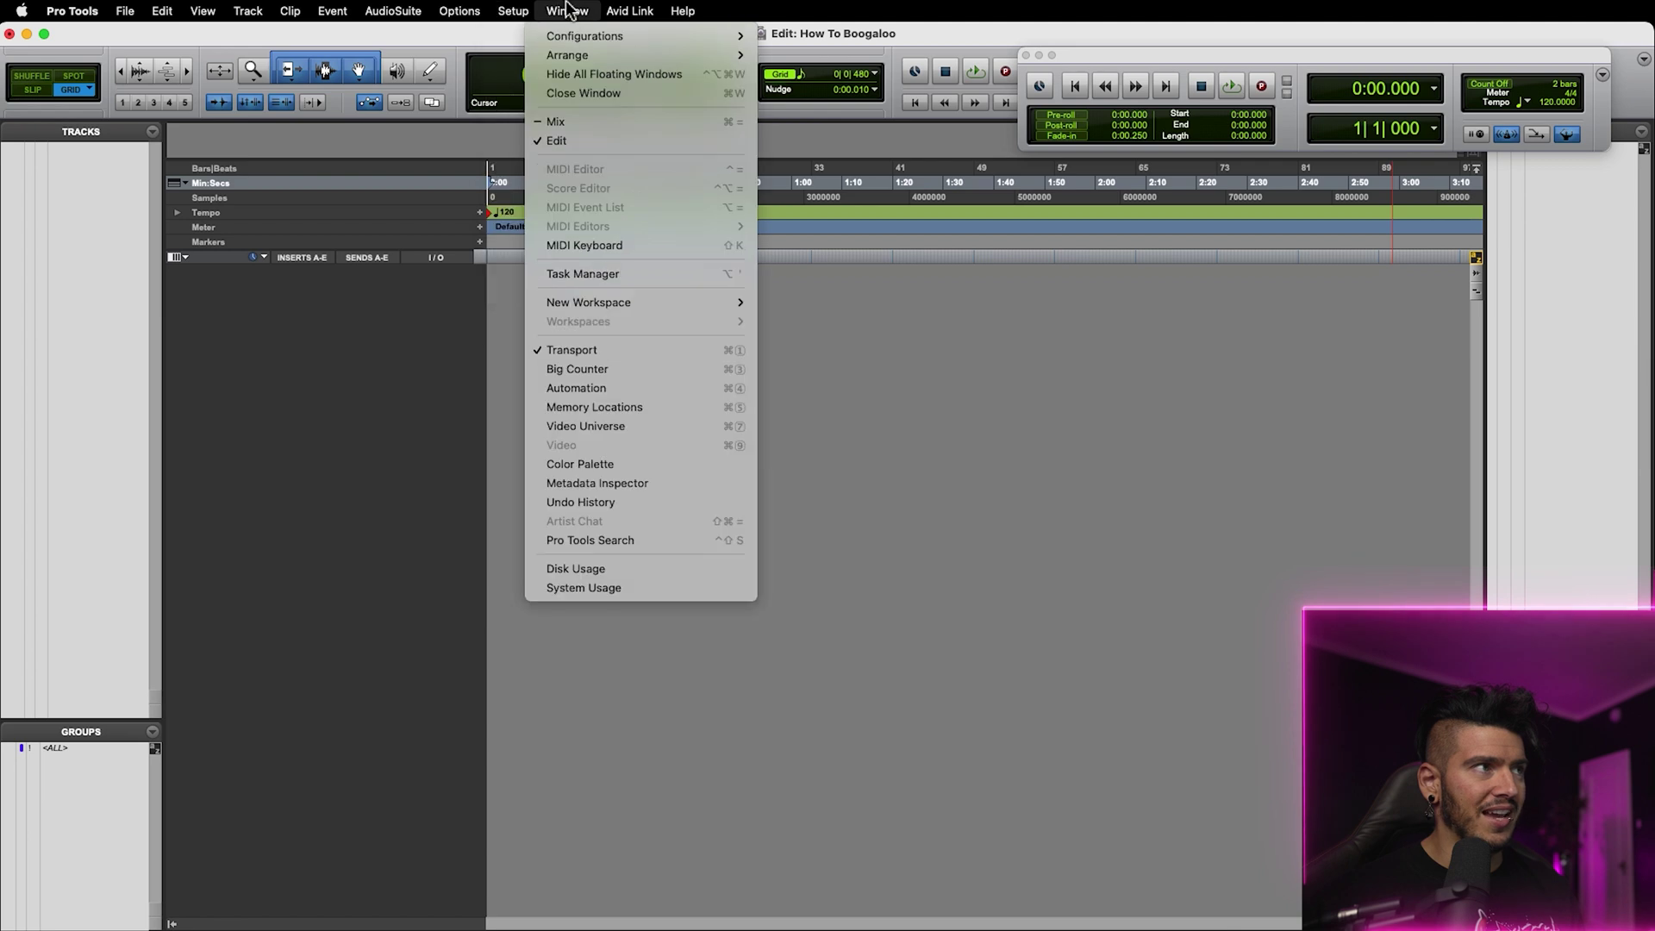
click(595, 121)
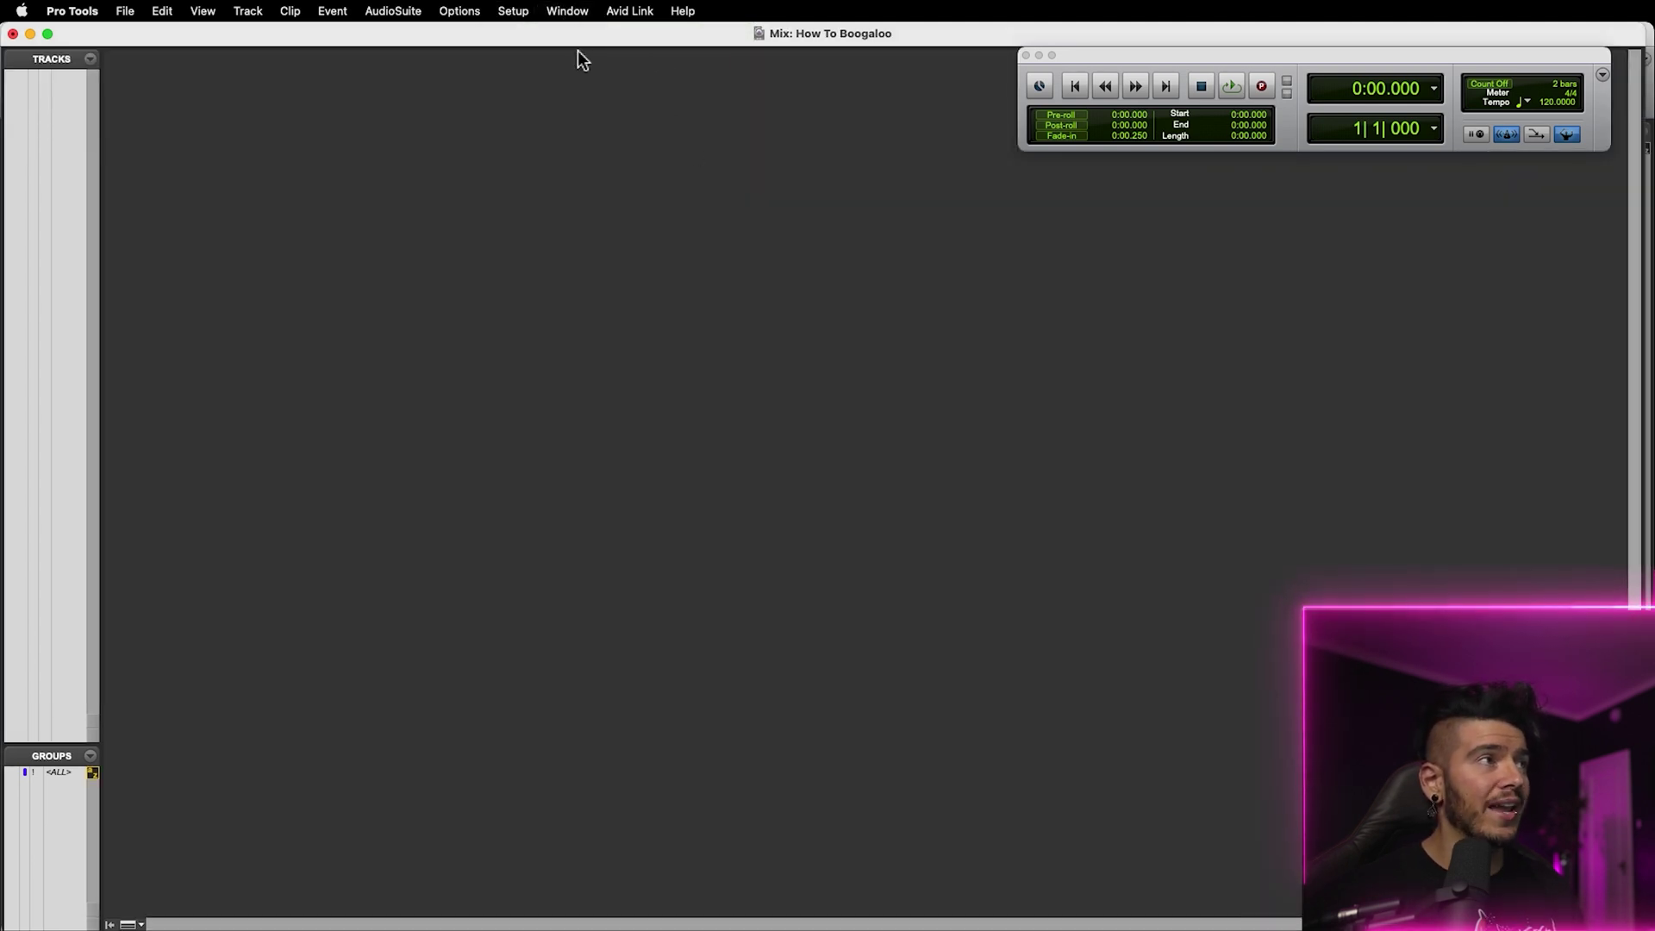
Return to the Edit window, then toggle Mix and Edit views with Cmd+=
click(565, 9)
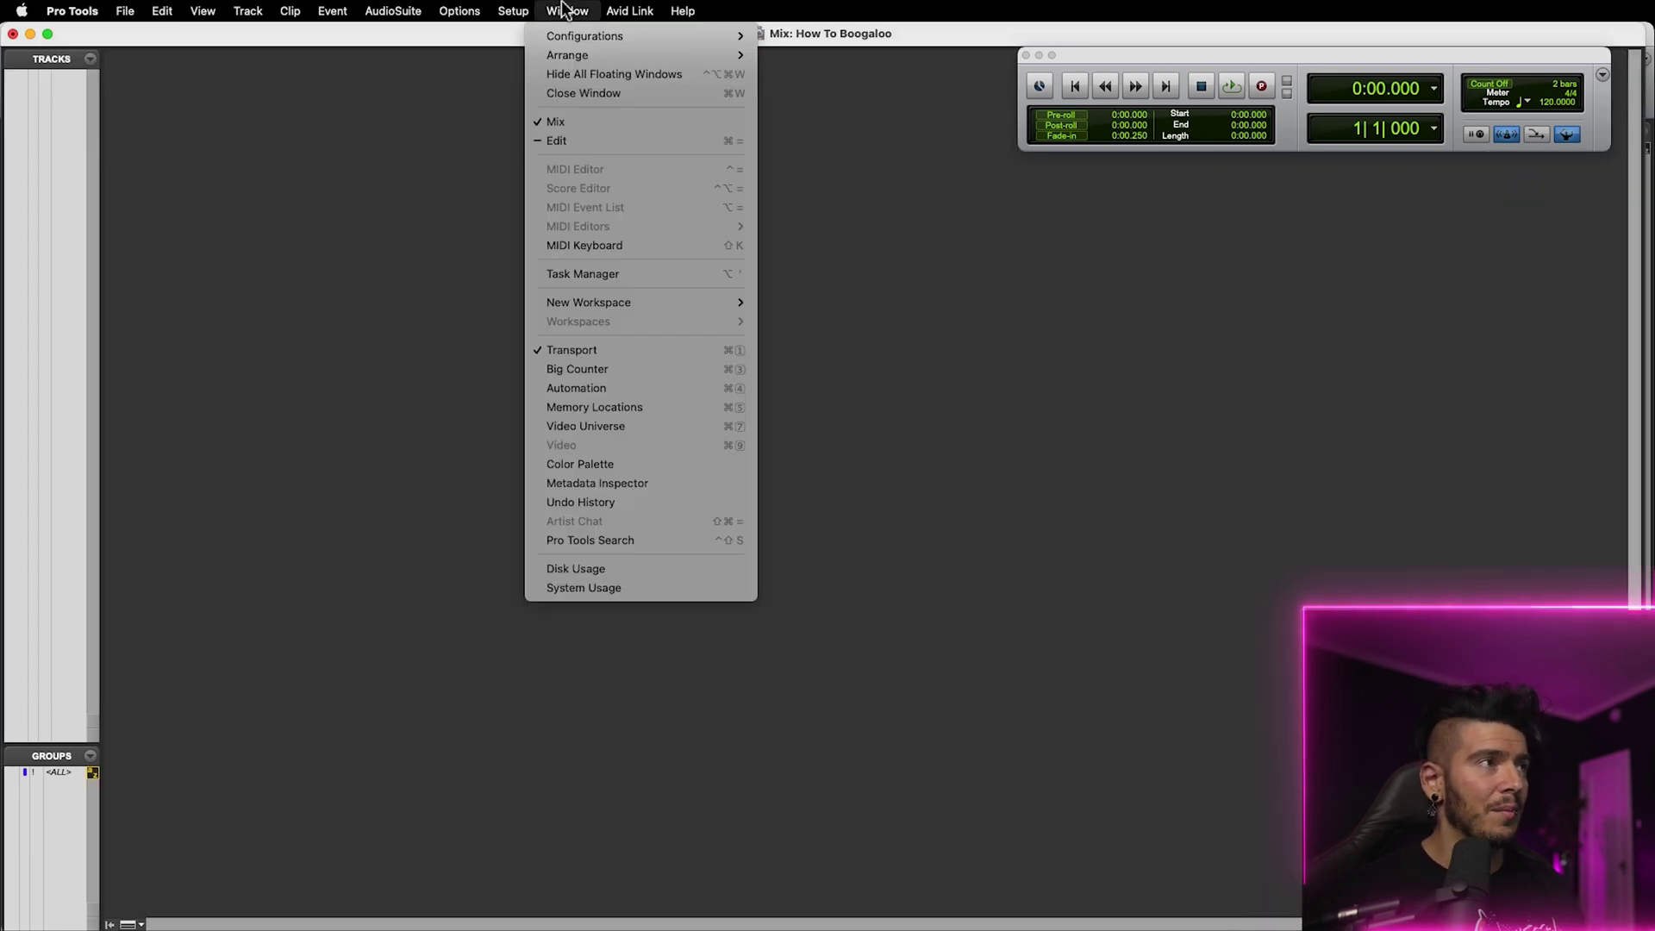
click(589, 140)
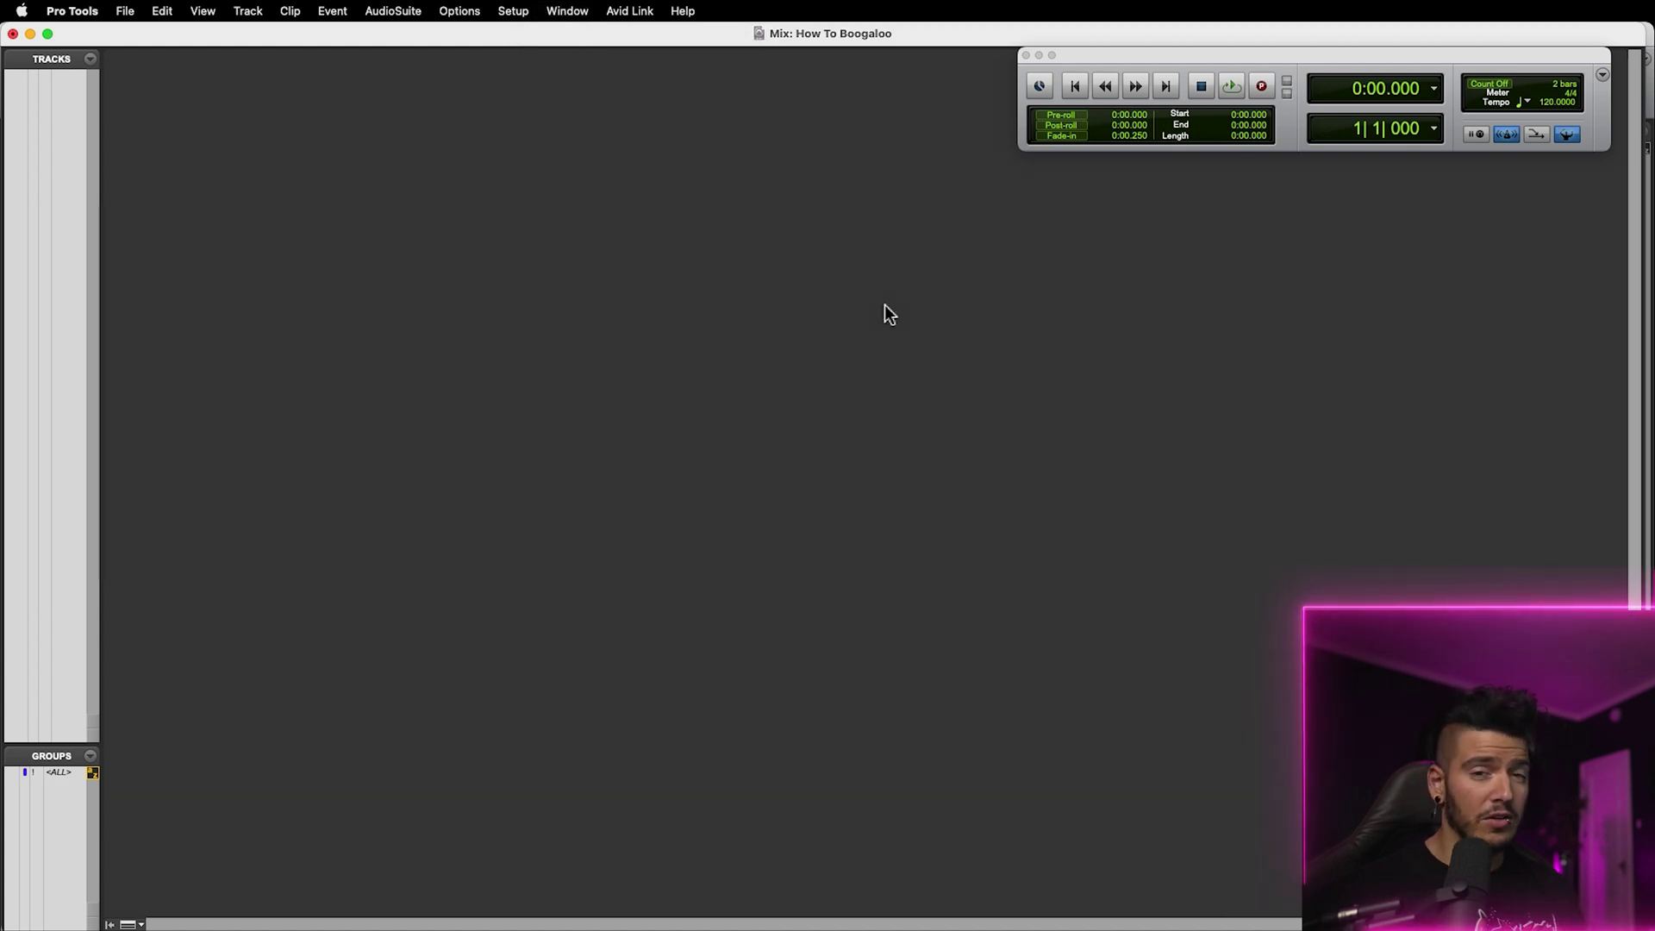
key(super+equal)
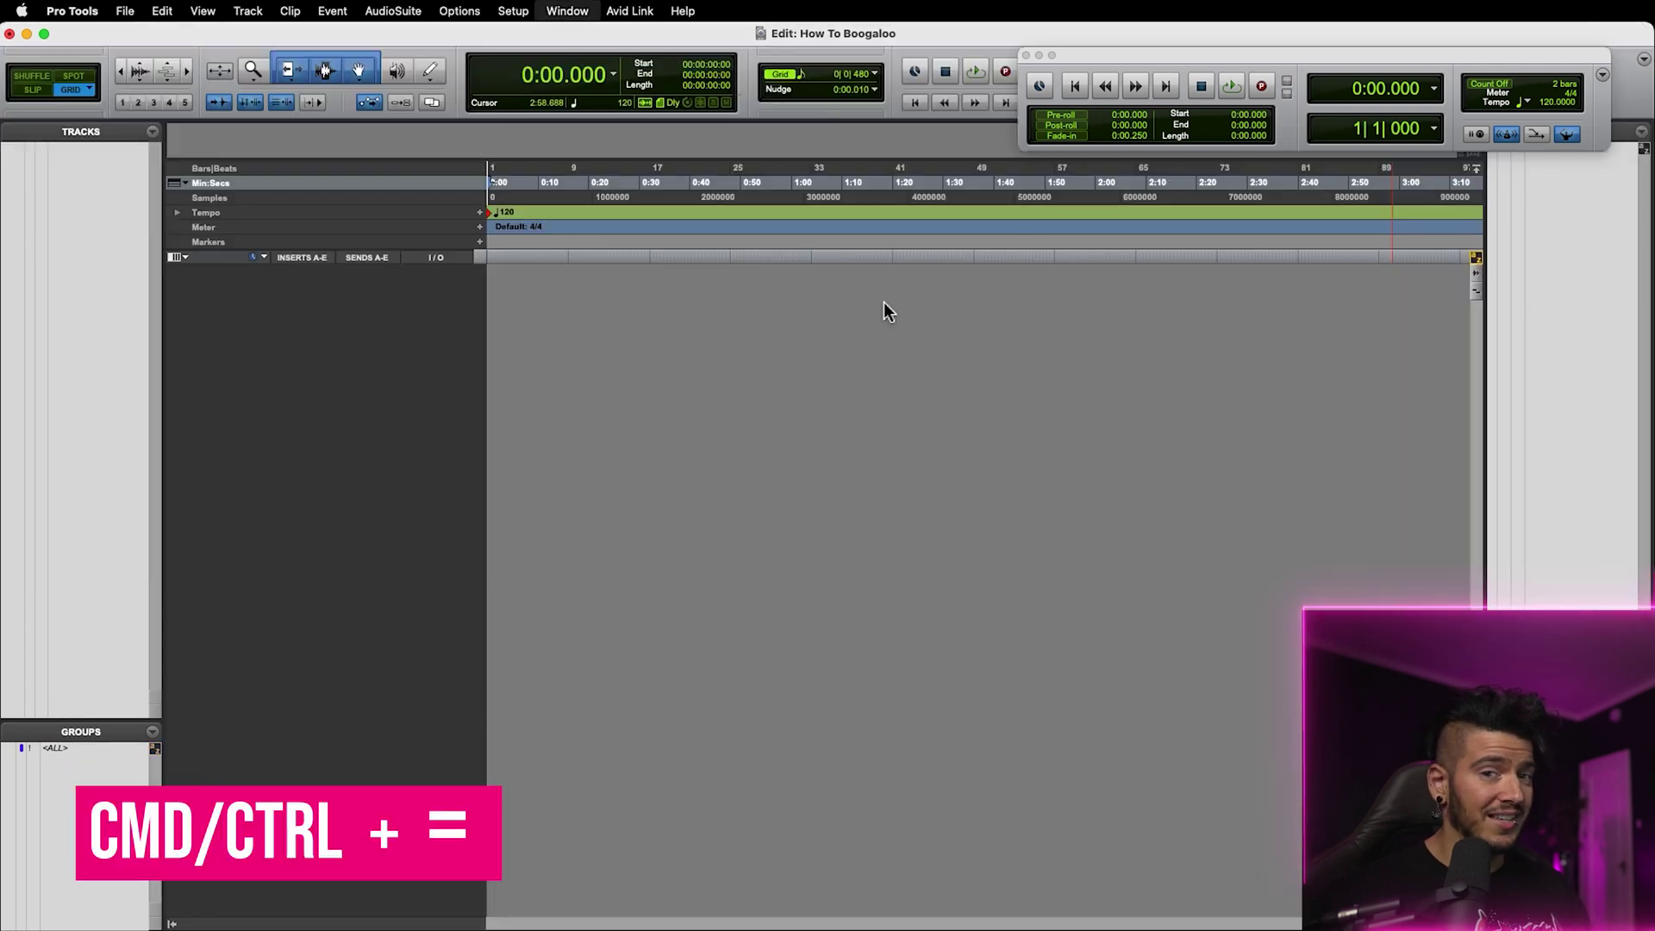
key(super+equal)
key(super+equal)
key(super+equal)
key(super+equal)
key(super+equal)
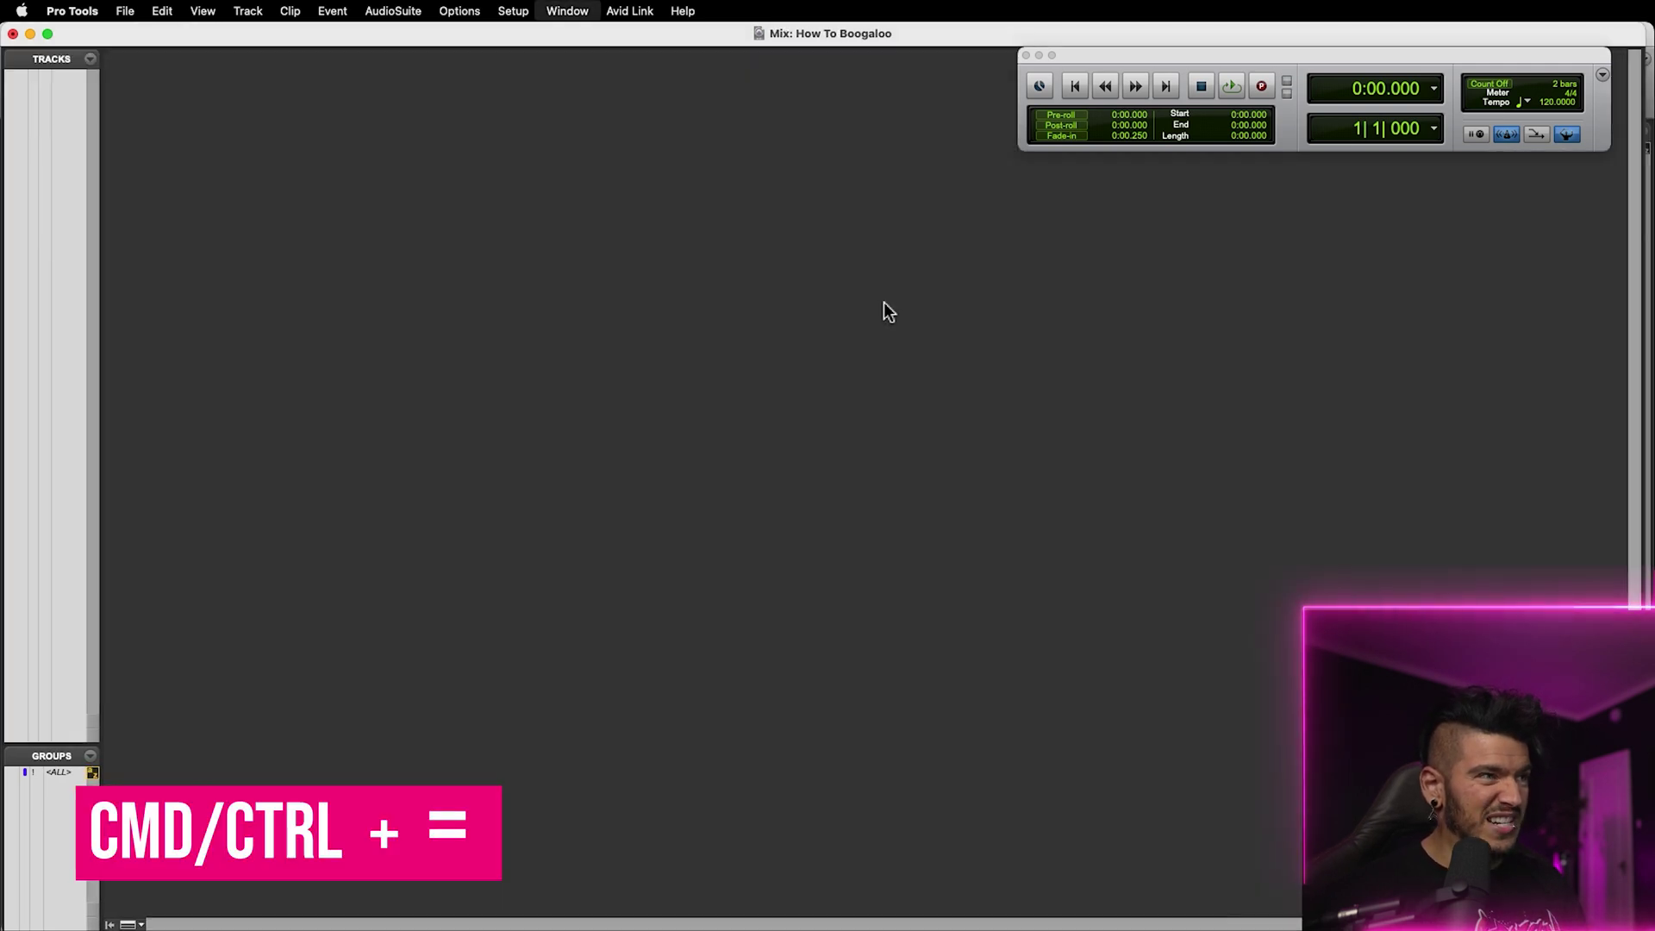
key(super+equal)
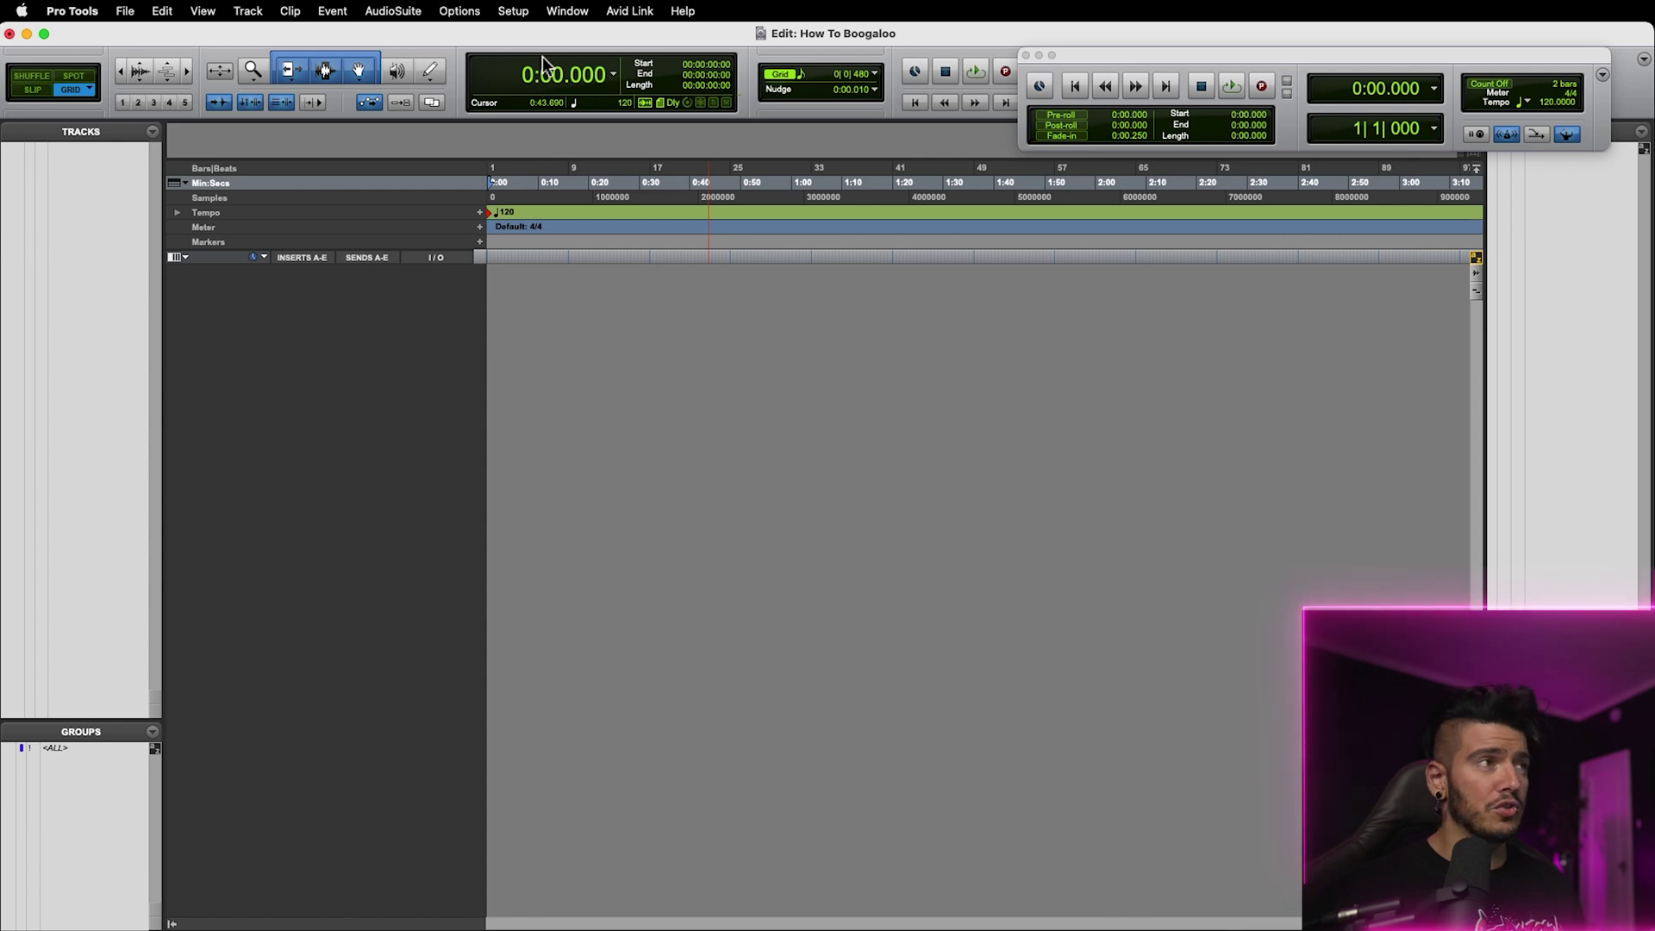
Open the Playback Engine settings and centre the window on screen
click(526, 11)
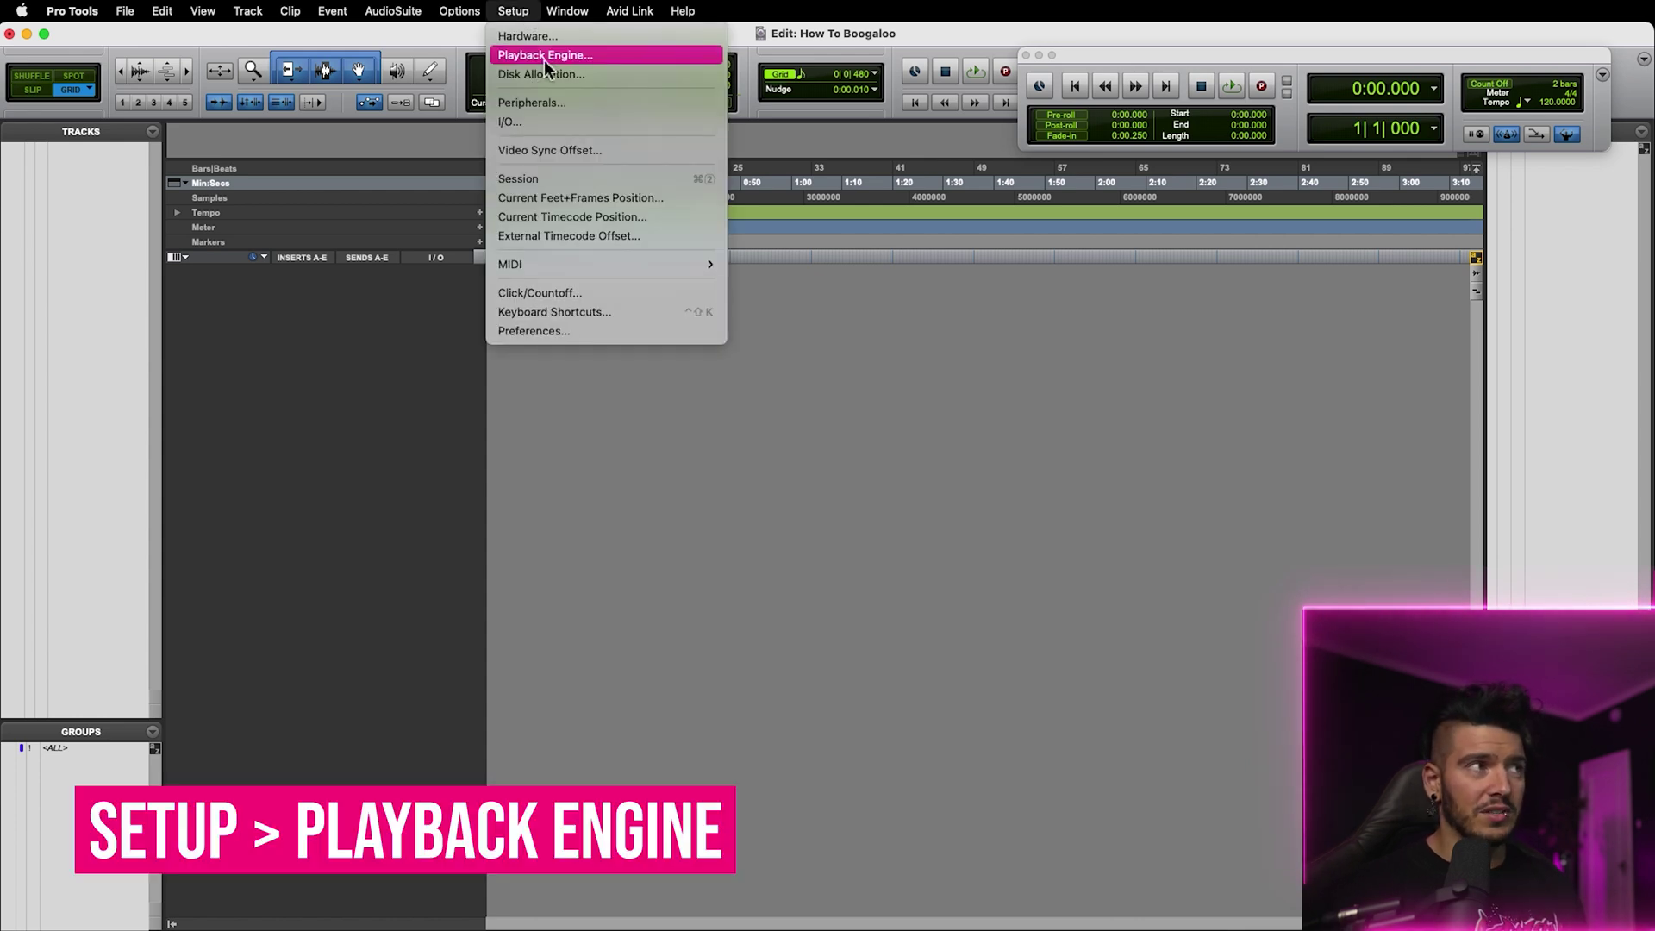
click(545, 55)
drag(1572, 169, 813, 297)
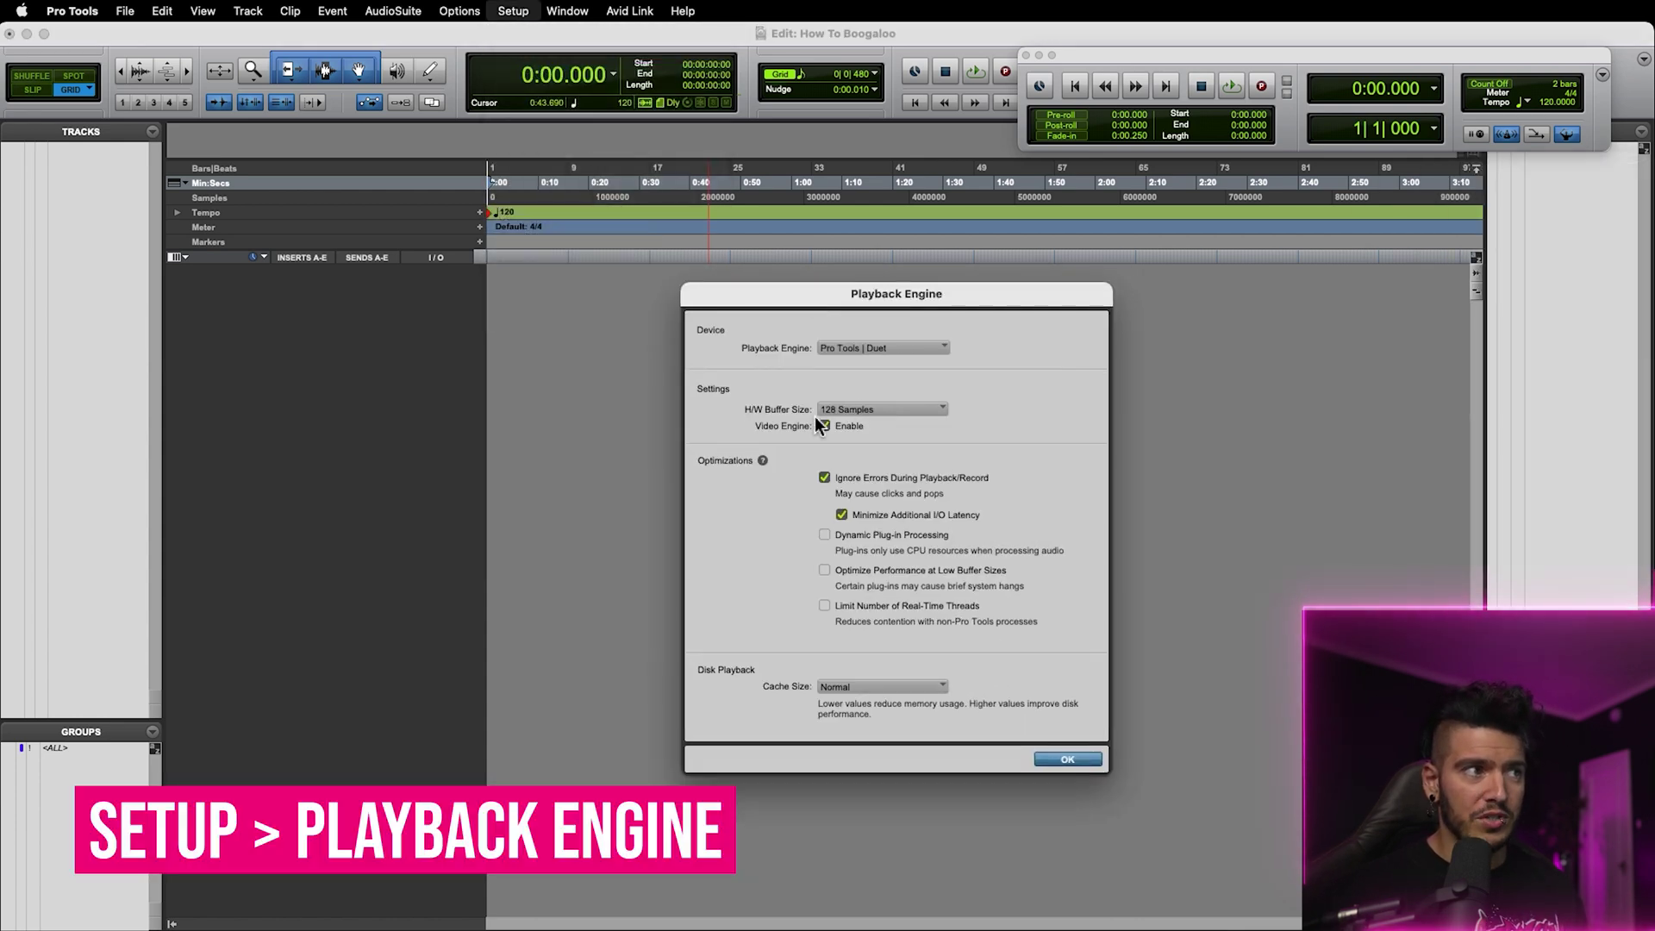
drag(961, 295, 963, 267)
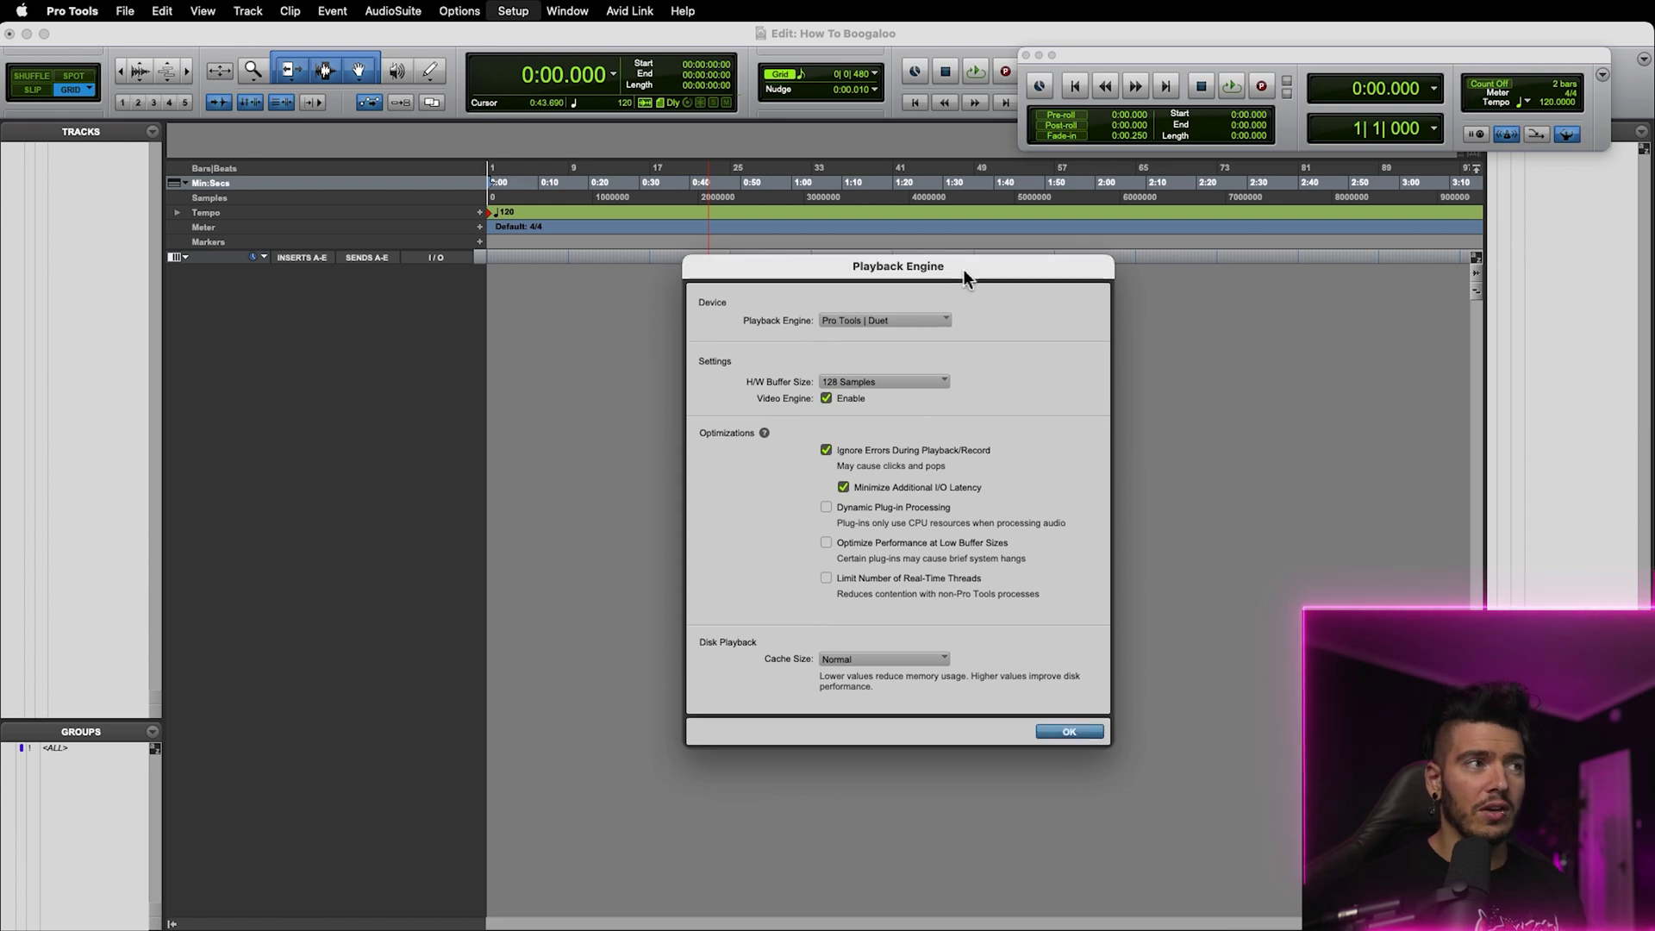
Keep the H/W Buffer Size at 128 Samples and confirm the Playback Engine settings
click(914, 383)
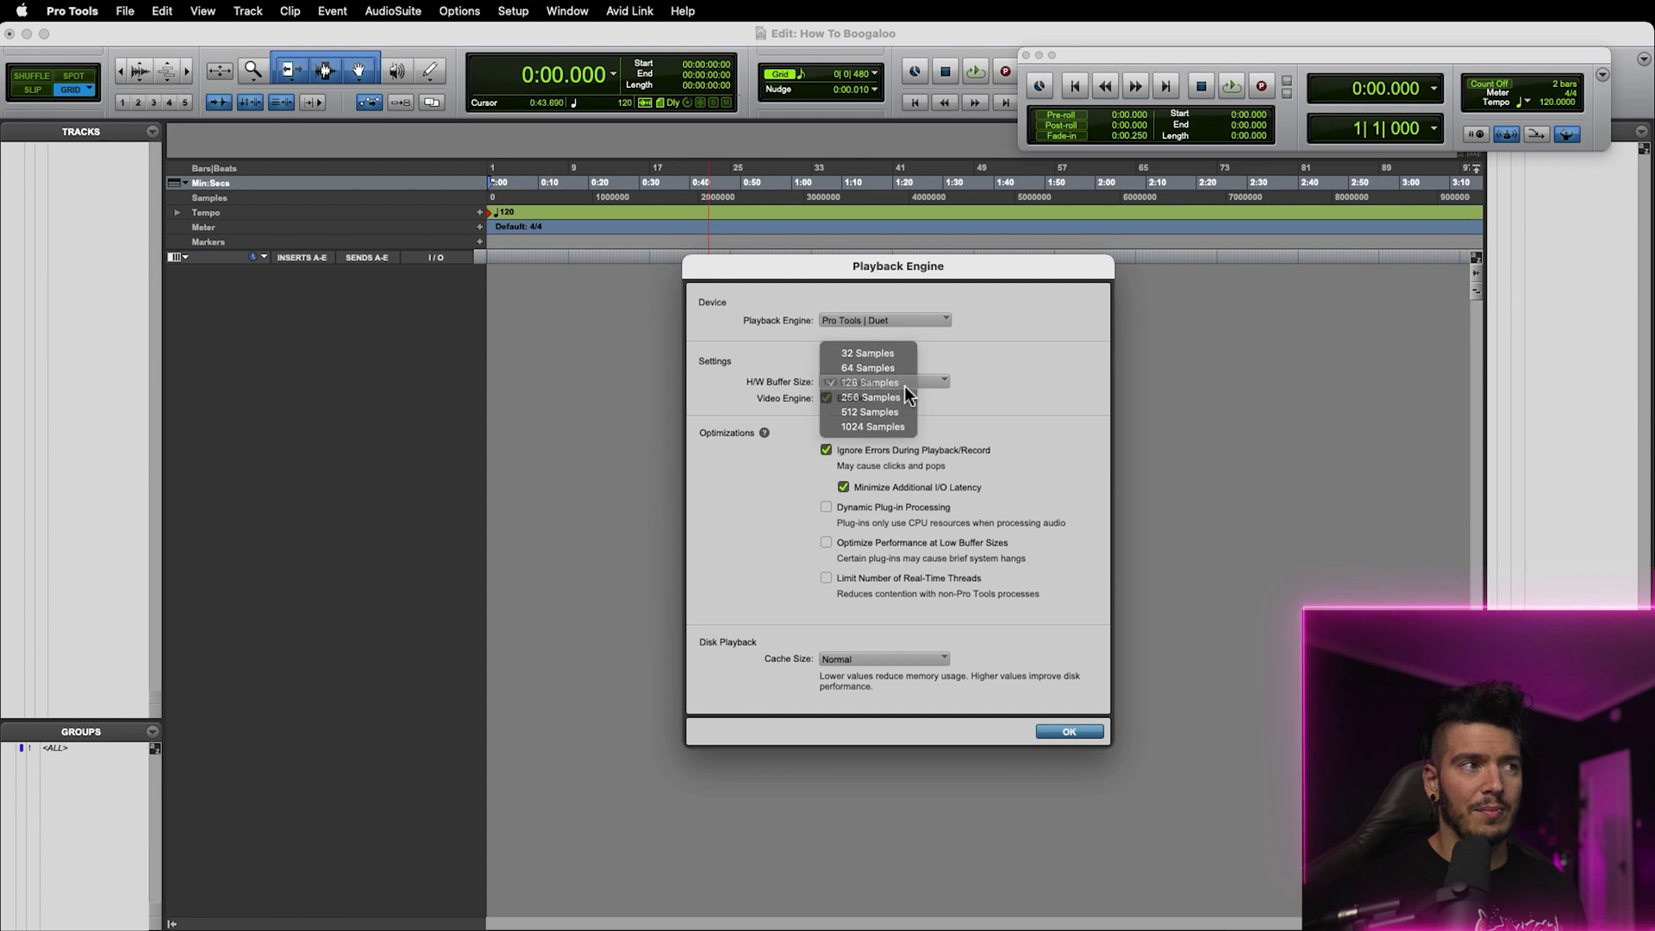
click(902, 383)
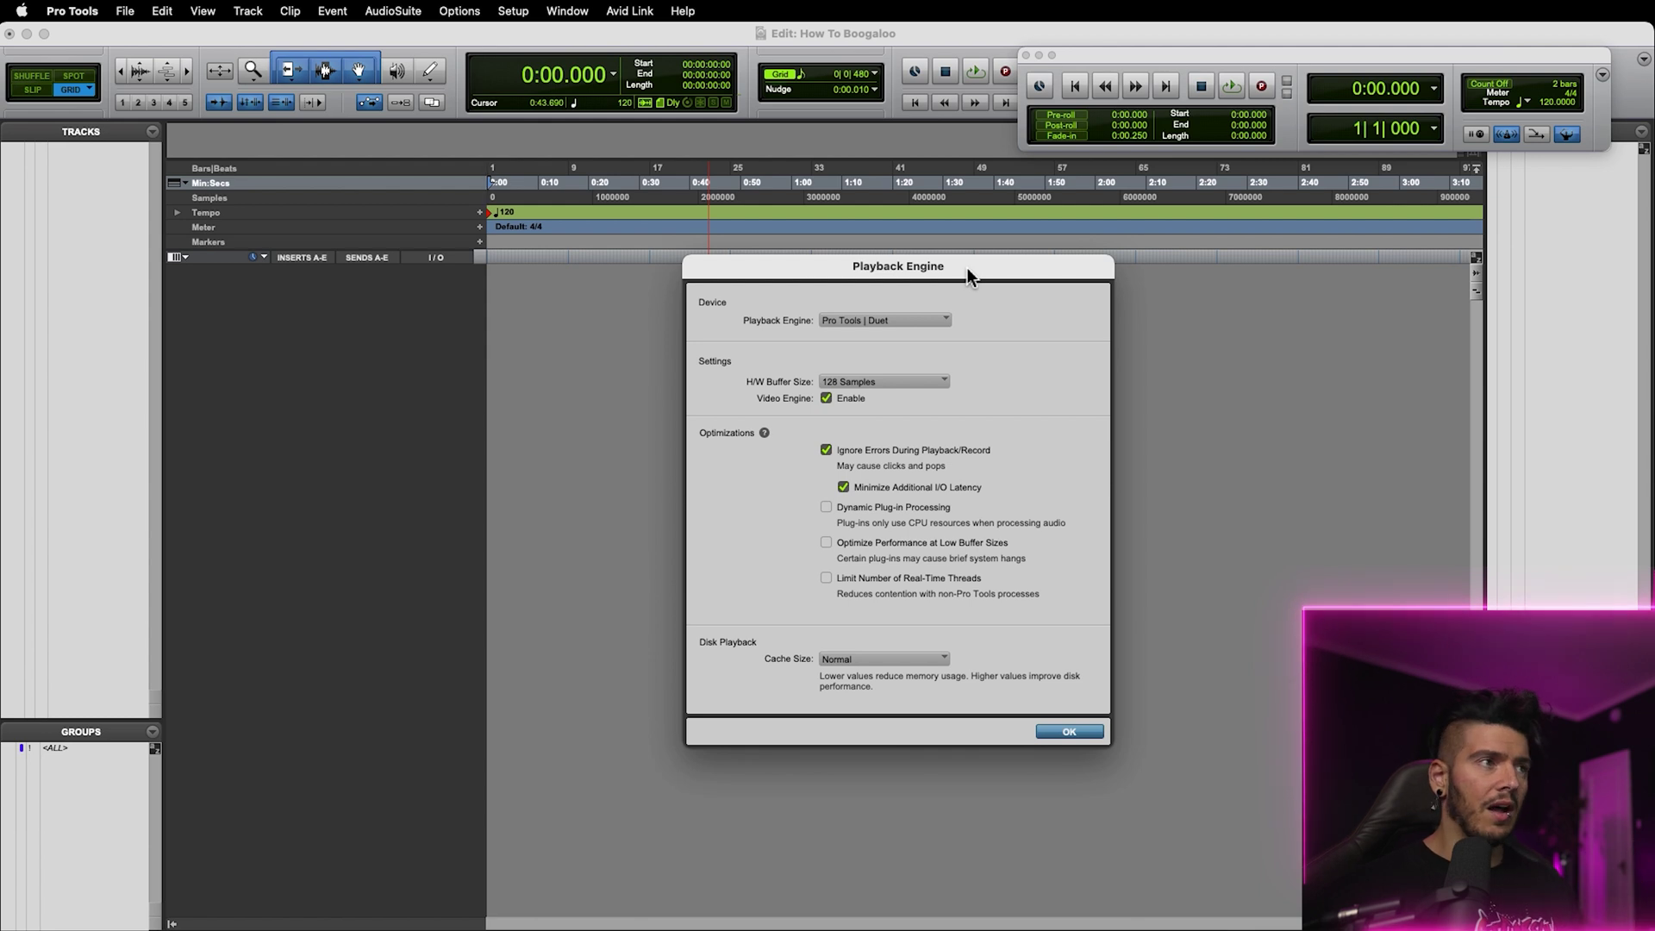
click(943, 385)
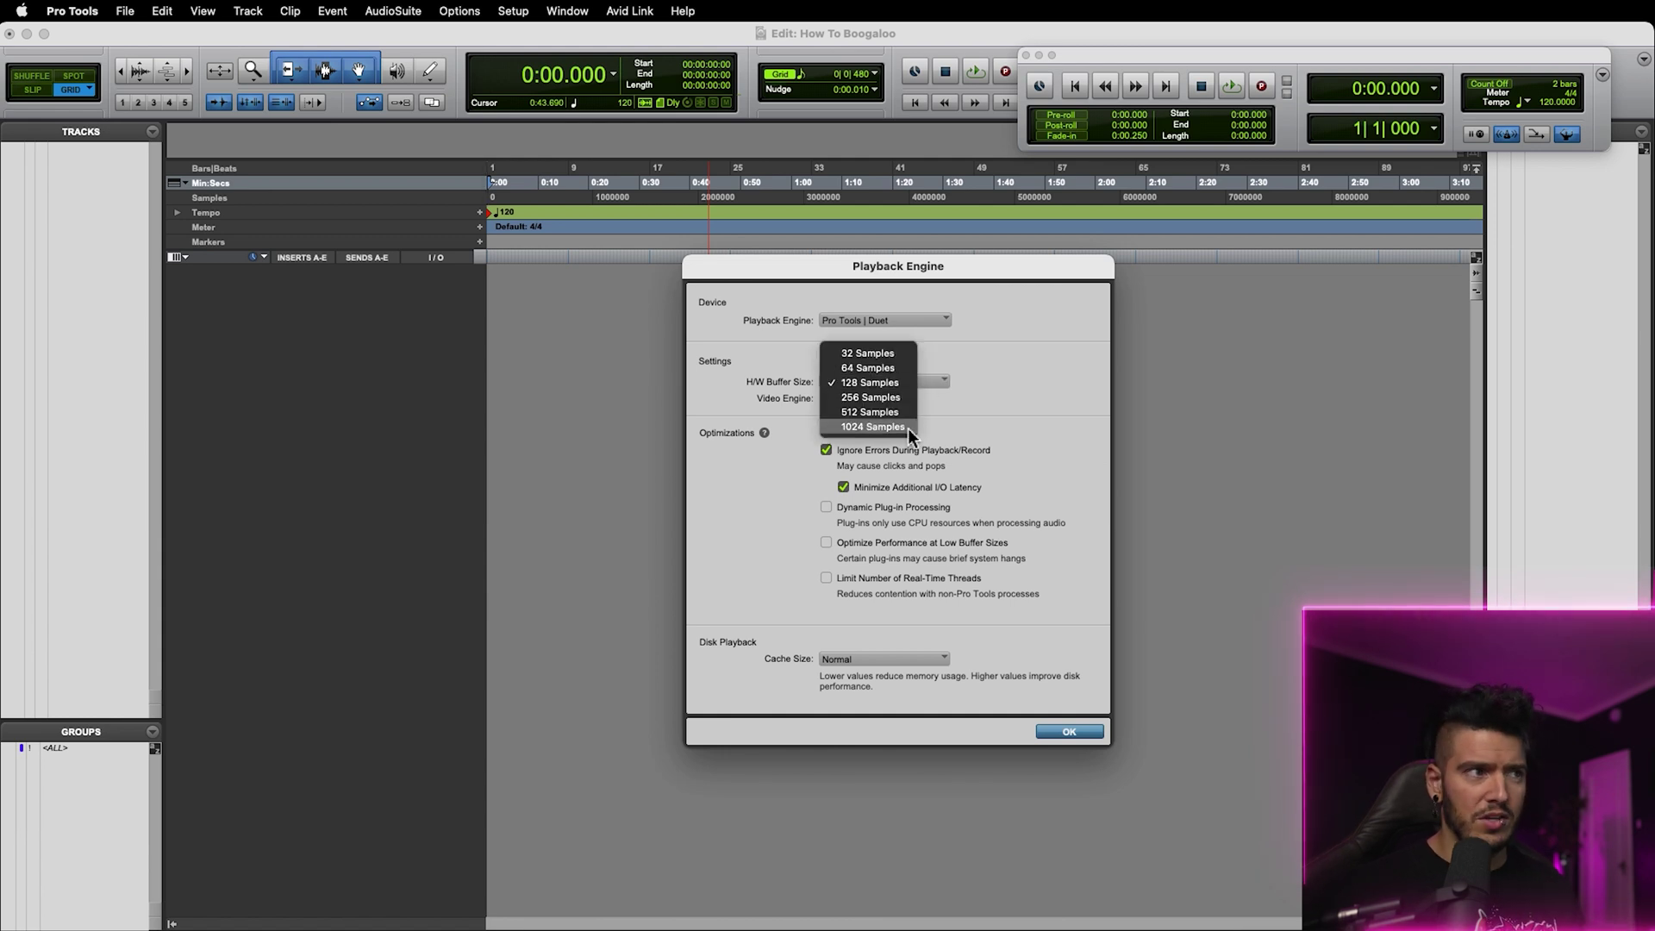
click(1037, 387)
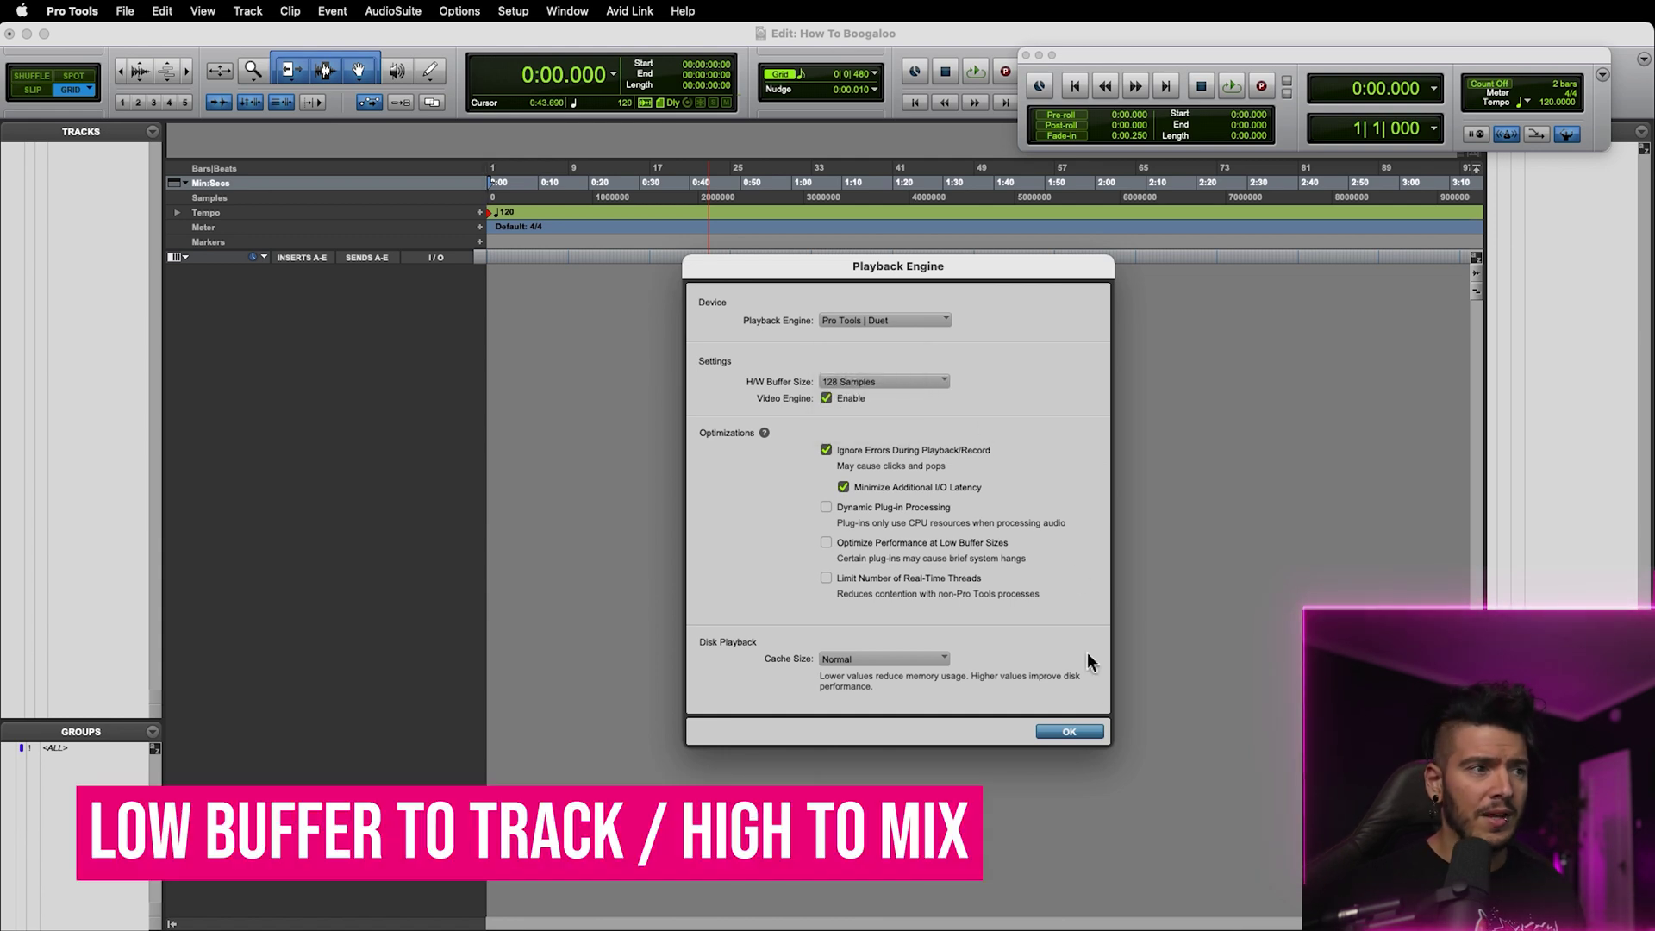
click(1088, 729)
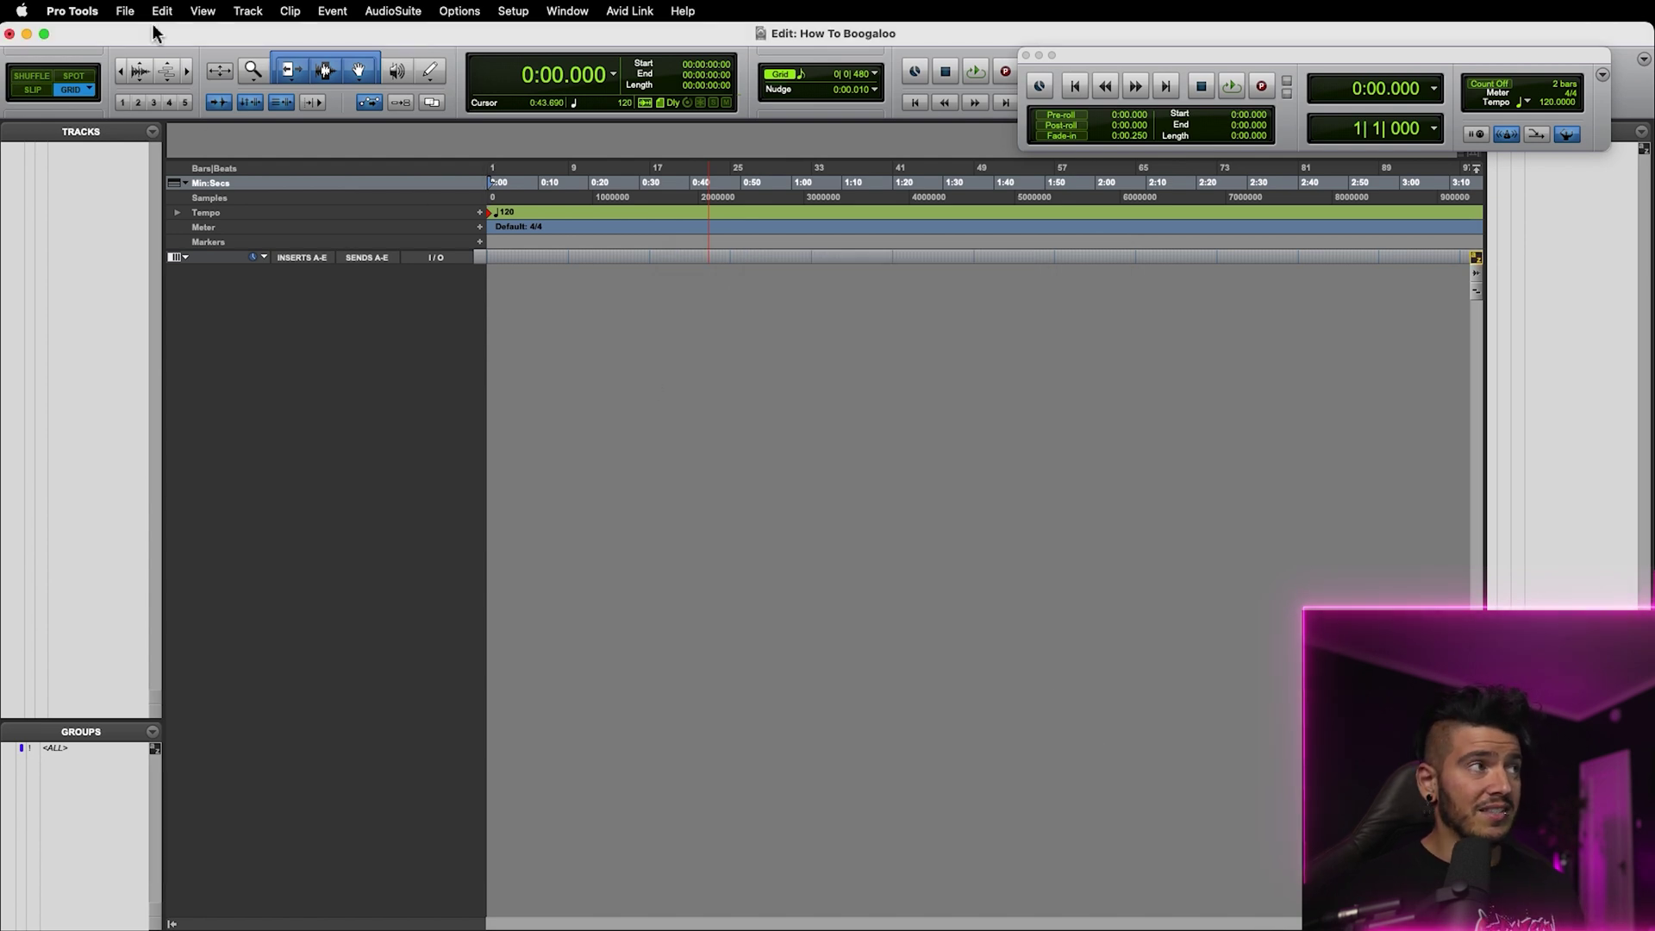
click(125, 11)
Select Wanna Cyber Instrumental 100bpm.wav in the import browser and queue it for conversion
mouse_move(186, 329)
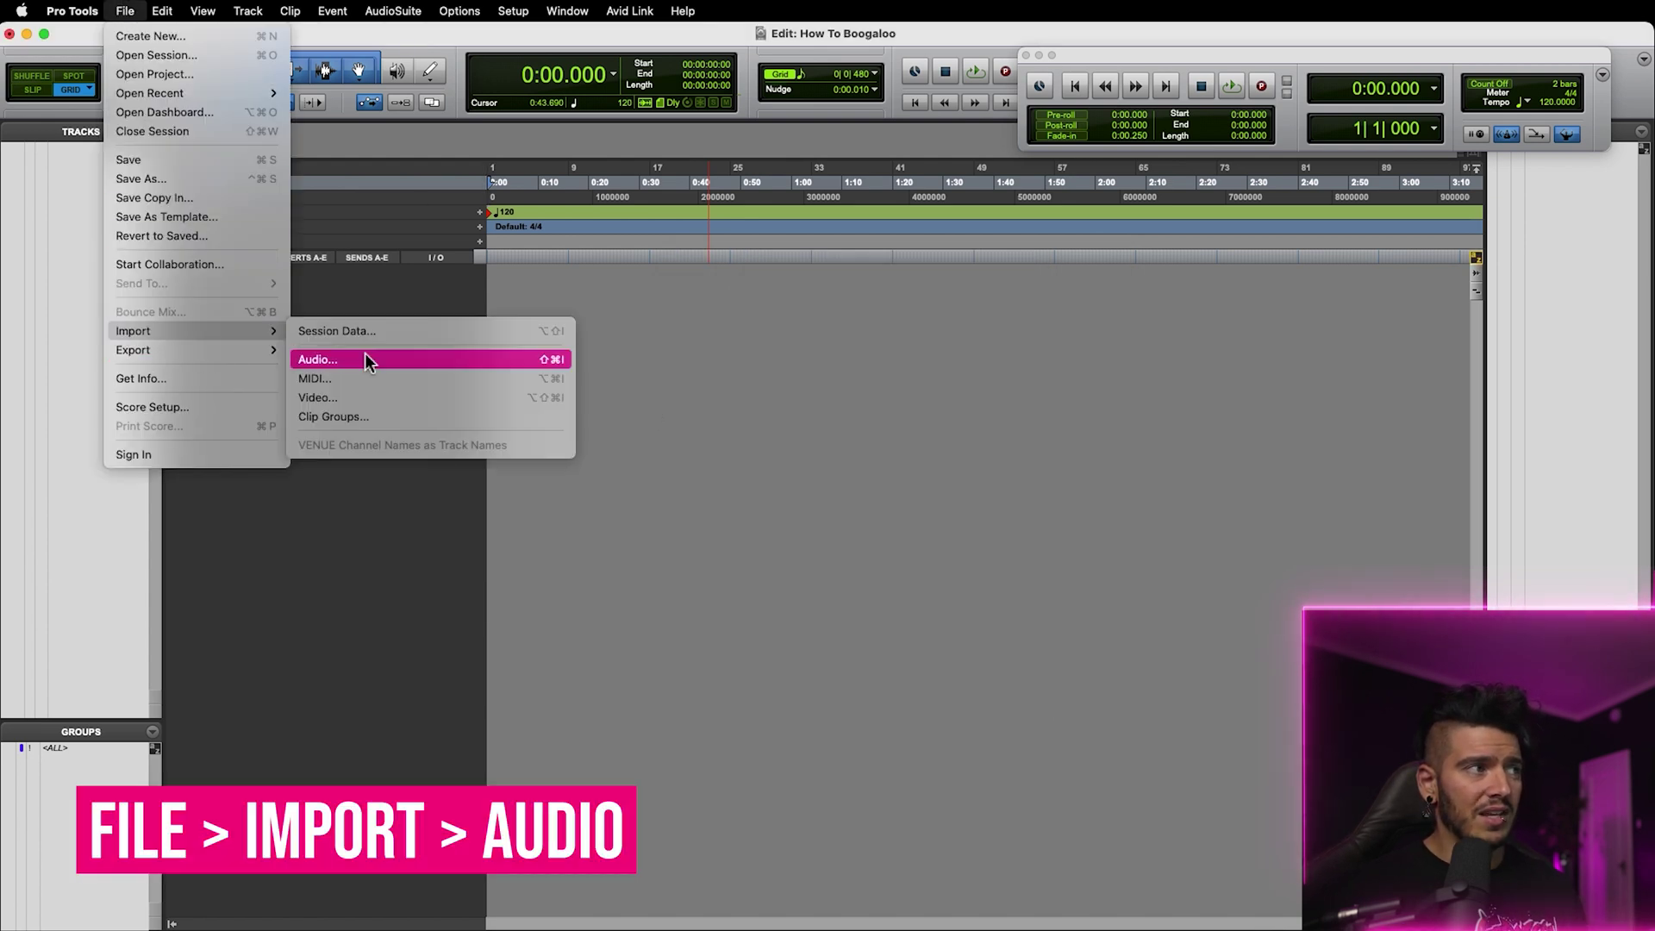
click(366, 355)
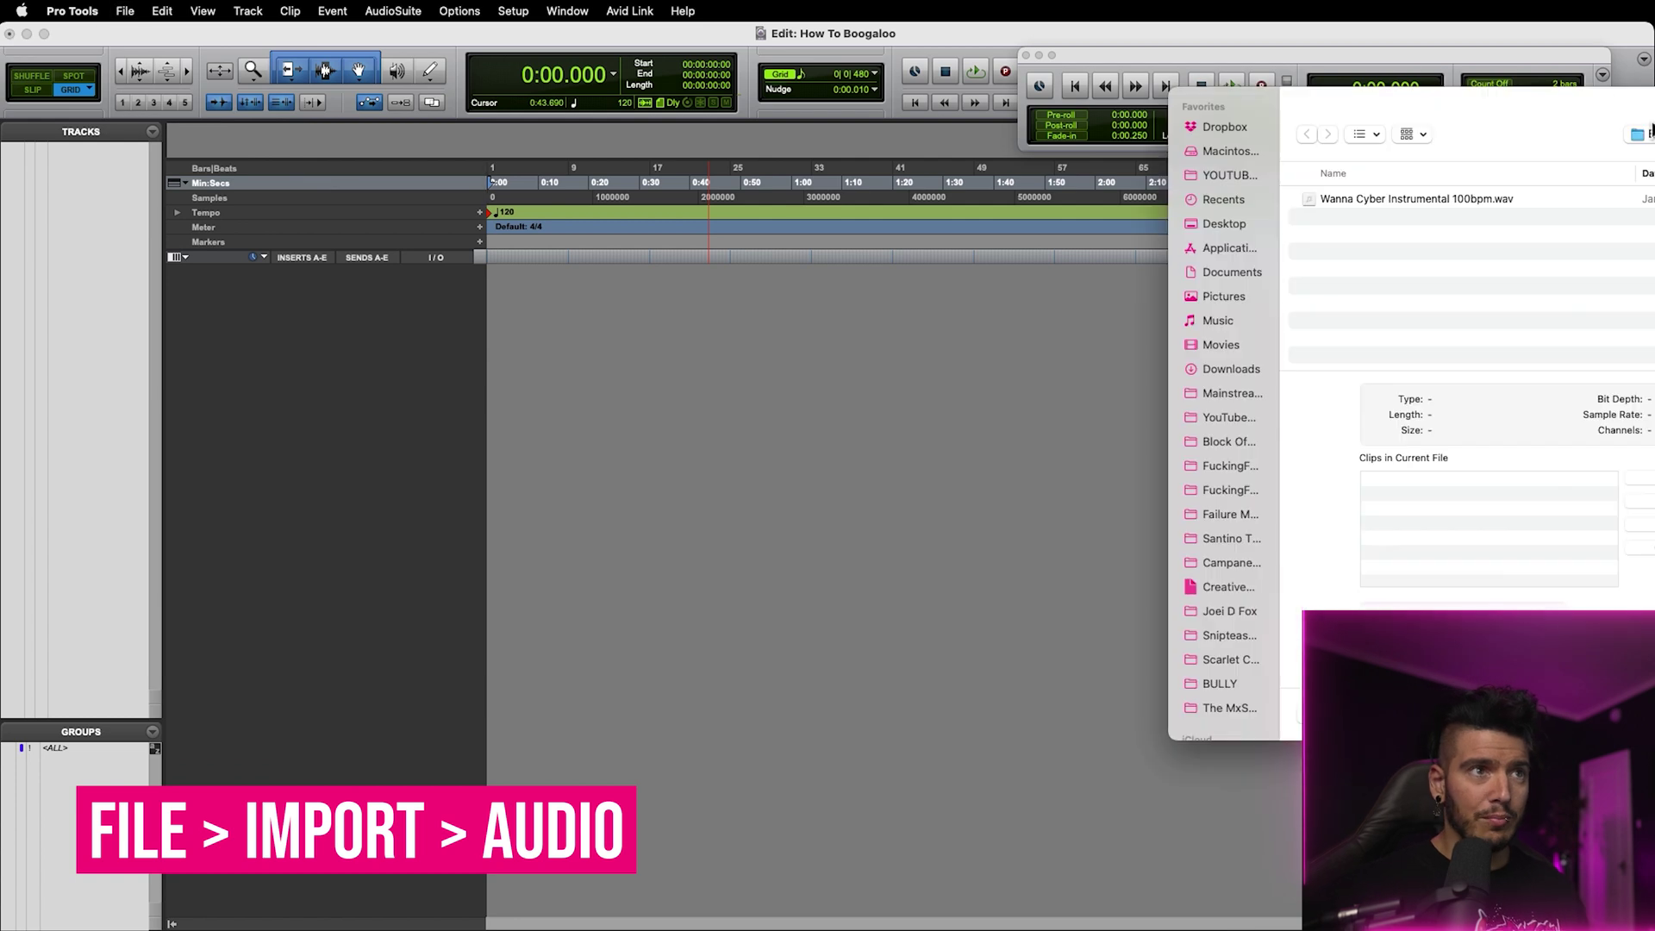
drag(1594, 116, 849, 203)
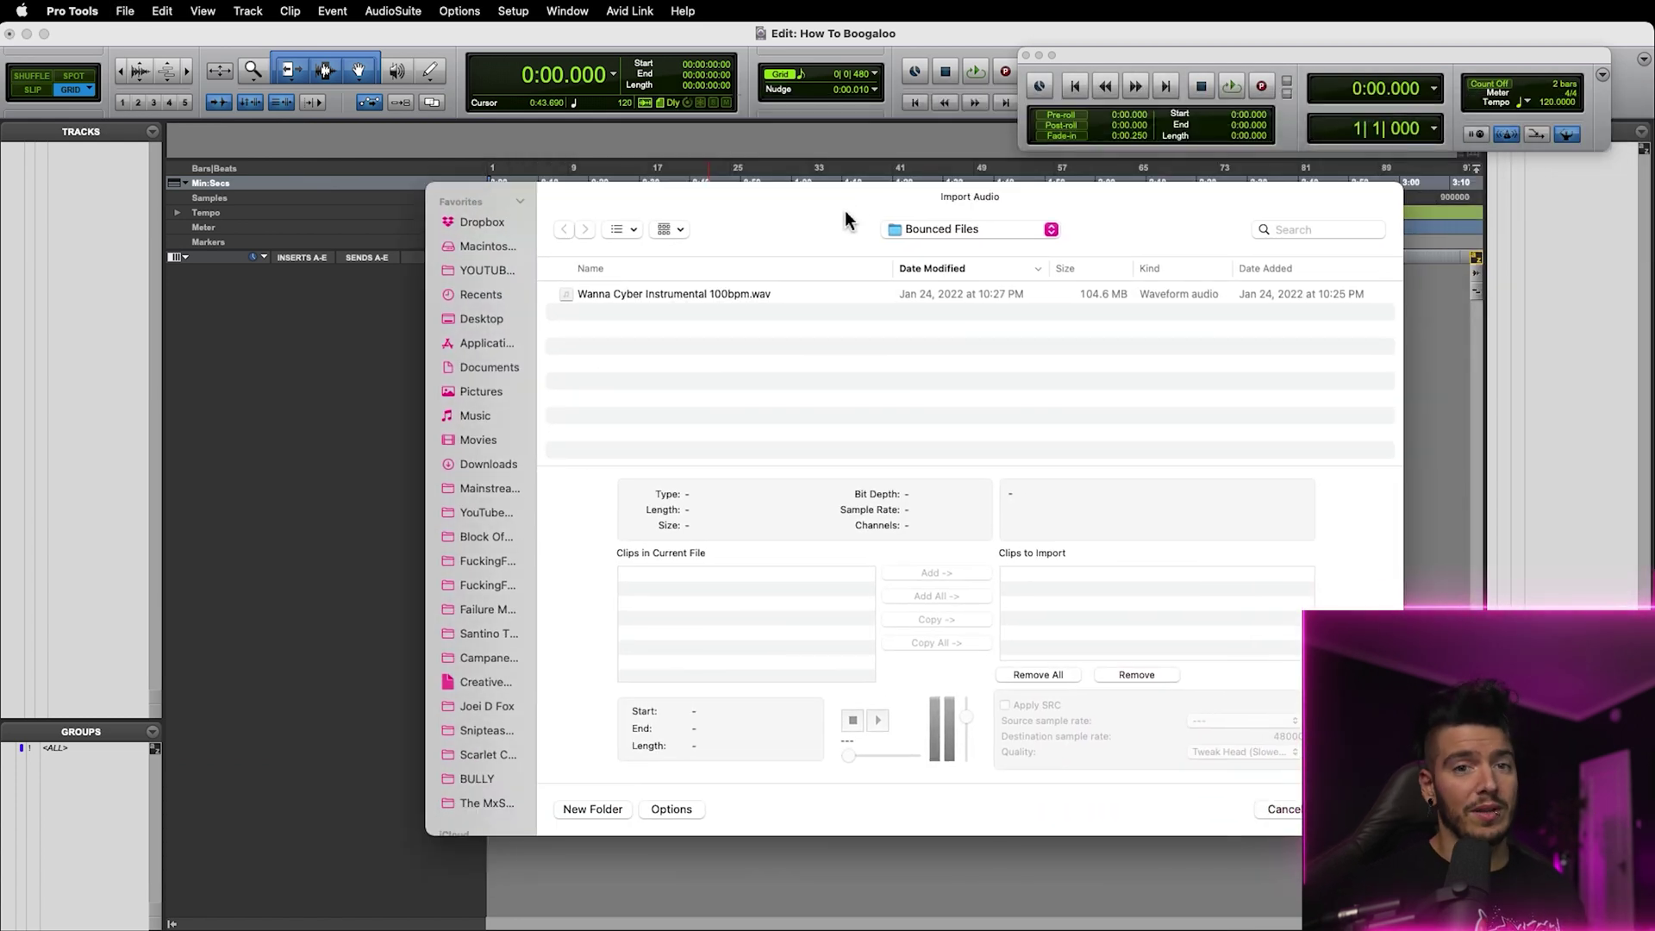
click(812, 297)
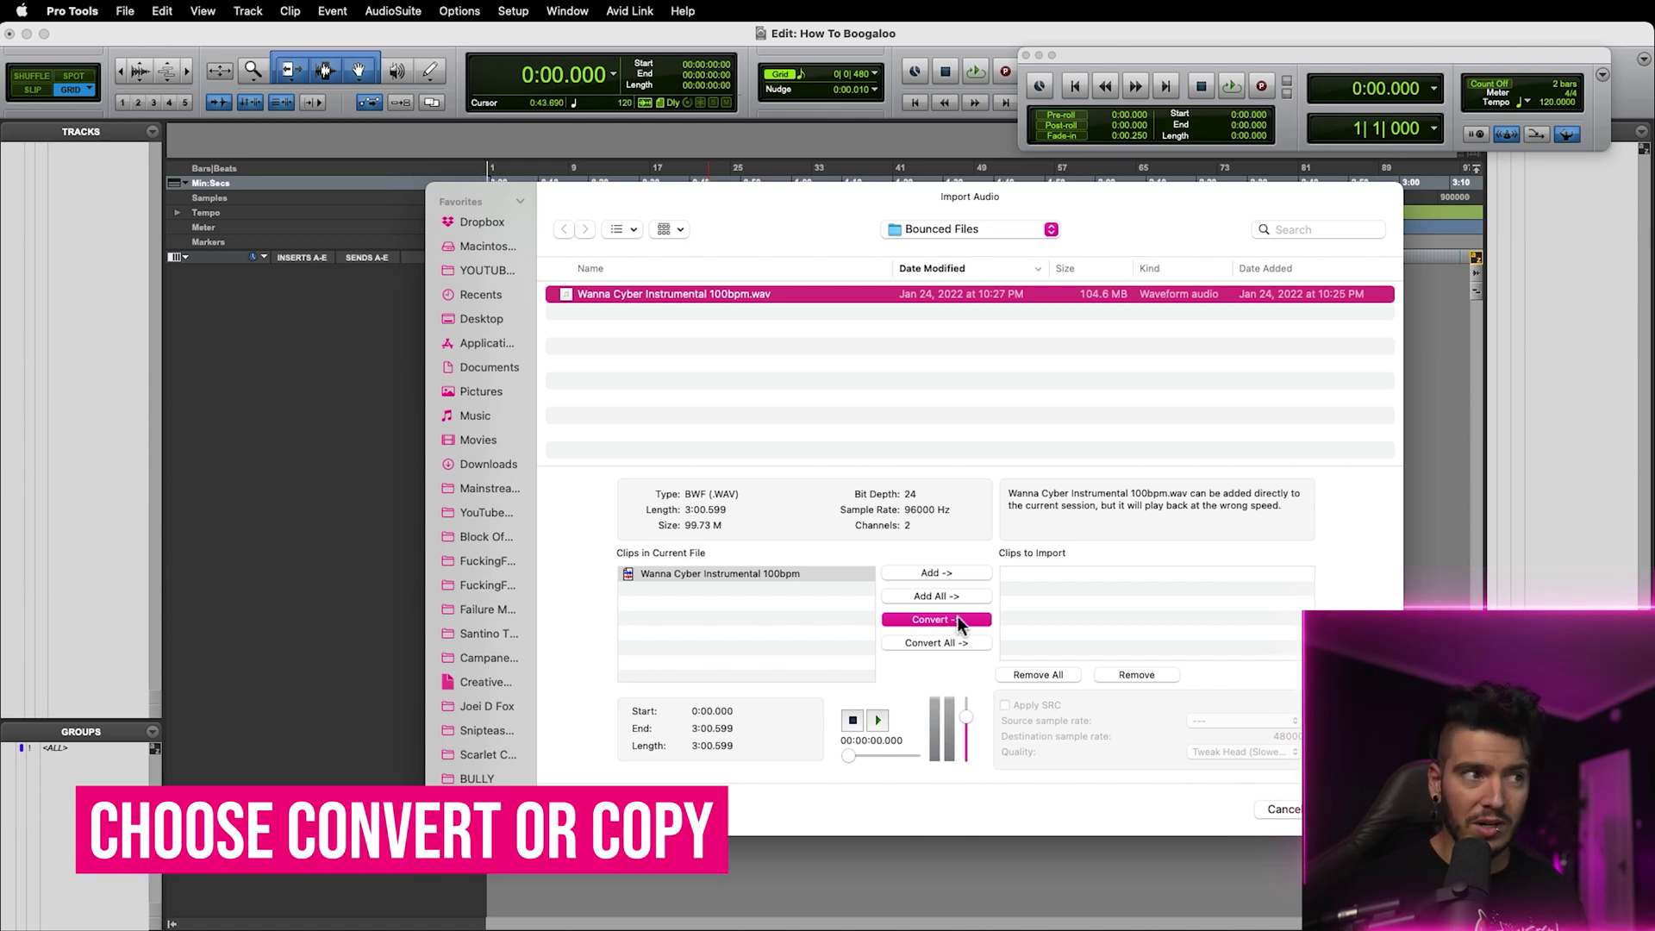
click(958, 618)
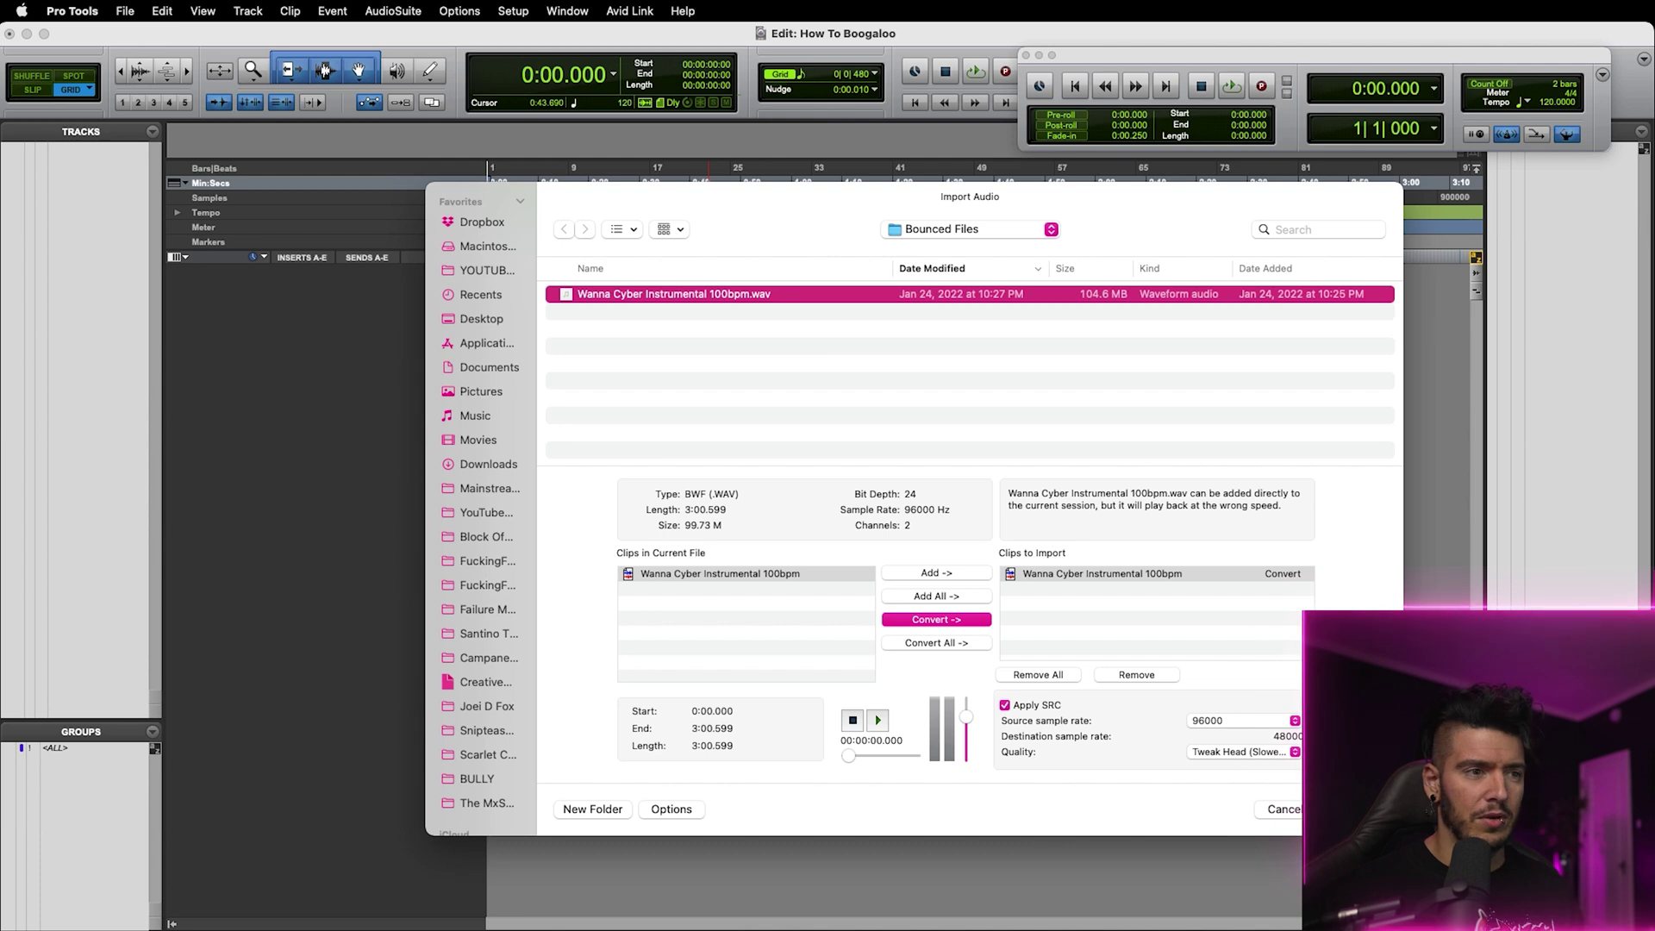
Finish the import into the Audio Files folder, placing the clip on a new track
key(Escape)
key(super+shift+i)
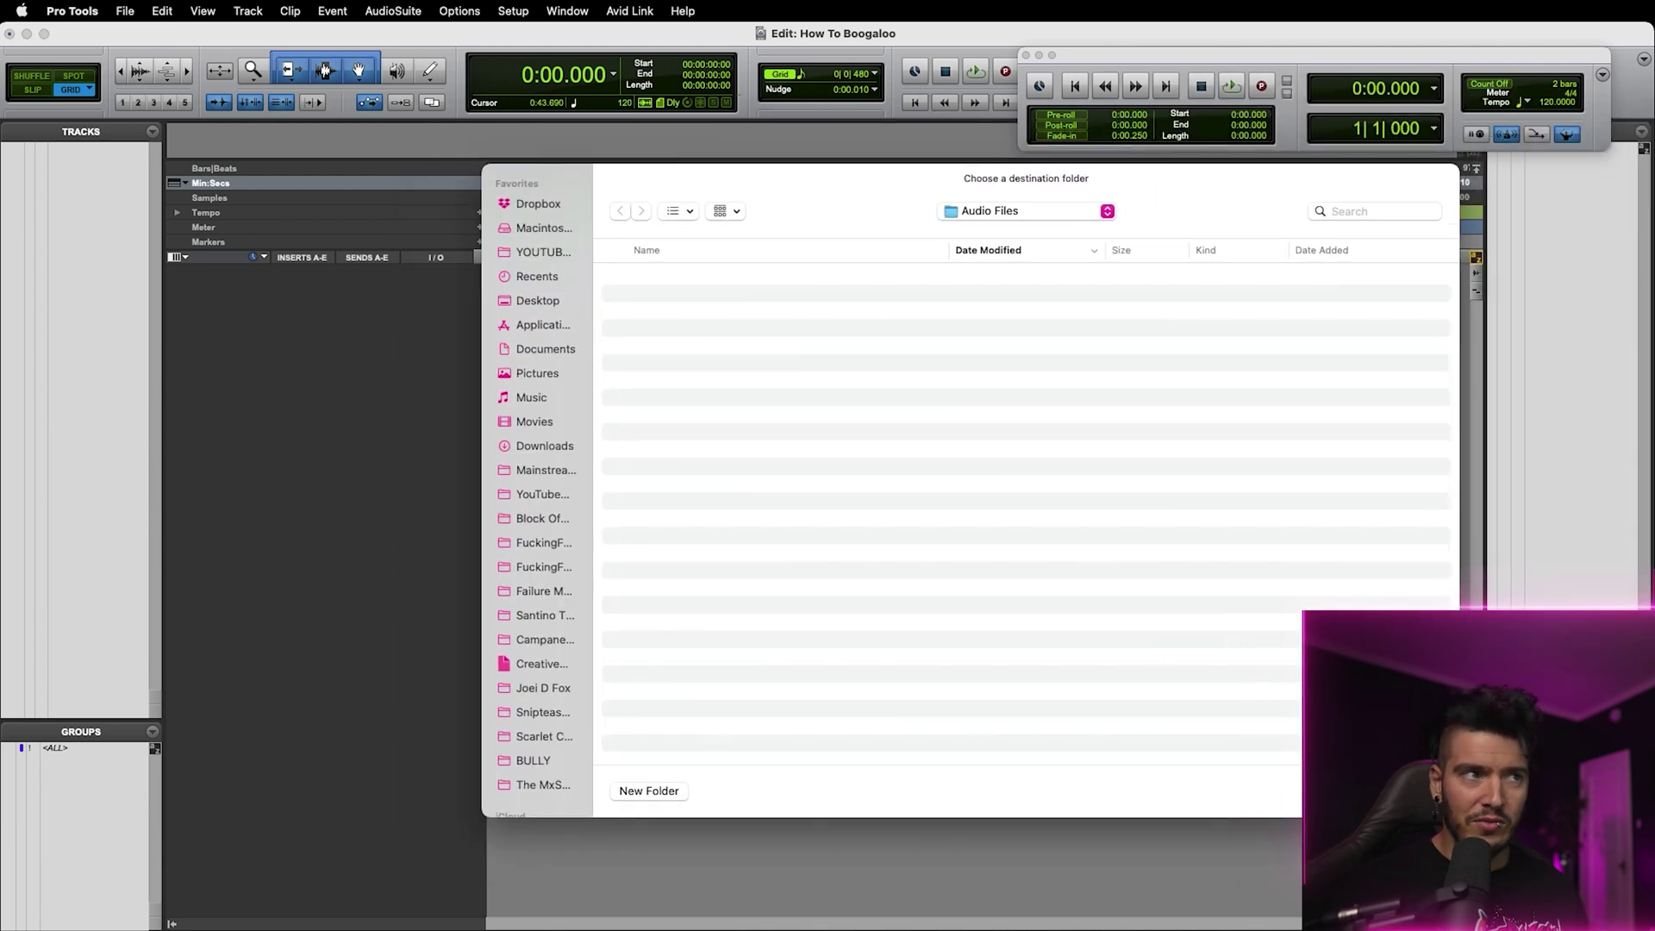
key(Return)
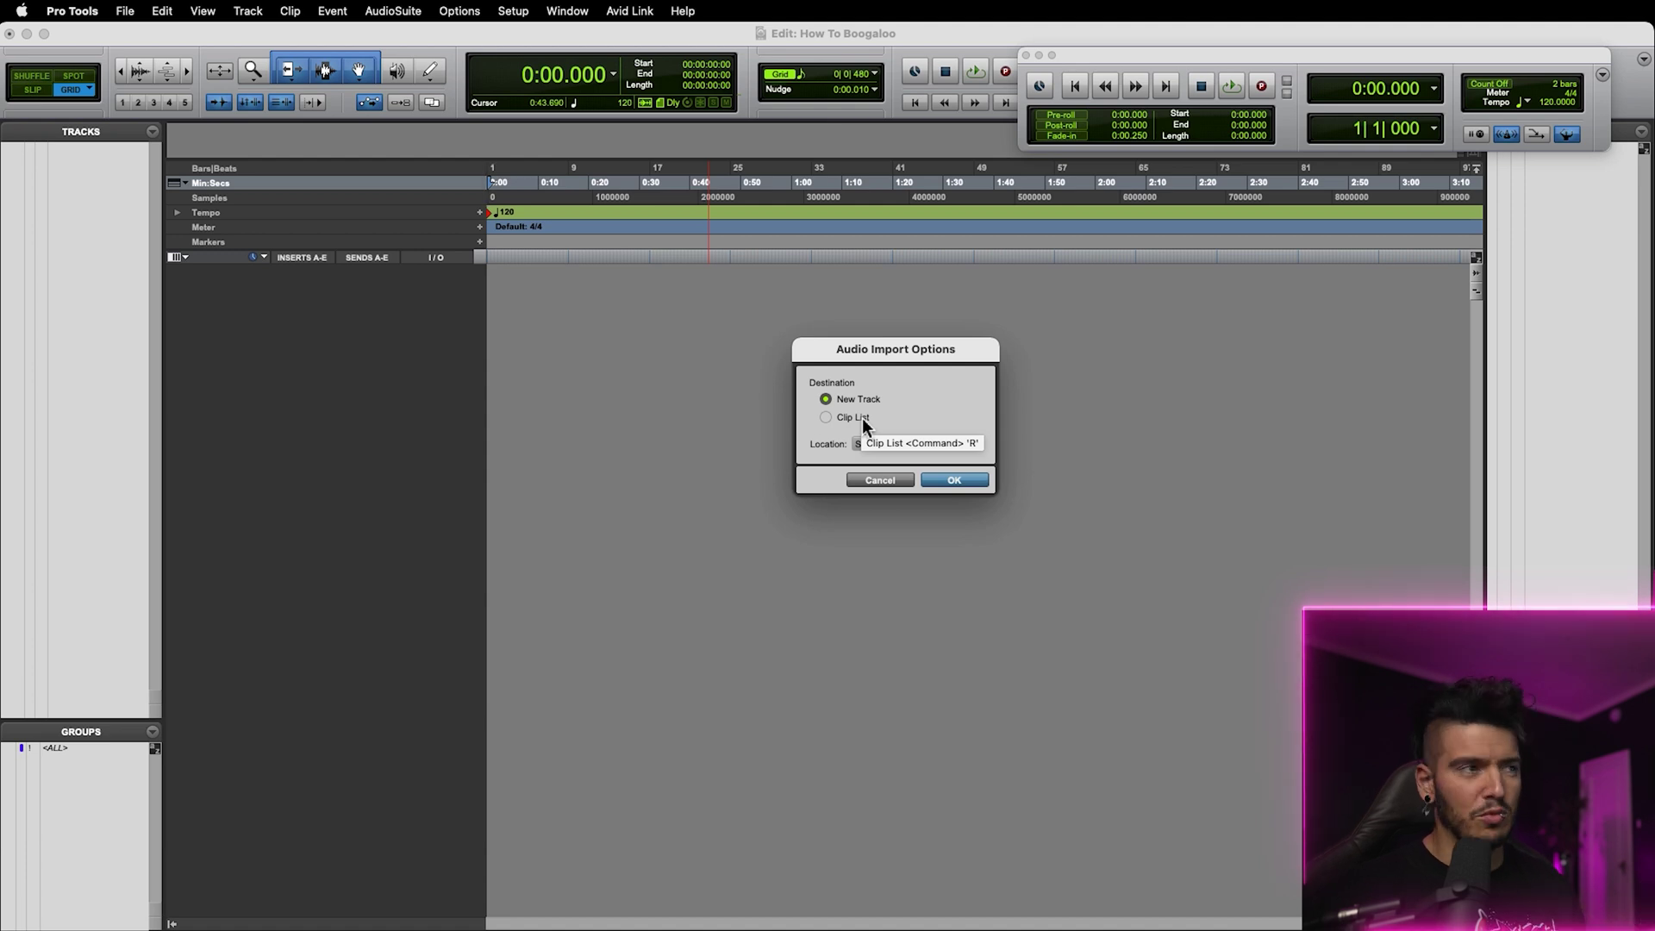
click(954, 481)
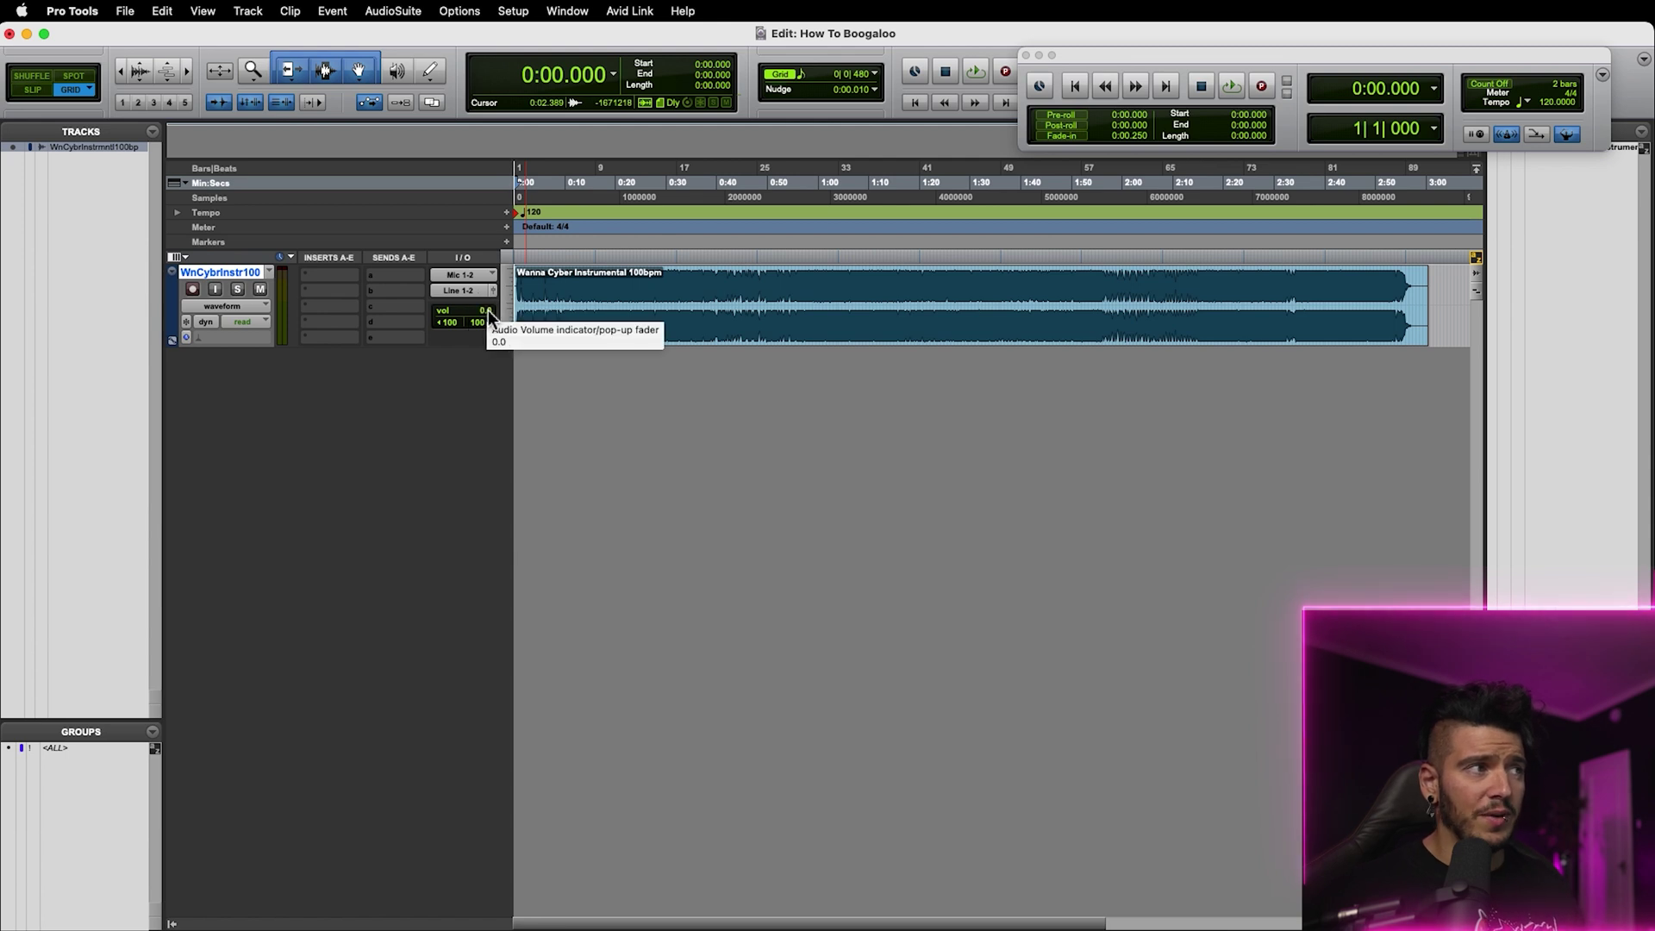
Undo the track volume change and drag the instrumental's clip gain down to -6 dB
drag(488, 308, 485, 318)
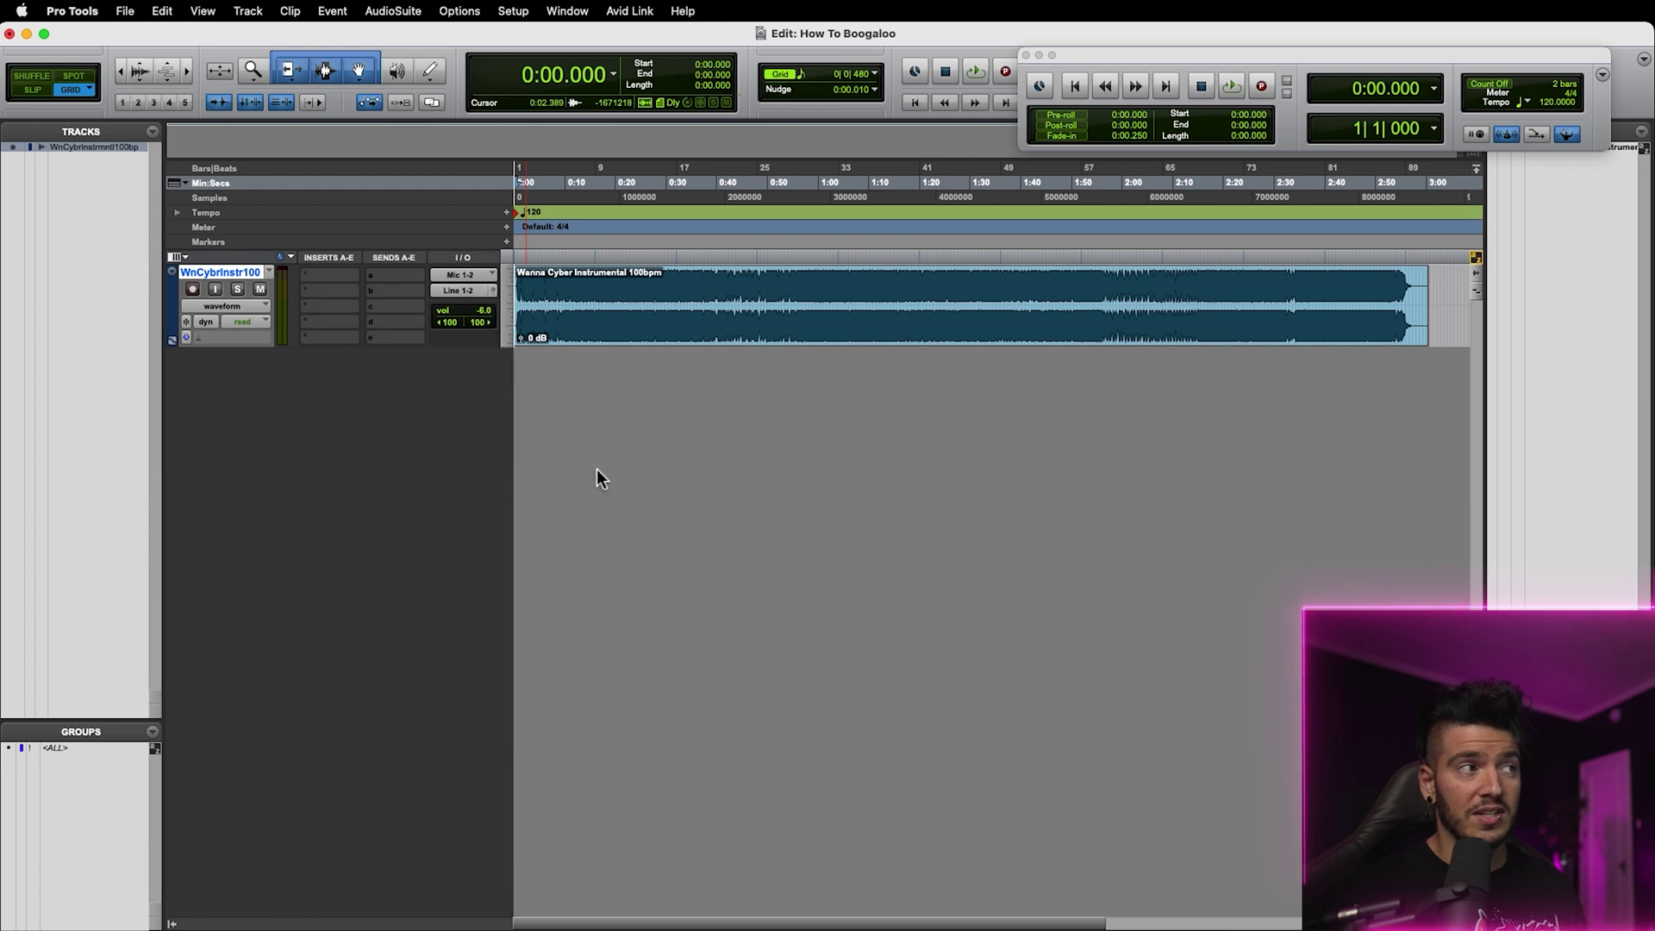
key(super+z)
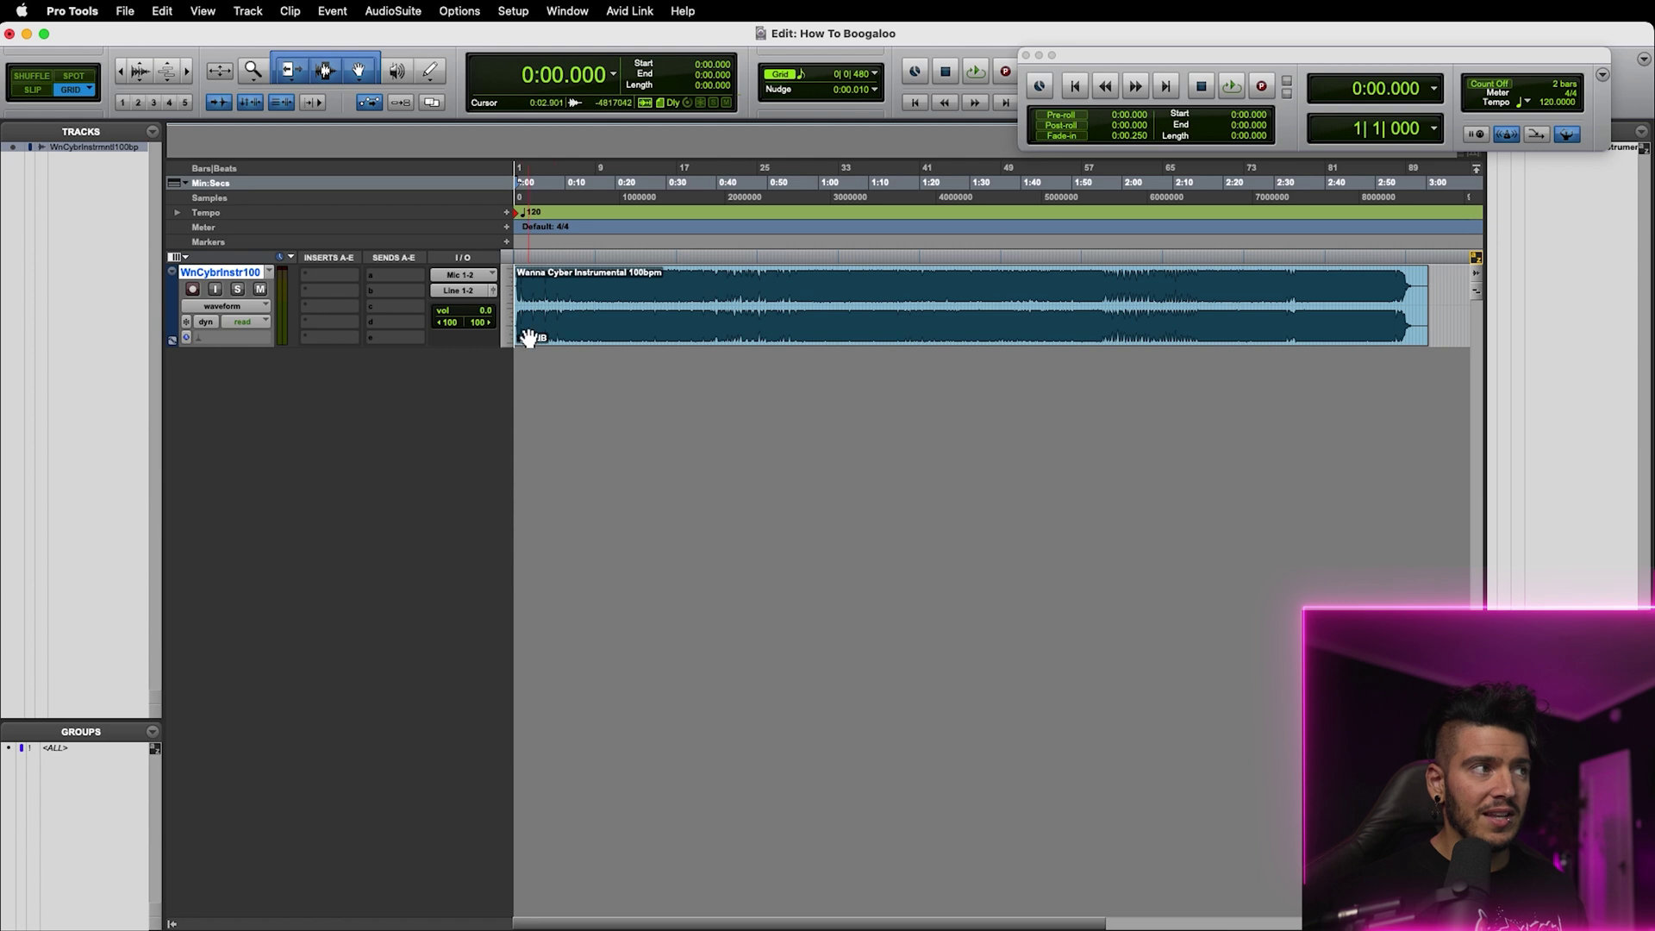
click(524, 338)
drag(524, 338, 507, 415)
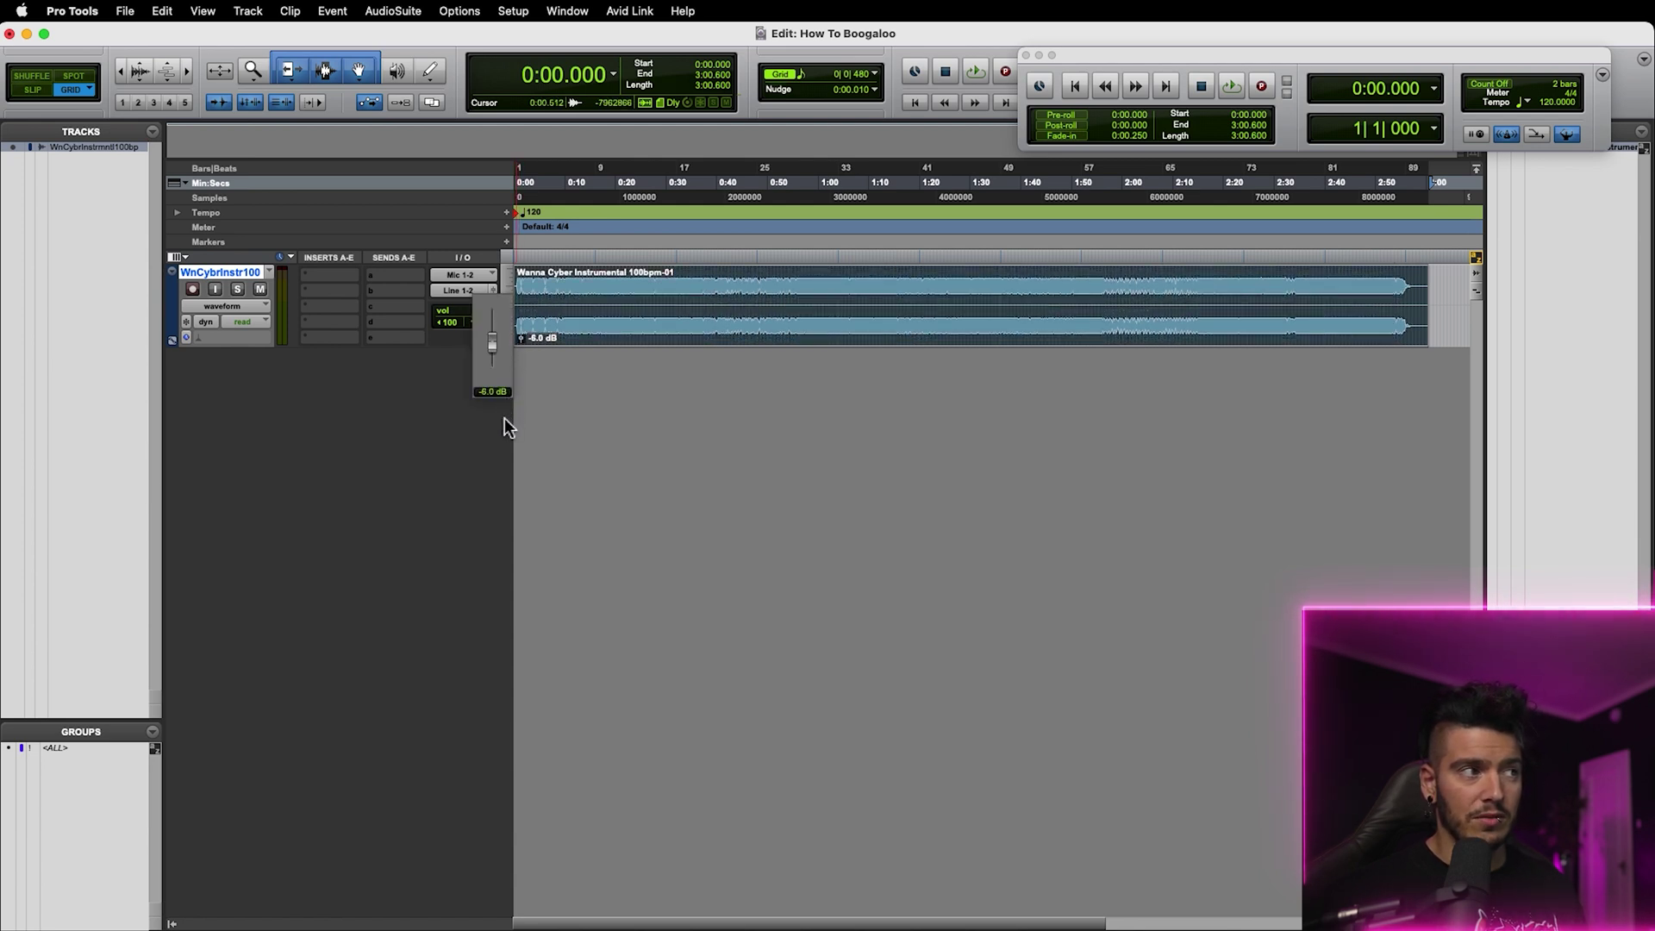
click(505, 419)
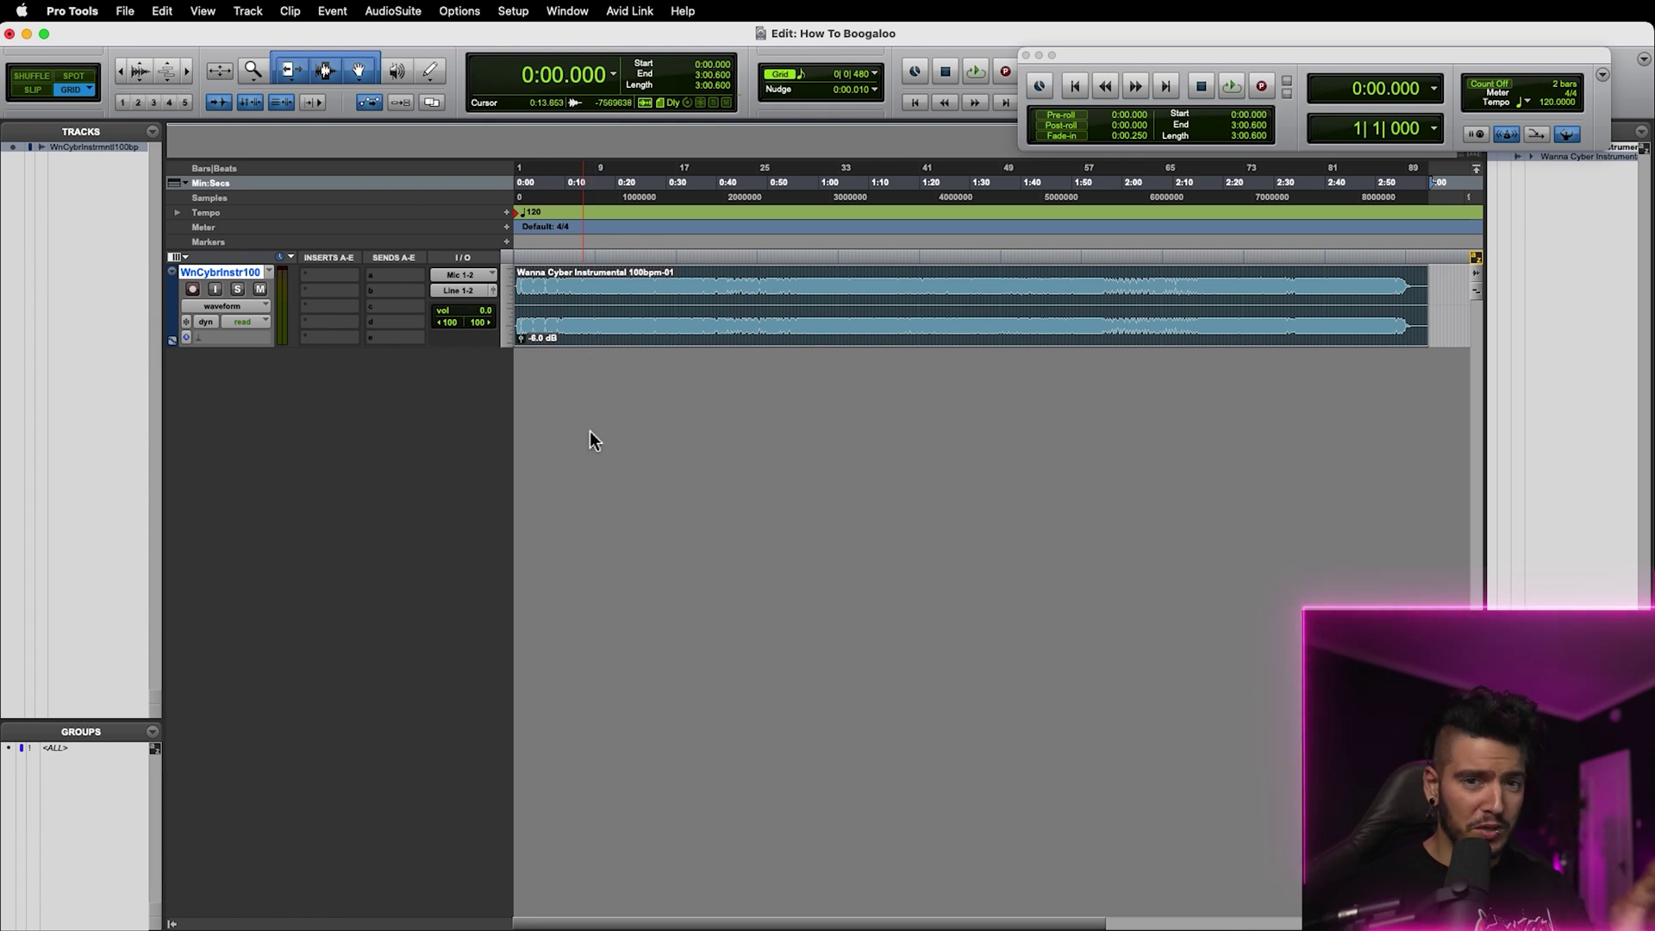
Play the instrumental from 0:39 while checking the Mix window
click(714, 291)
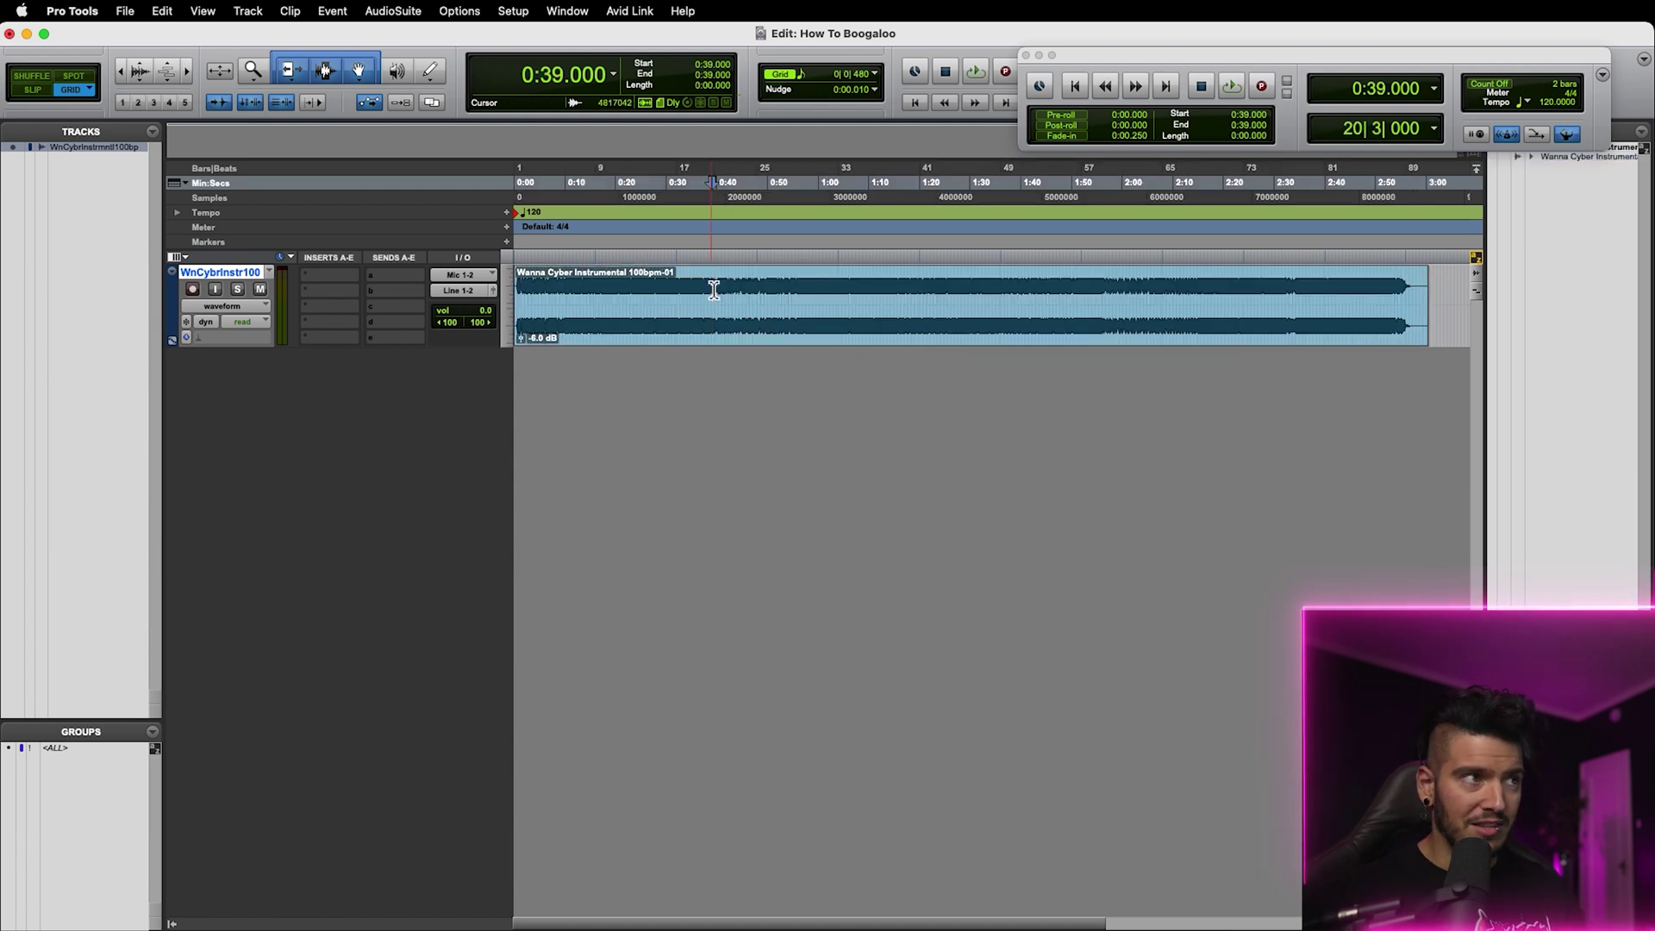
key(super+equal)
key(space)
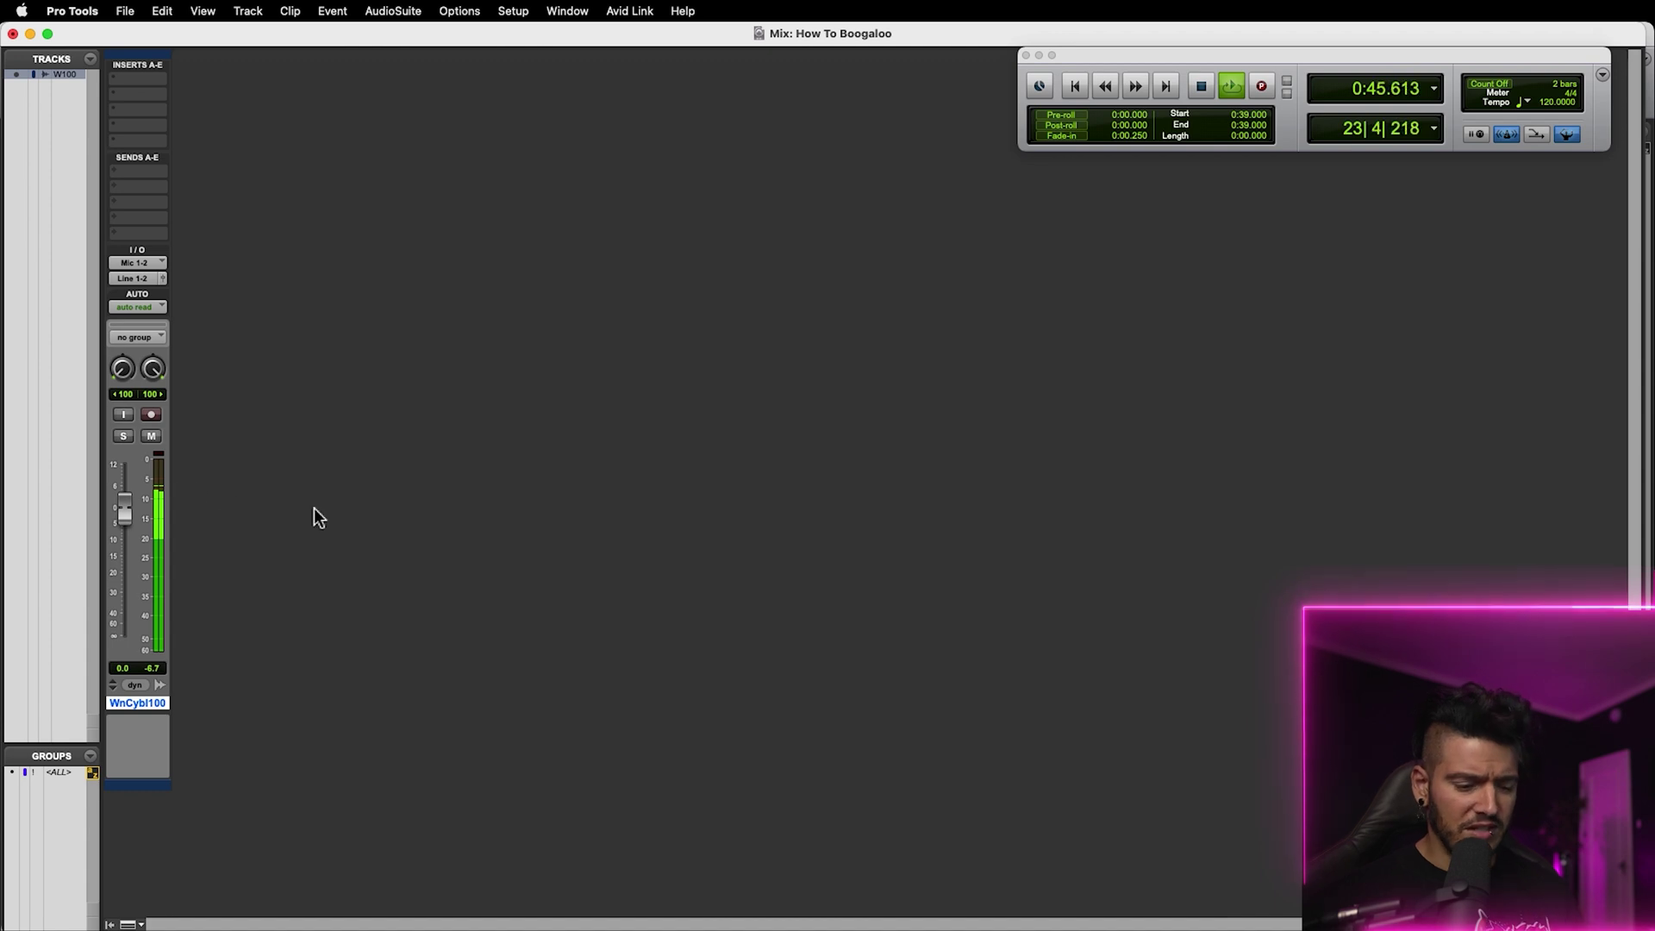
key(super+equal)
Raise the clip gain to -4 dB, monitor levels, then stop and return to session start
click(522, 338)
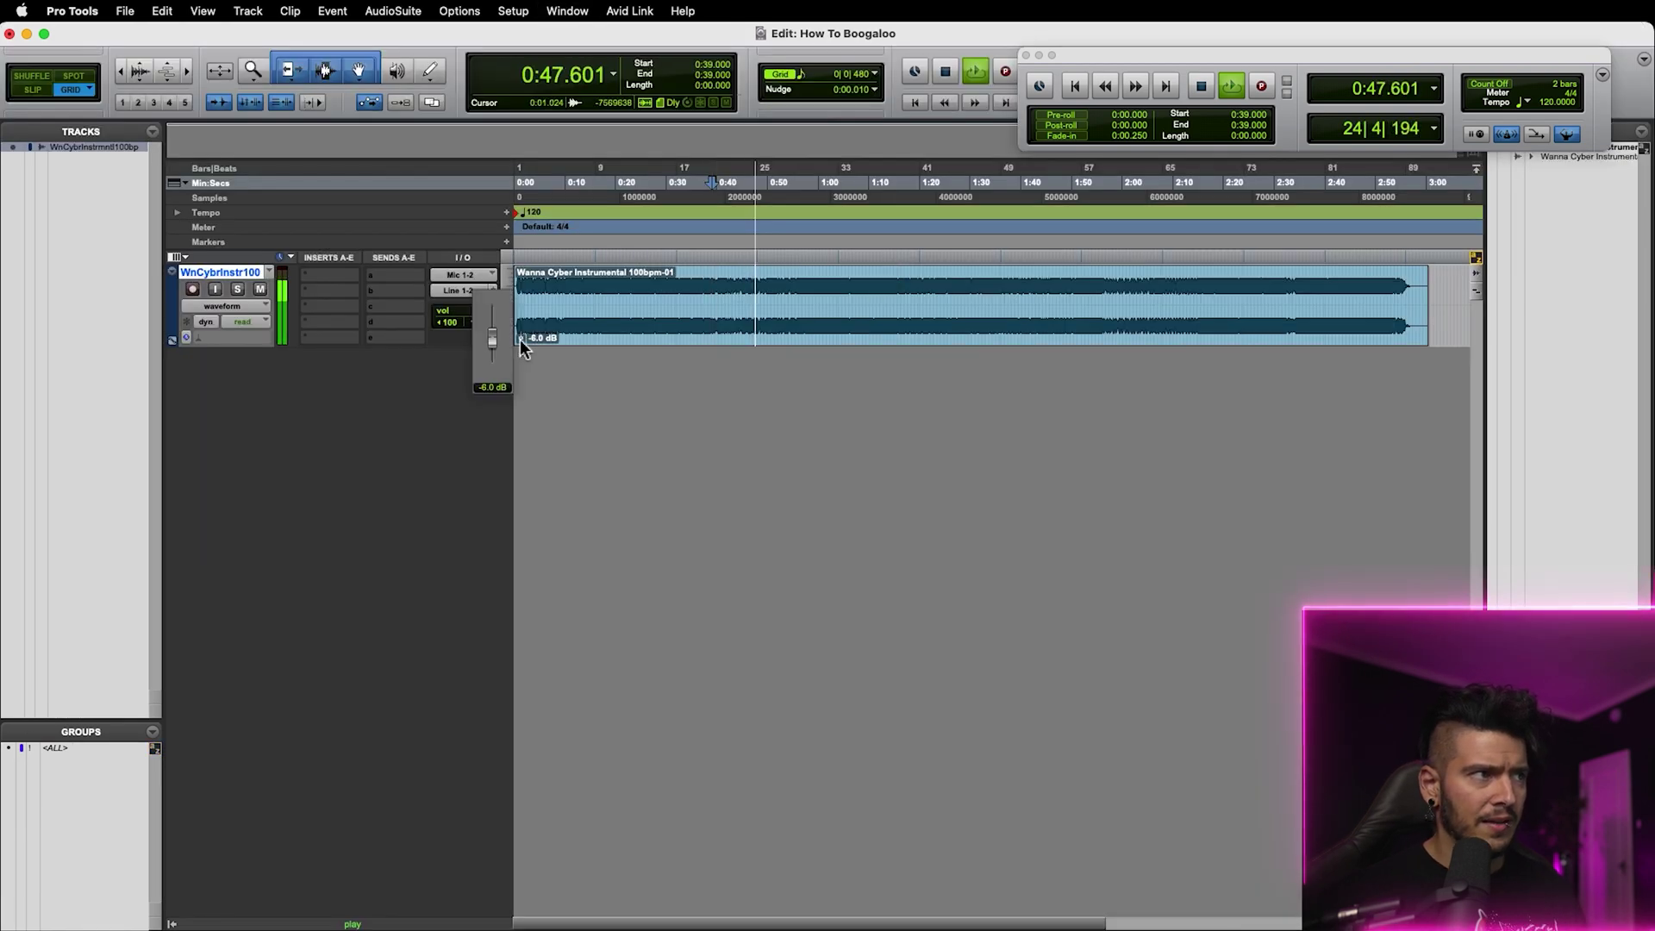
drag(521, 339, 515, 338)
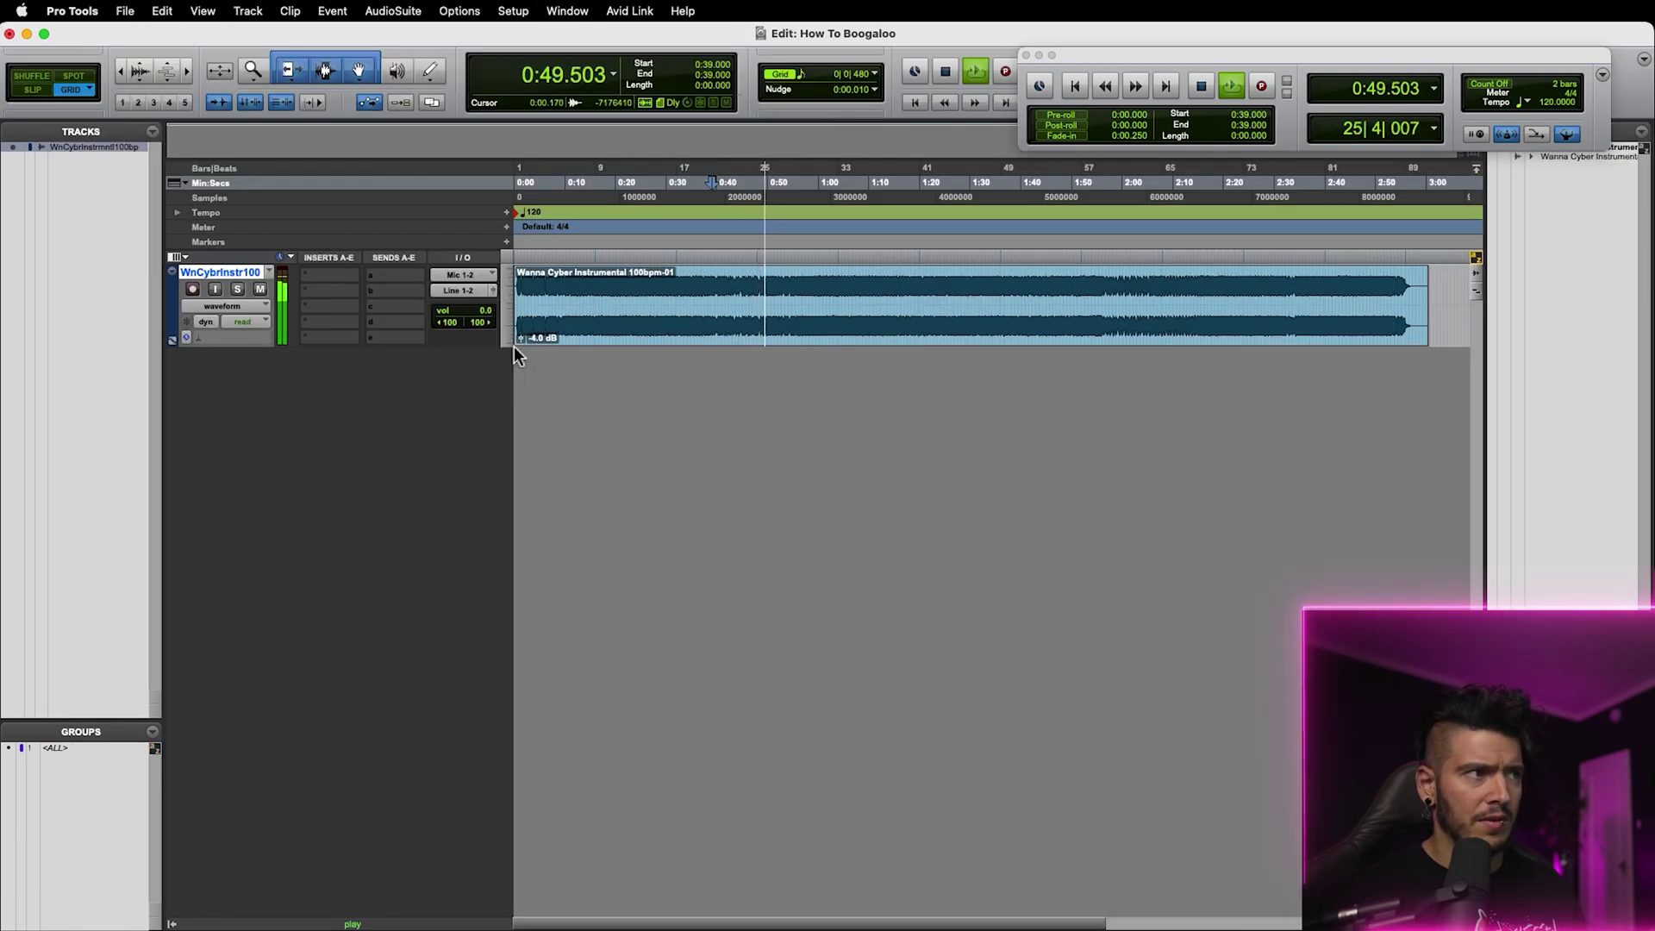
key(super+equal)
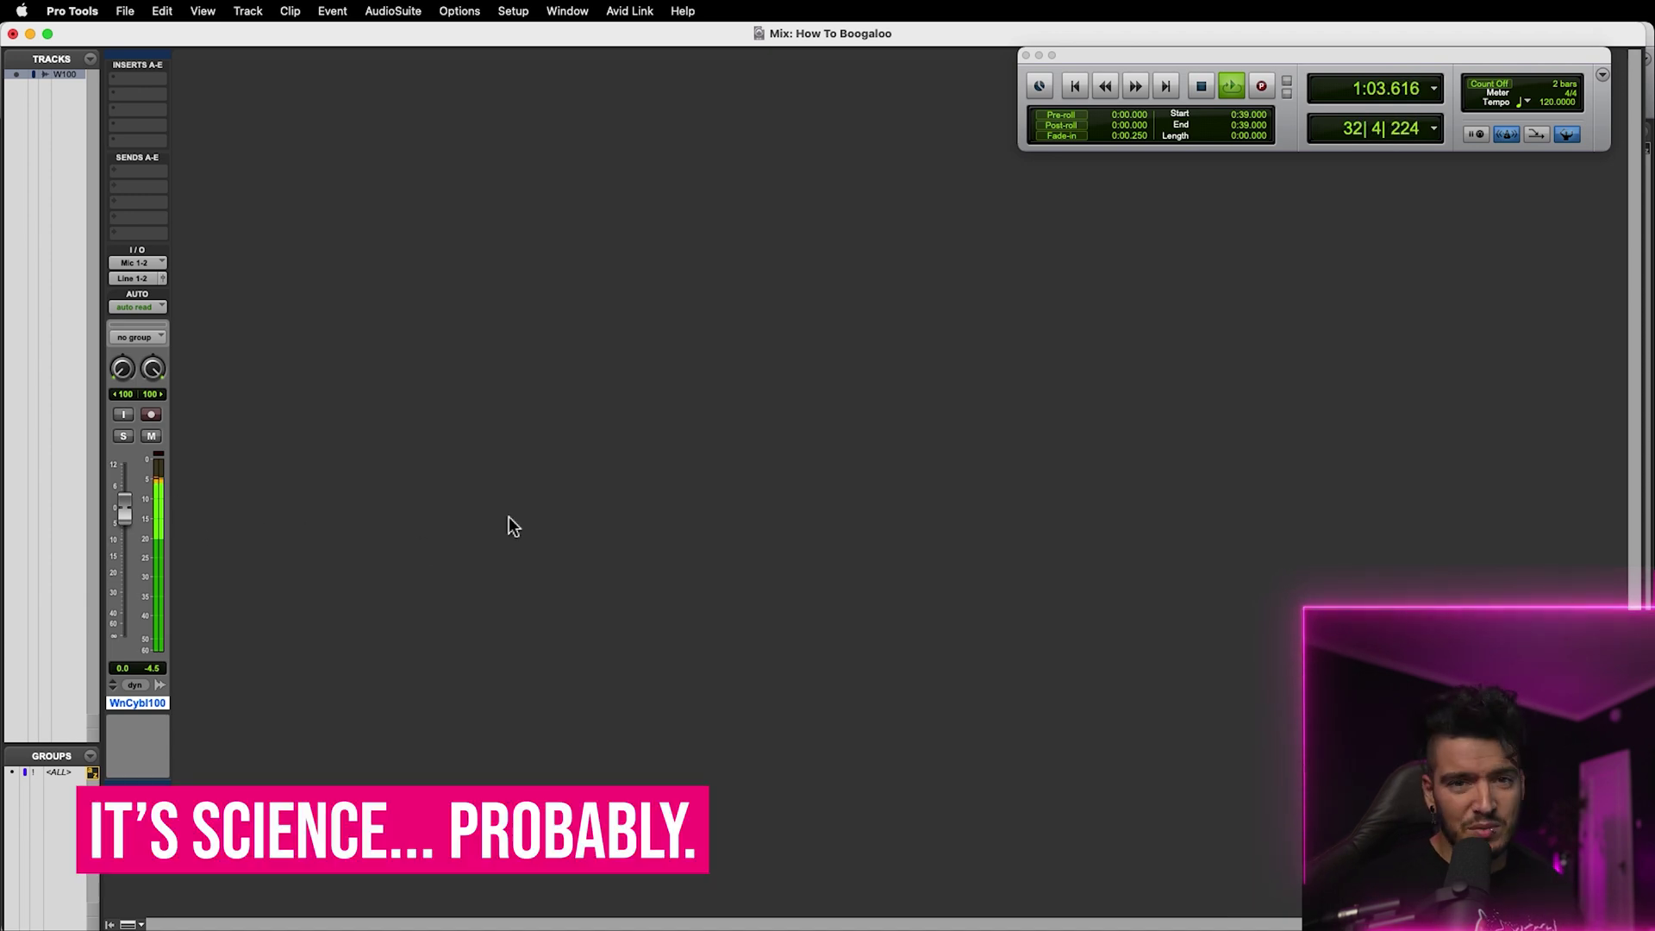
key(super+equal)
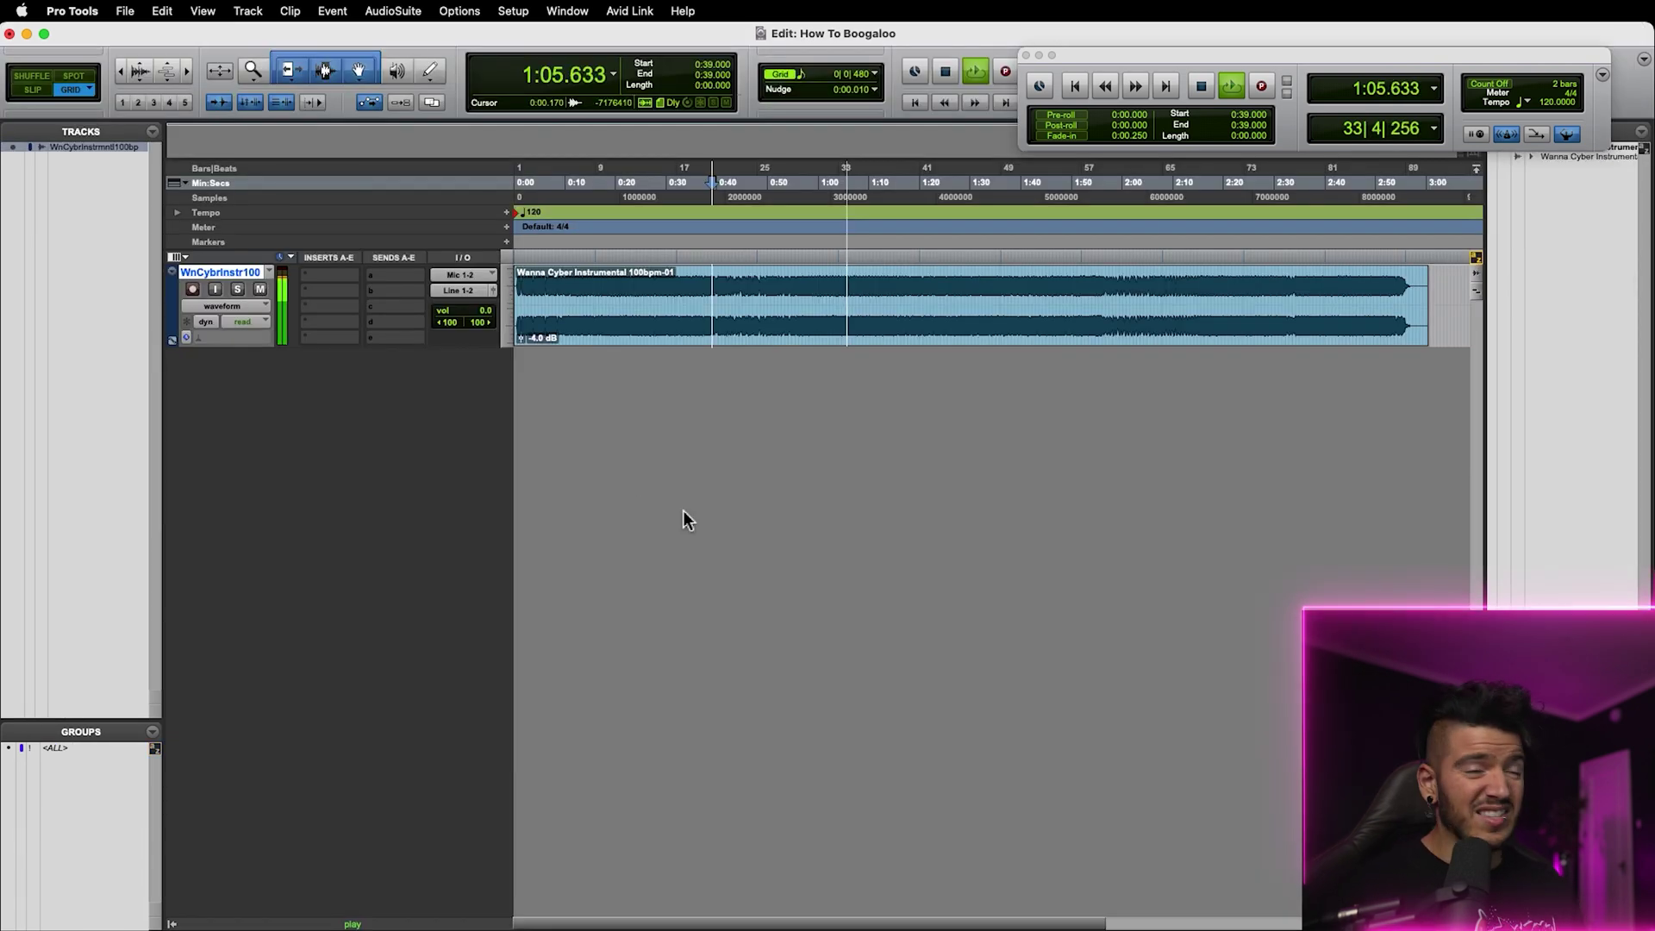
key(space)
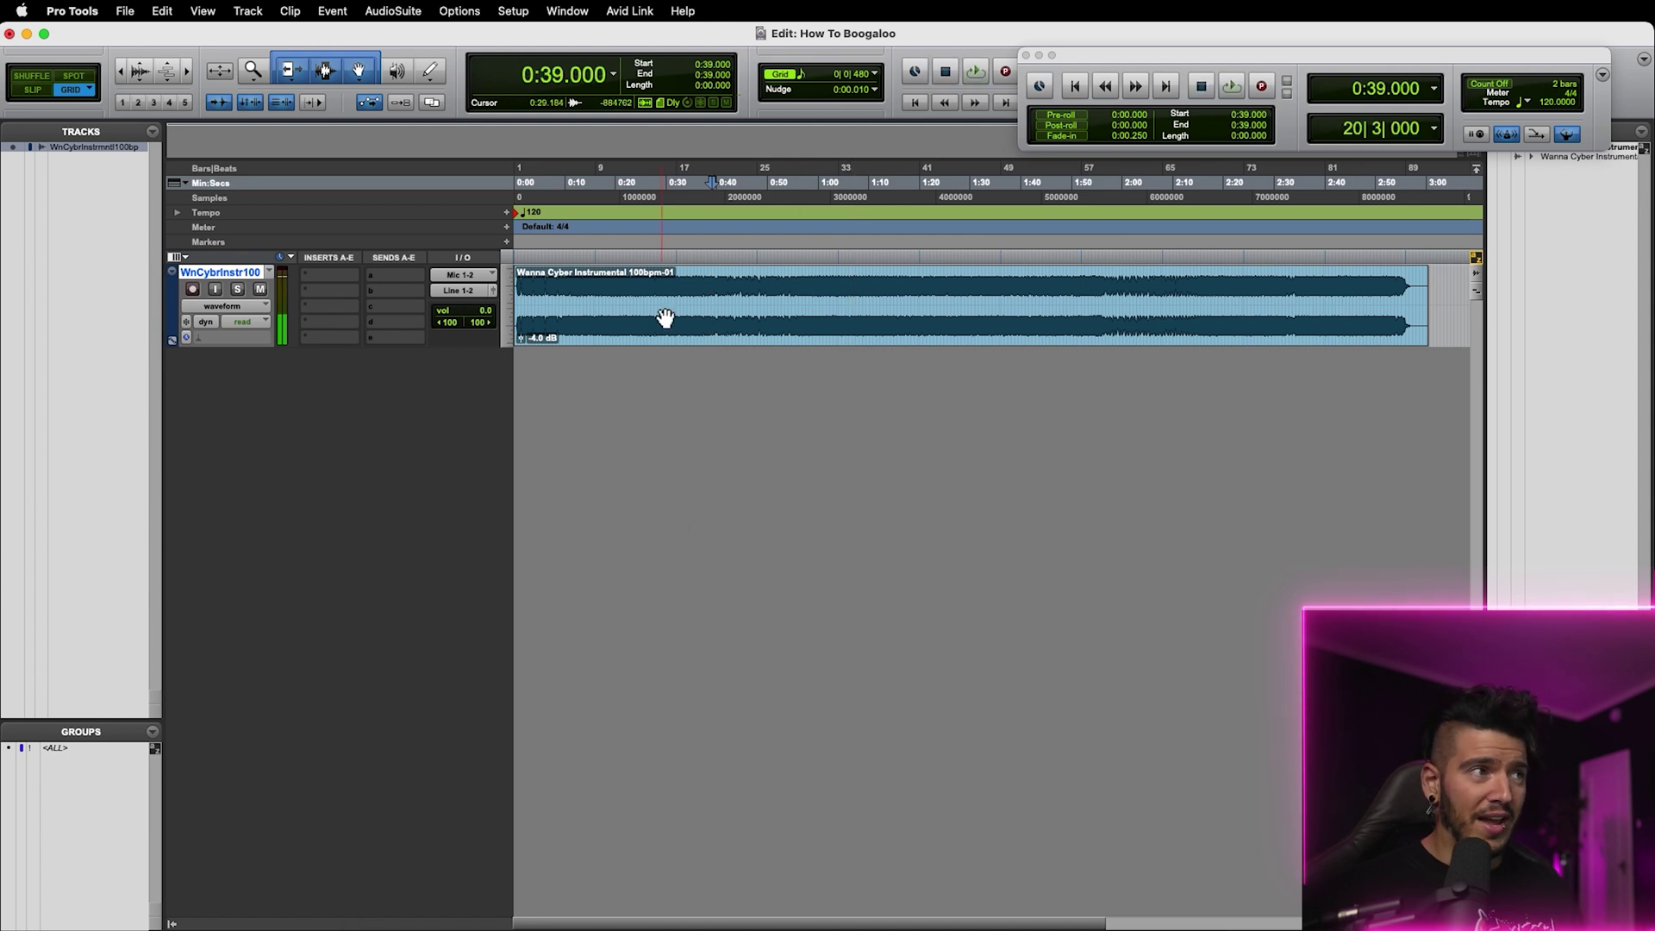
click(915, 102)
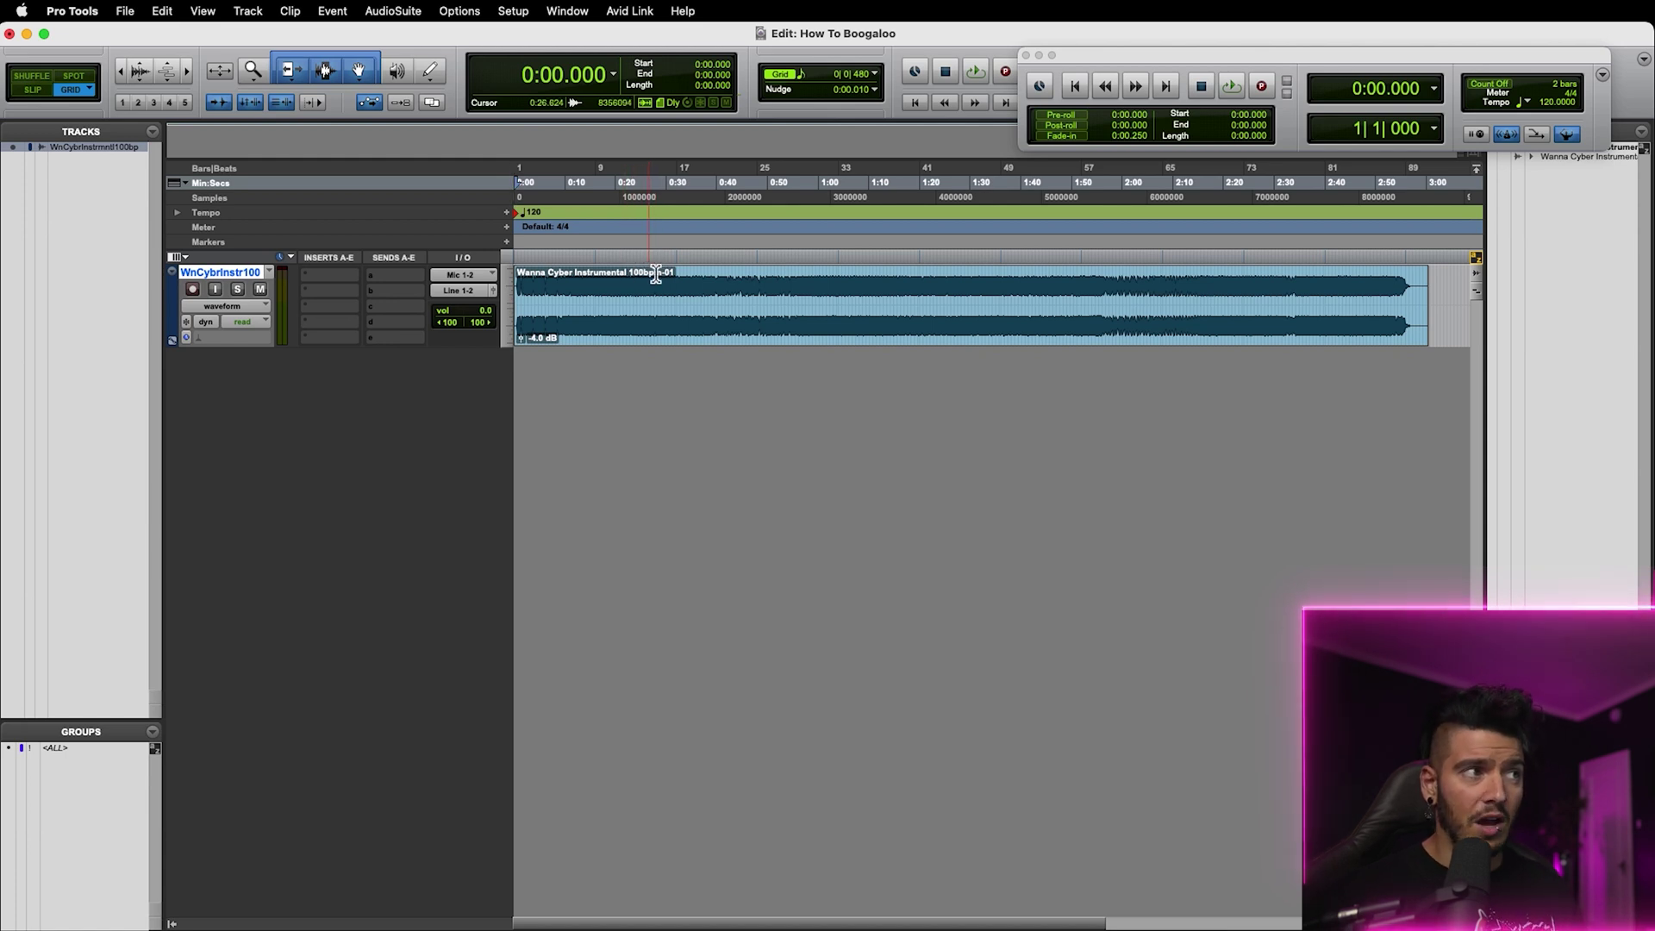
Expand the transport display and enter a session tempo of 100 BPM
mouse_move(1556, 64)
mouse_down()
mouse_move(1434, 40)
mouse_move(1583, 65)
mouse_up()
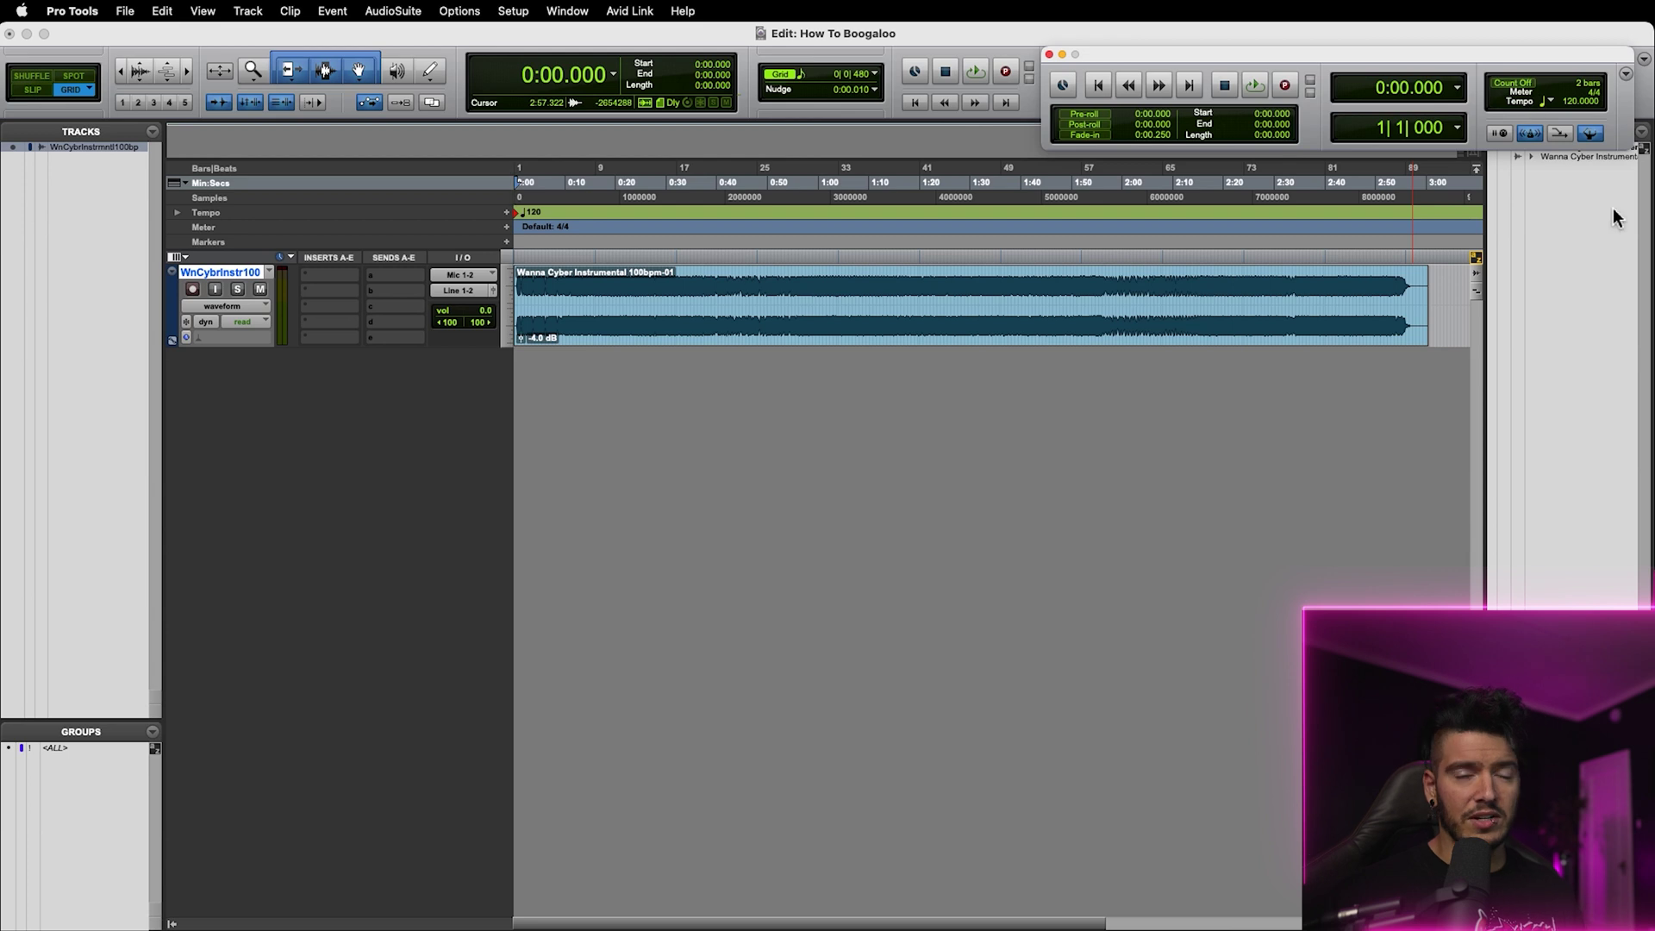
click(1626, 74)
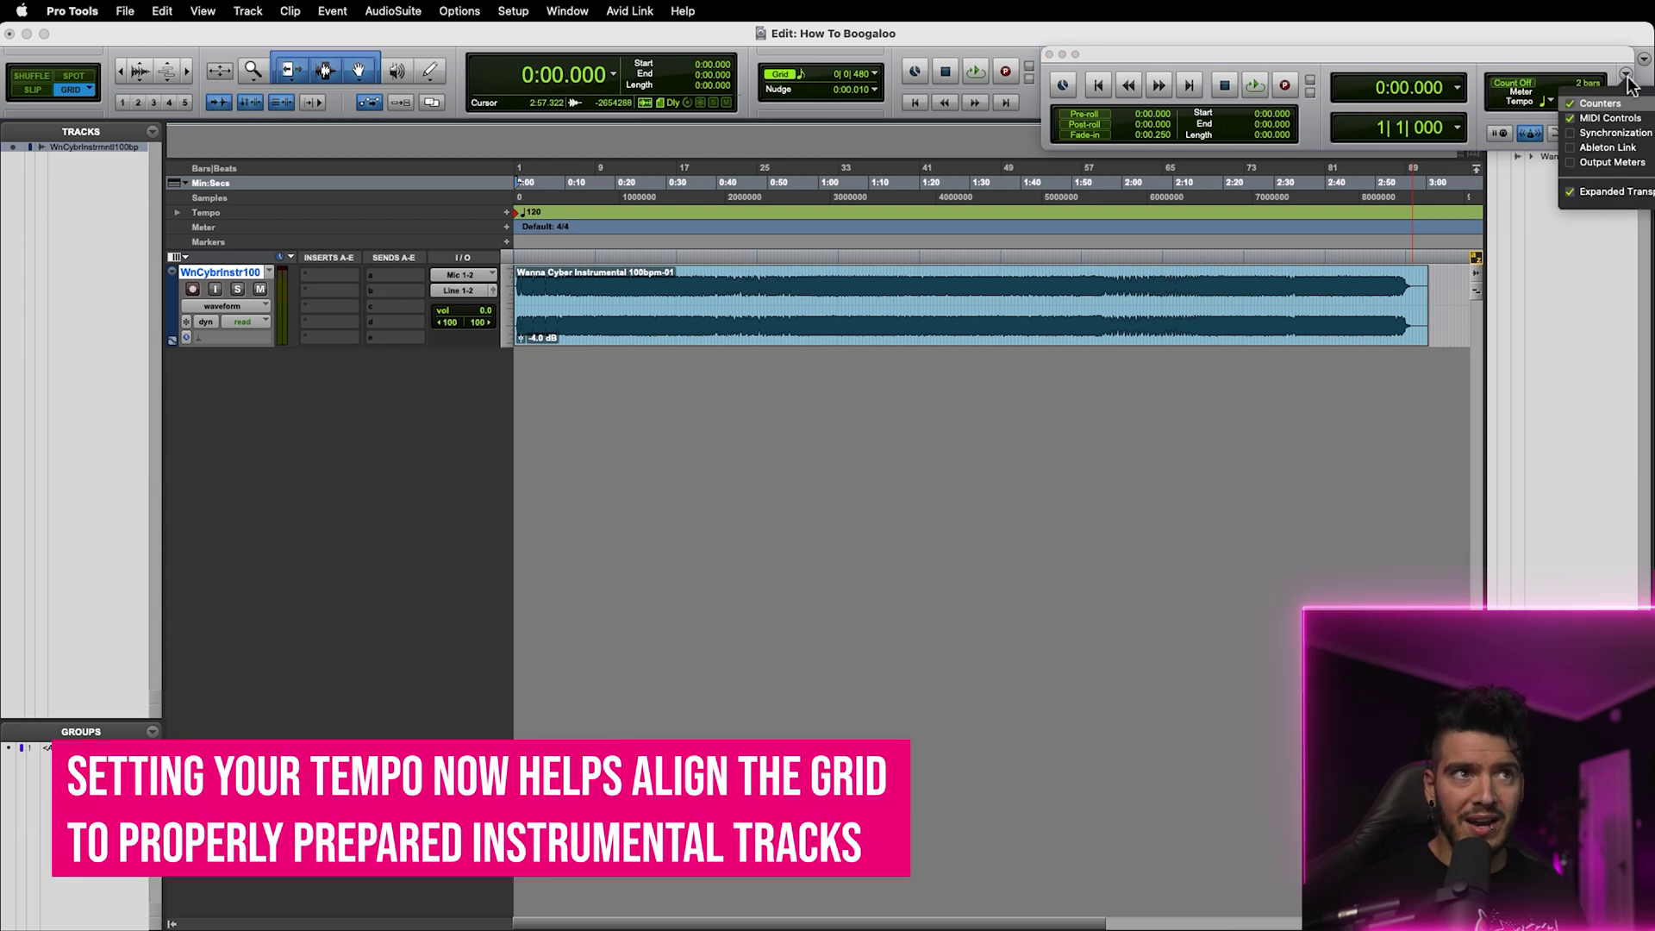
click(1597, 189)
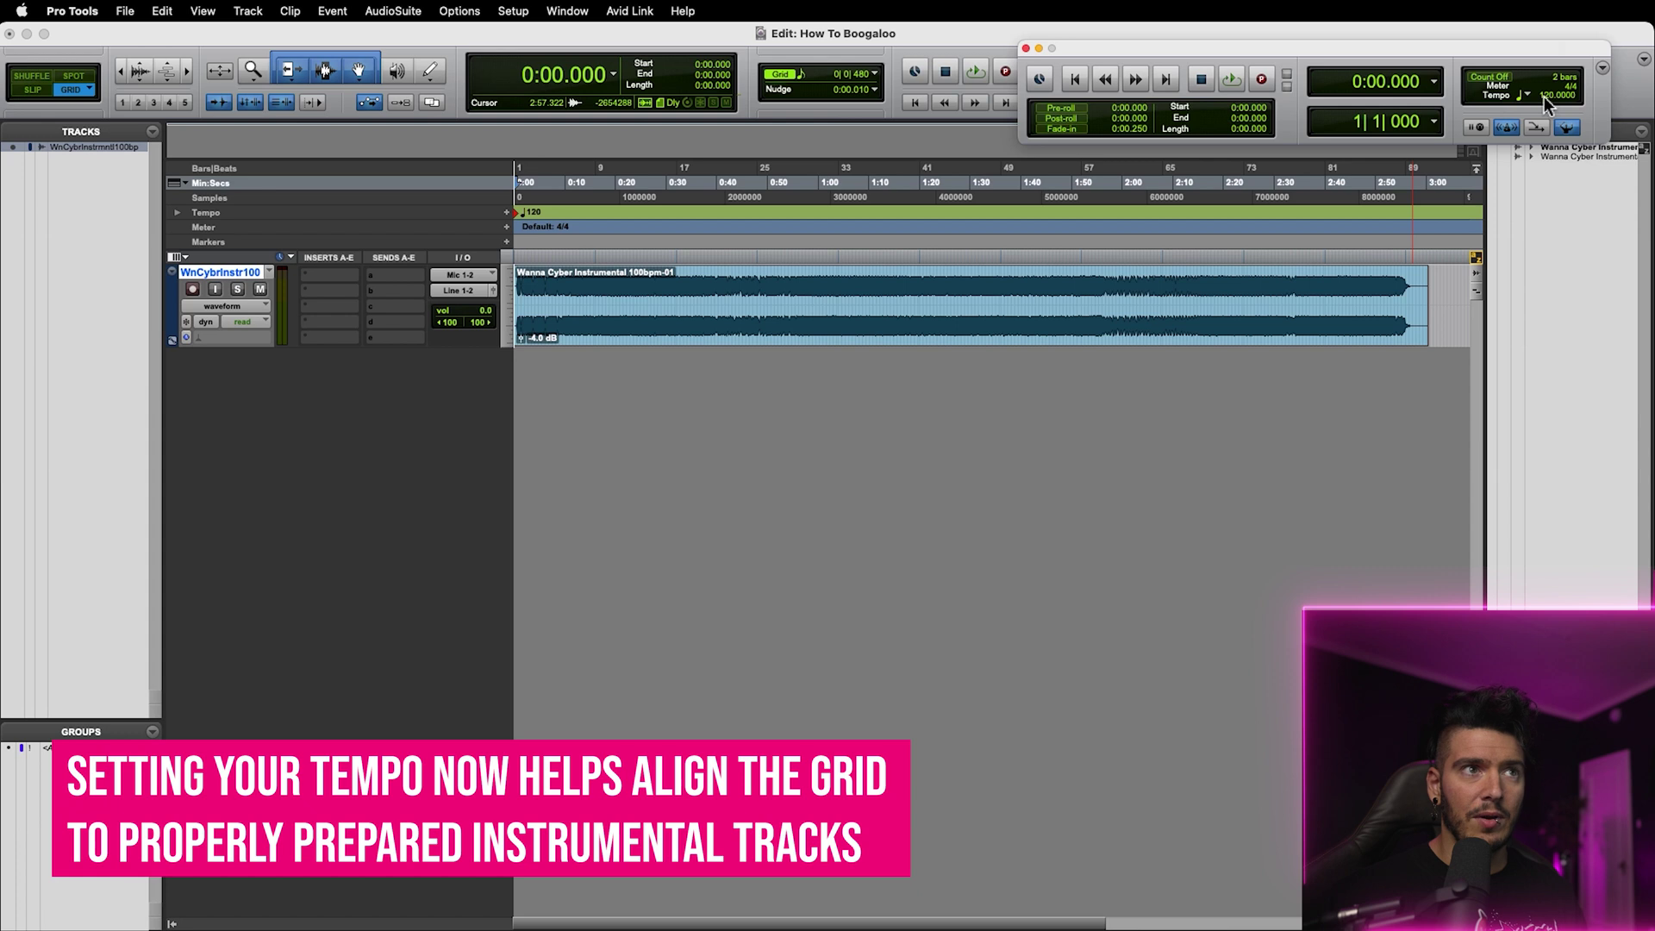
click(1545, 97)
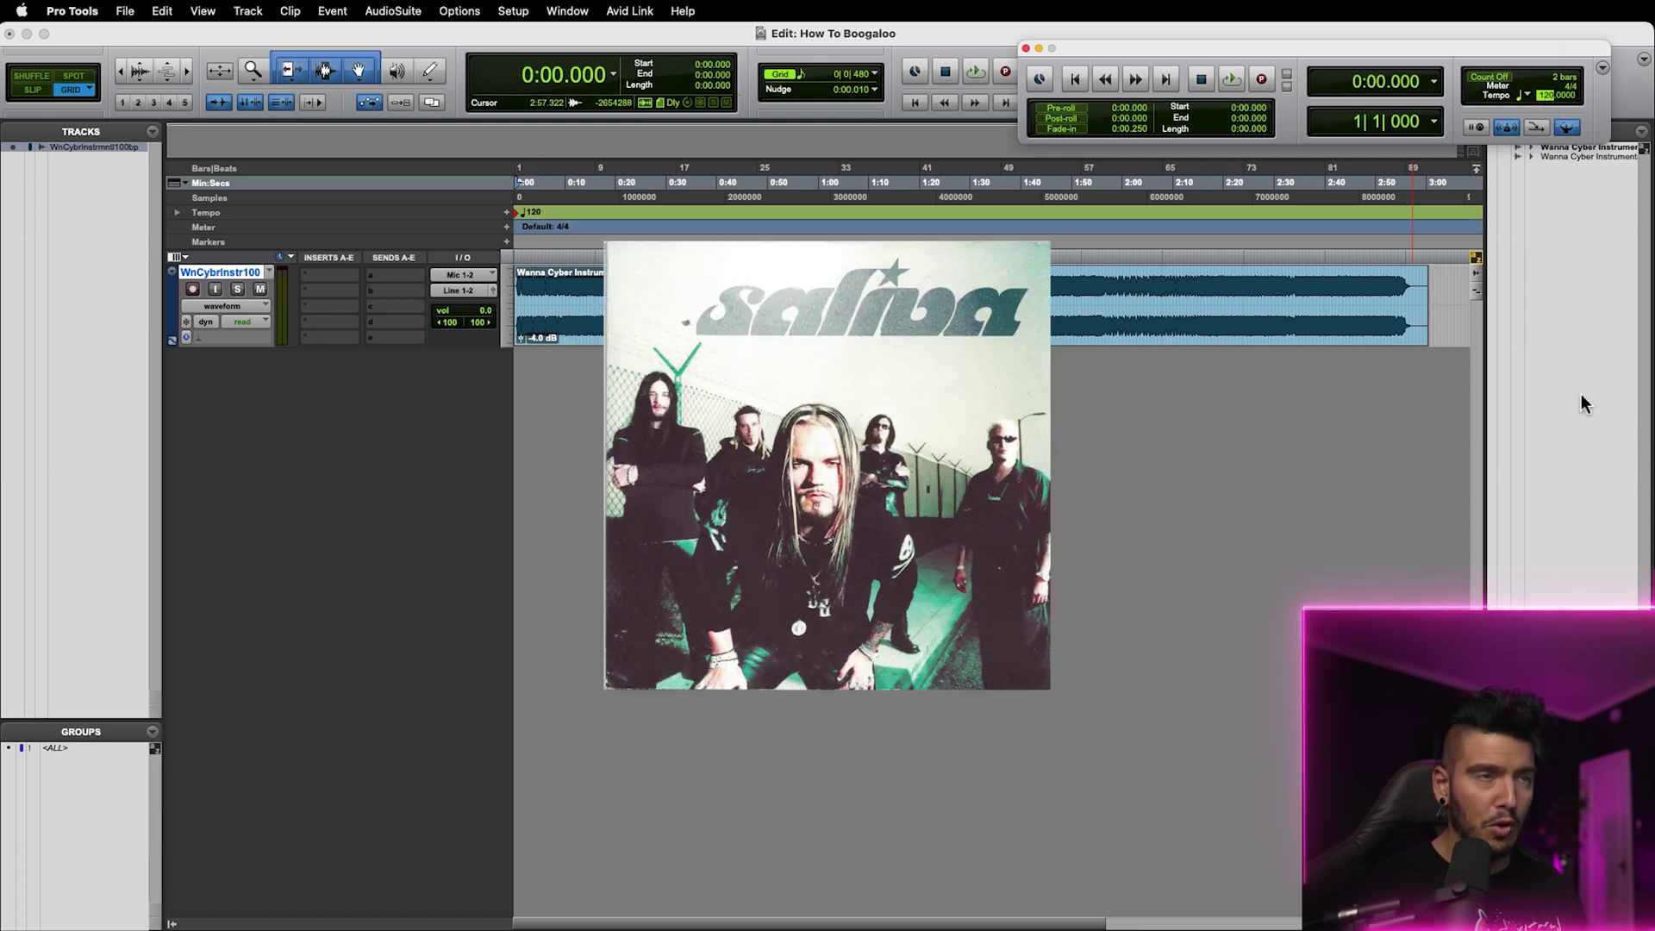
text(100)
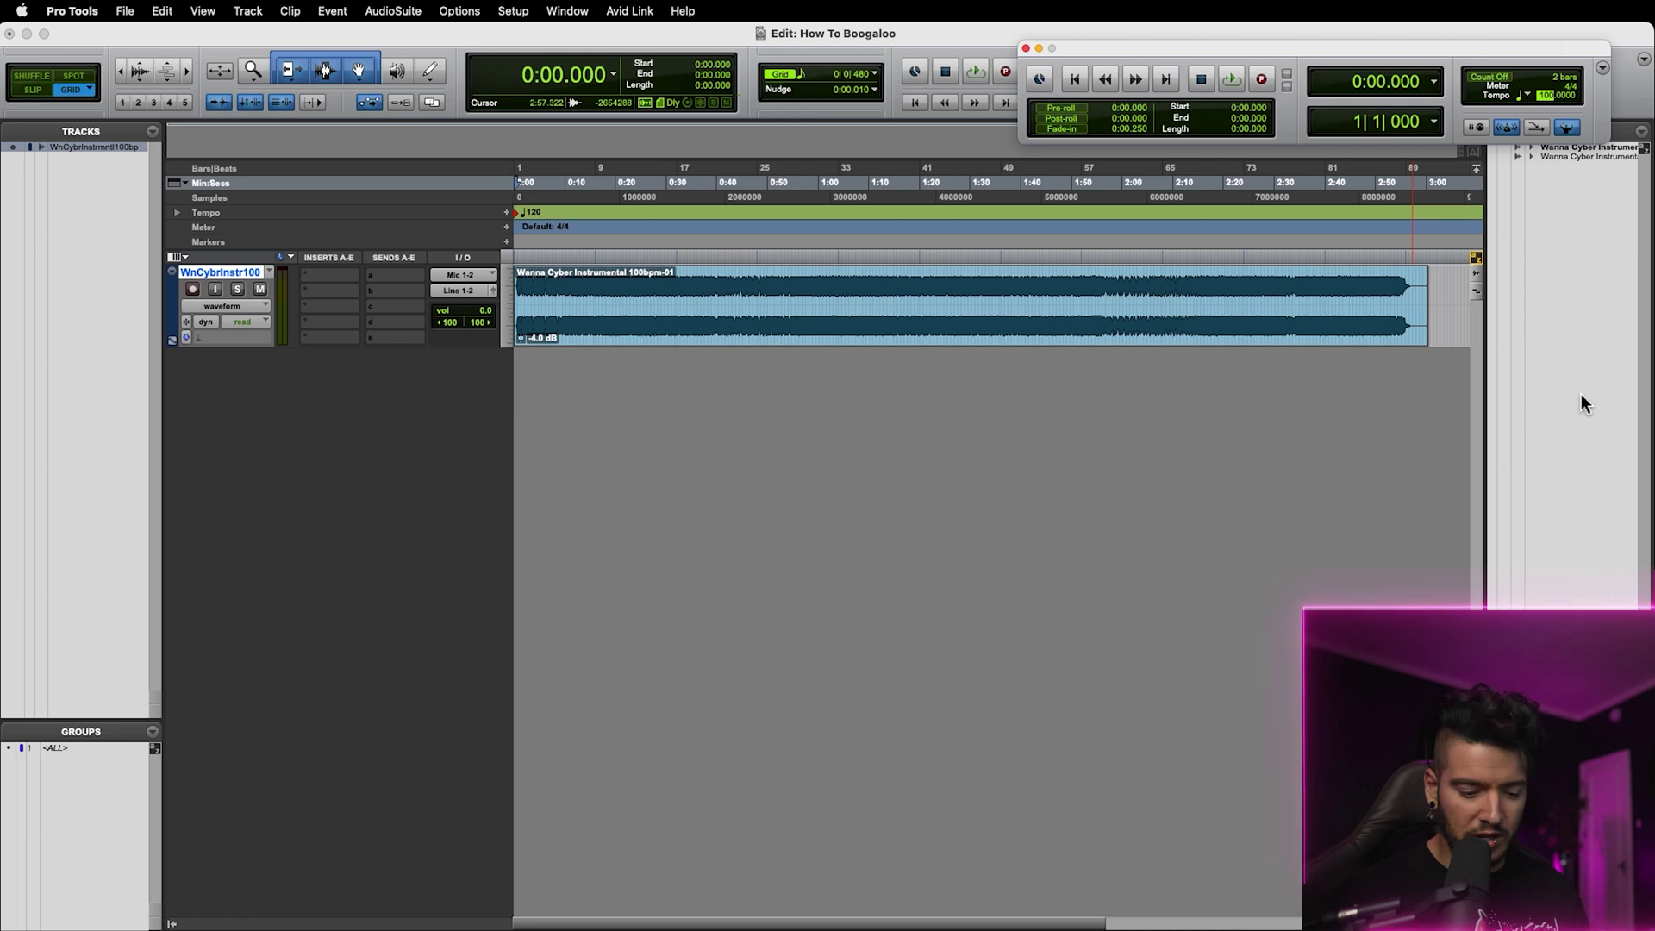
key(Return)
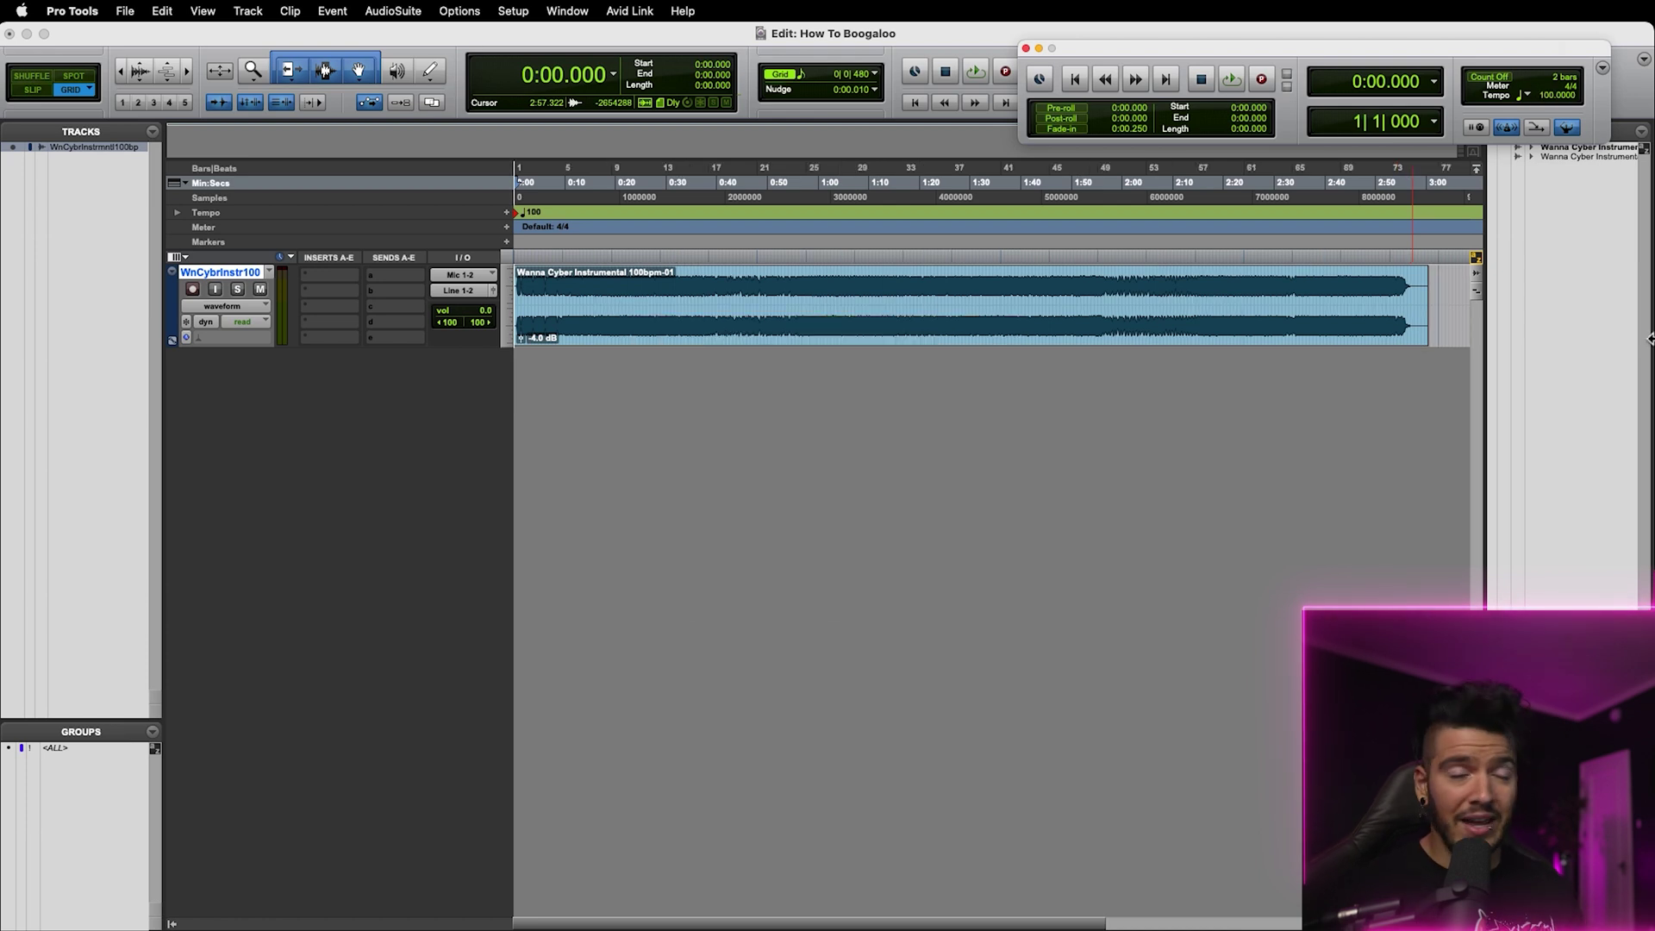
click(1105, 545)
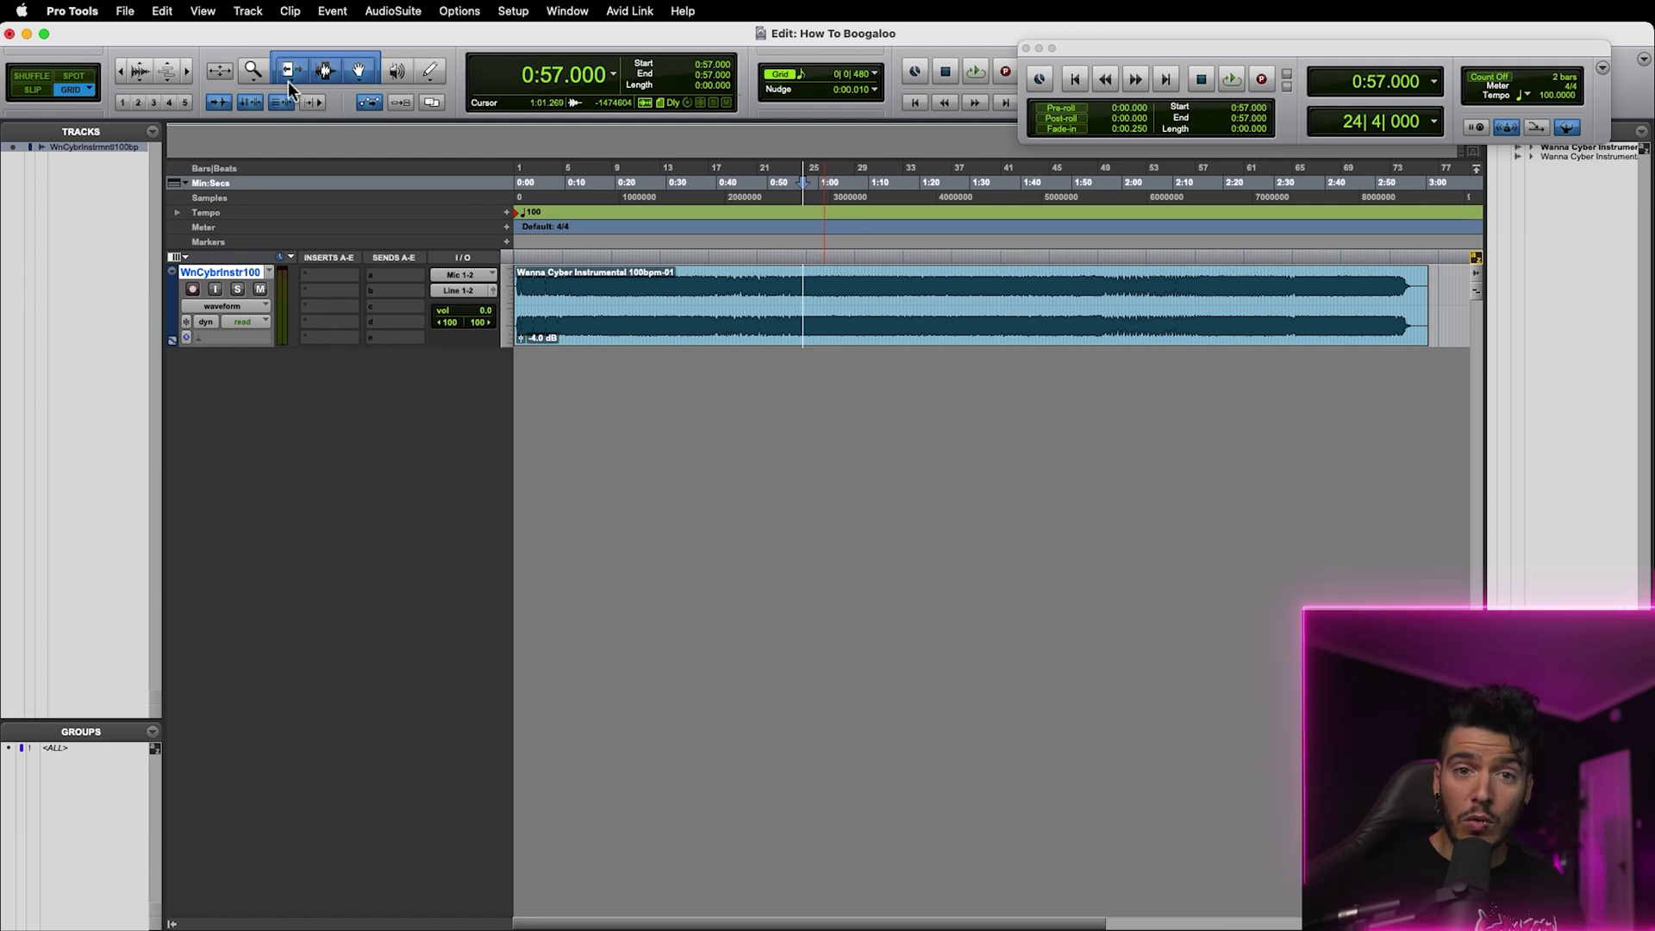
Add one mono audio track named 'Vocal 1 Goodness' and place the cursor at 0:11.700
click(248, 11)
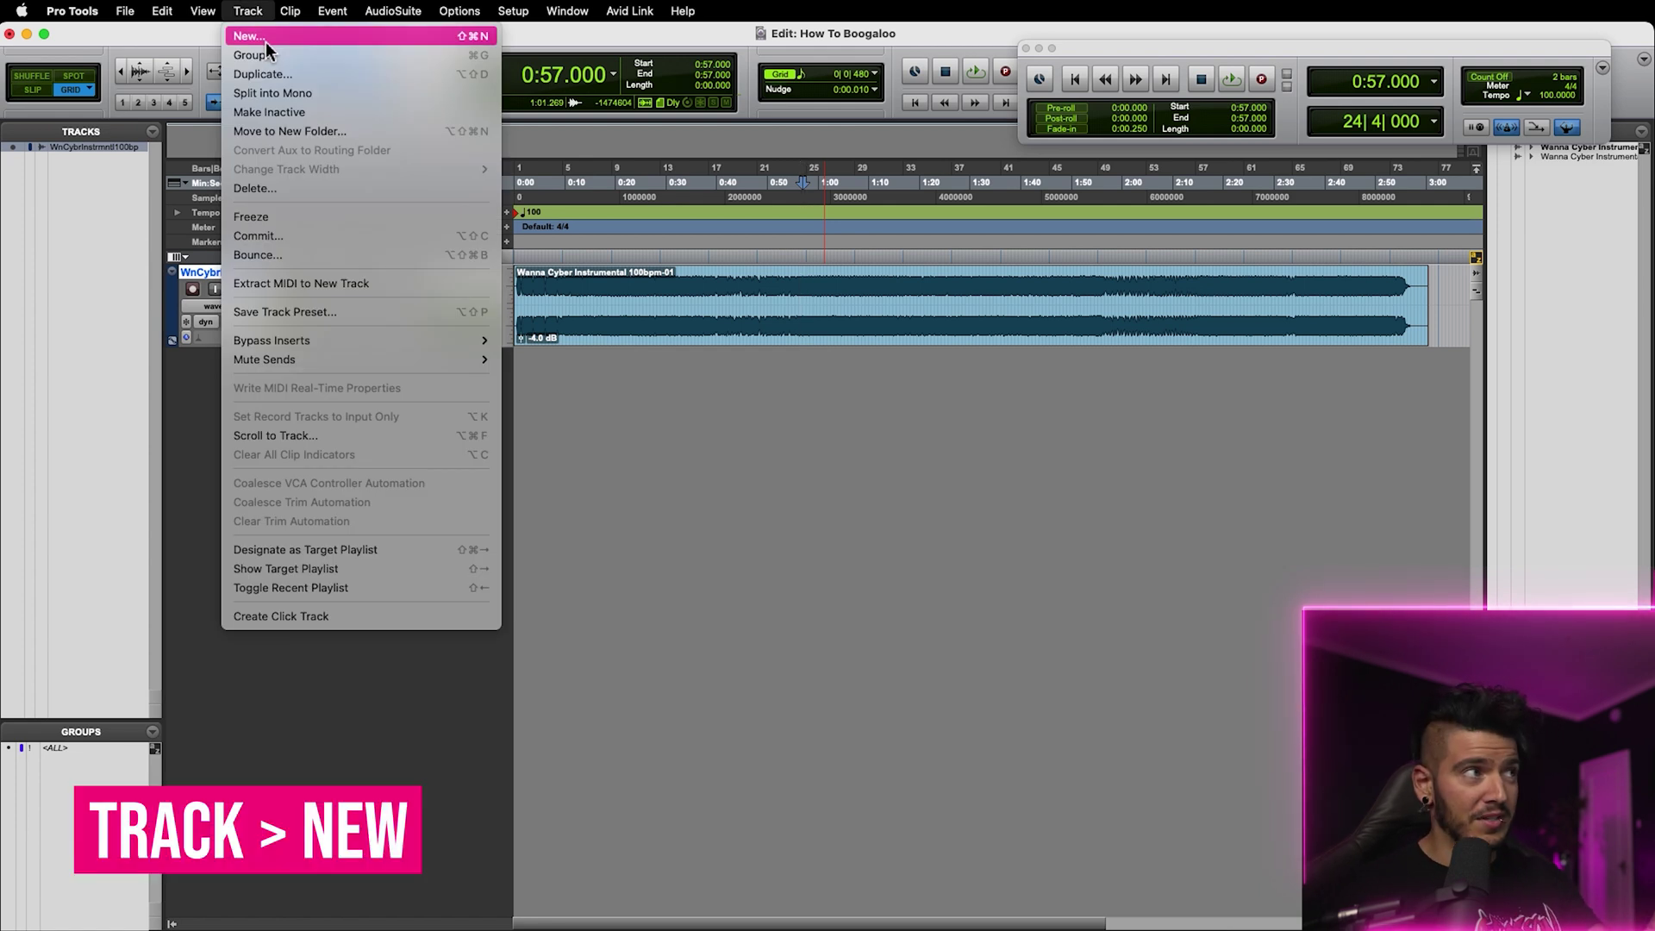
click(266, 43)
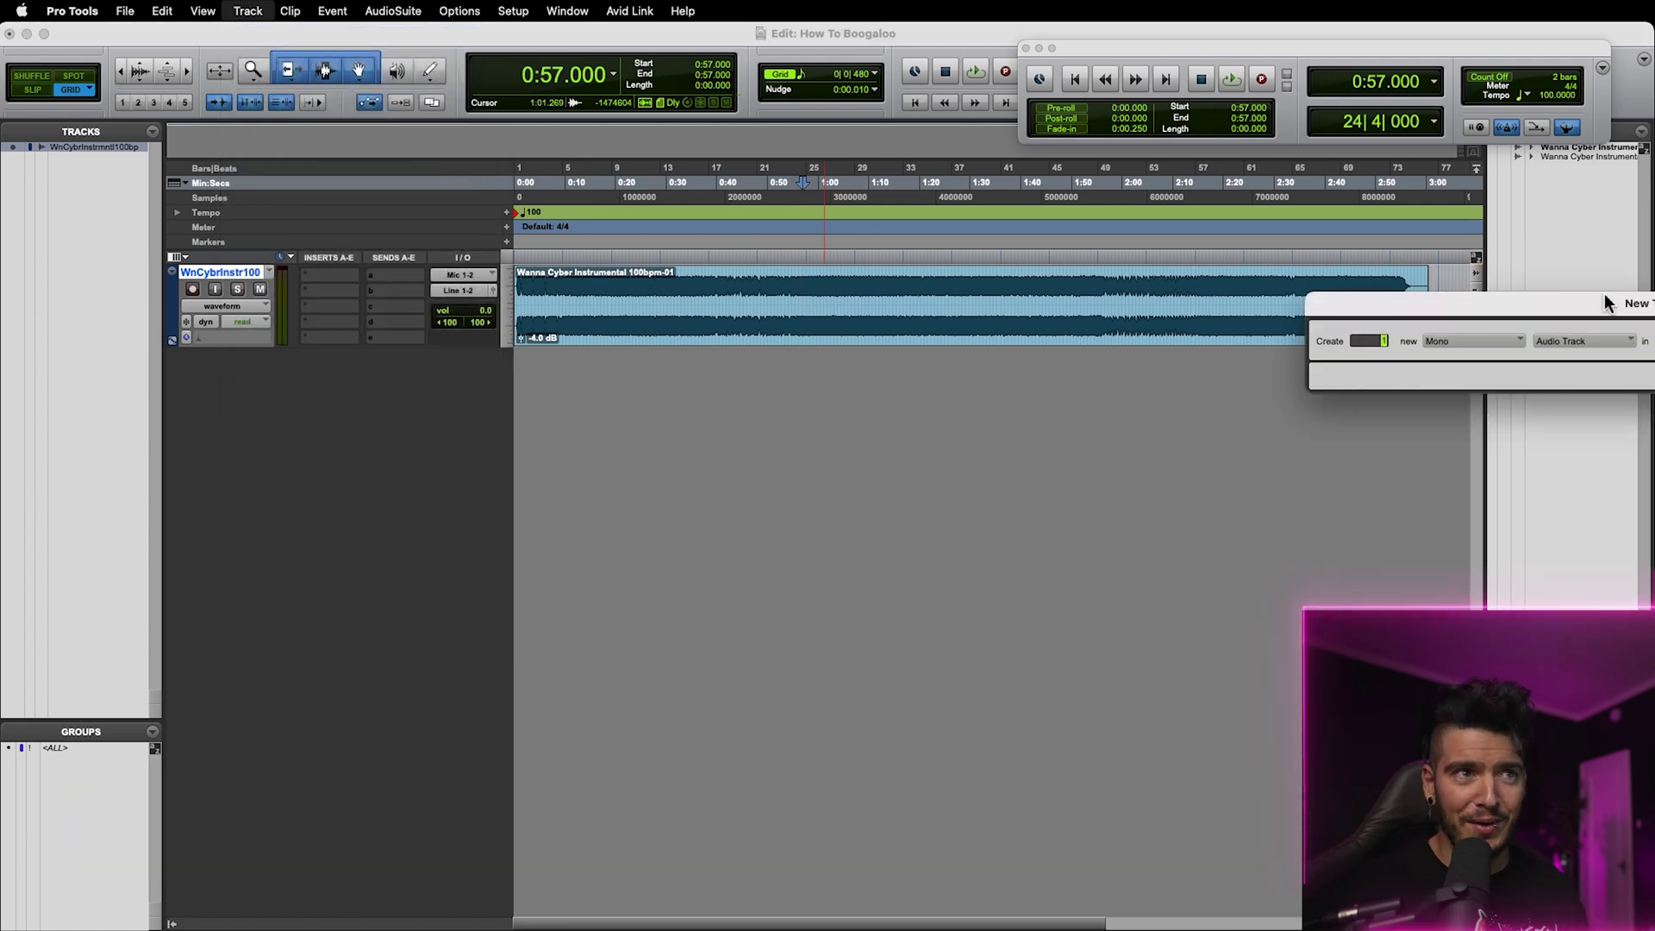
drag(1611, 303, 821, 390)
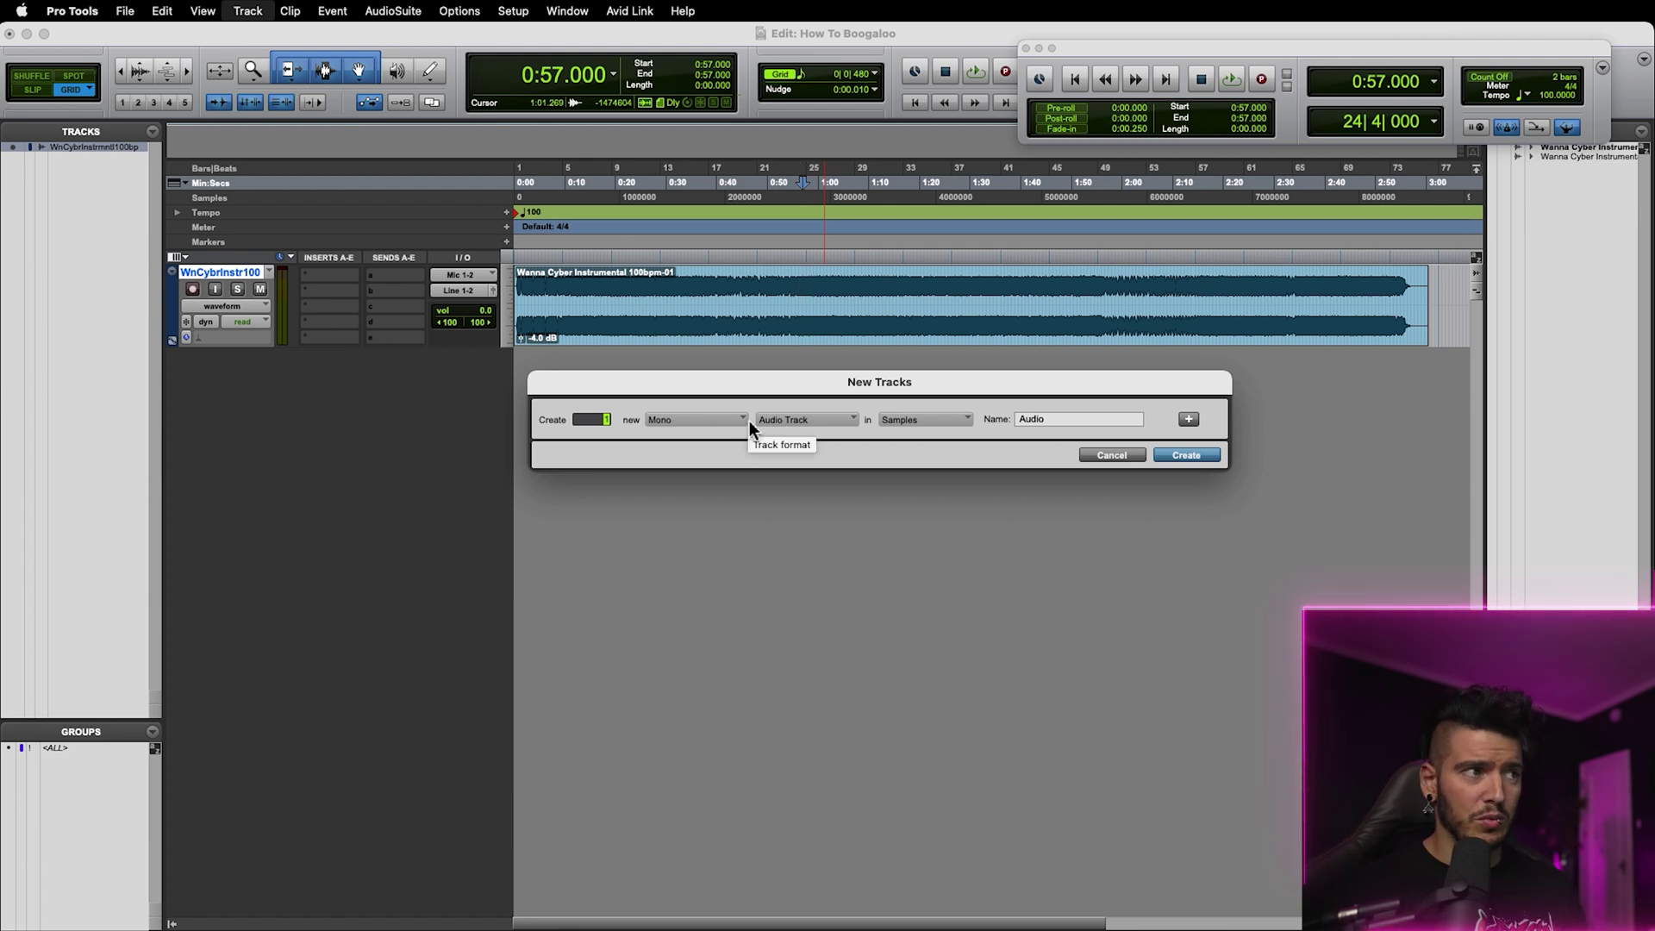
click(815, 419)
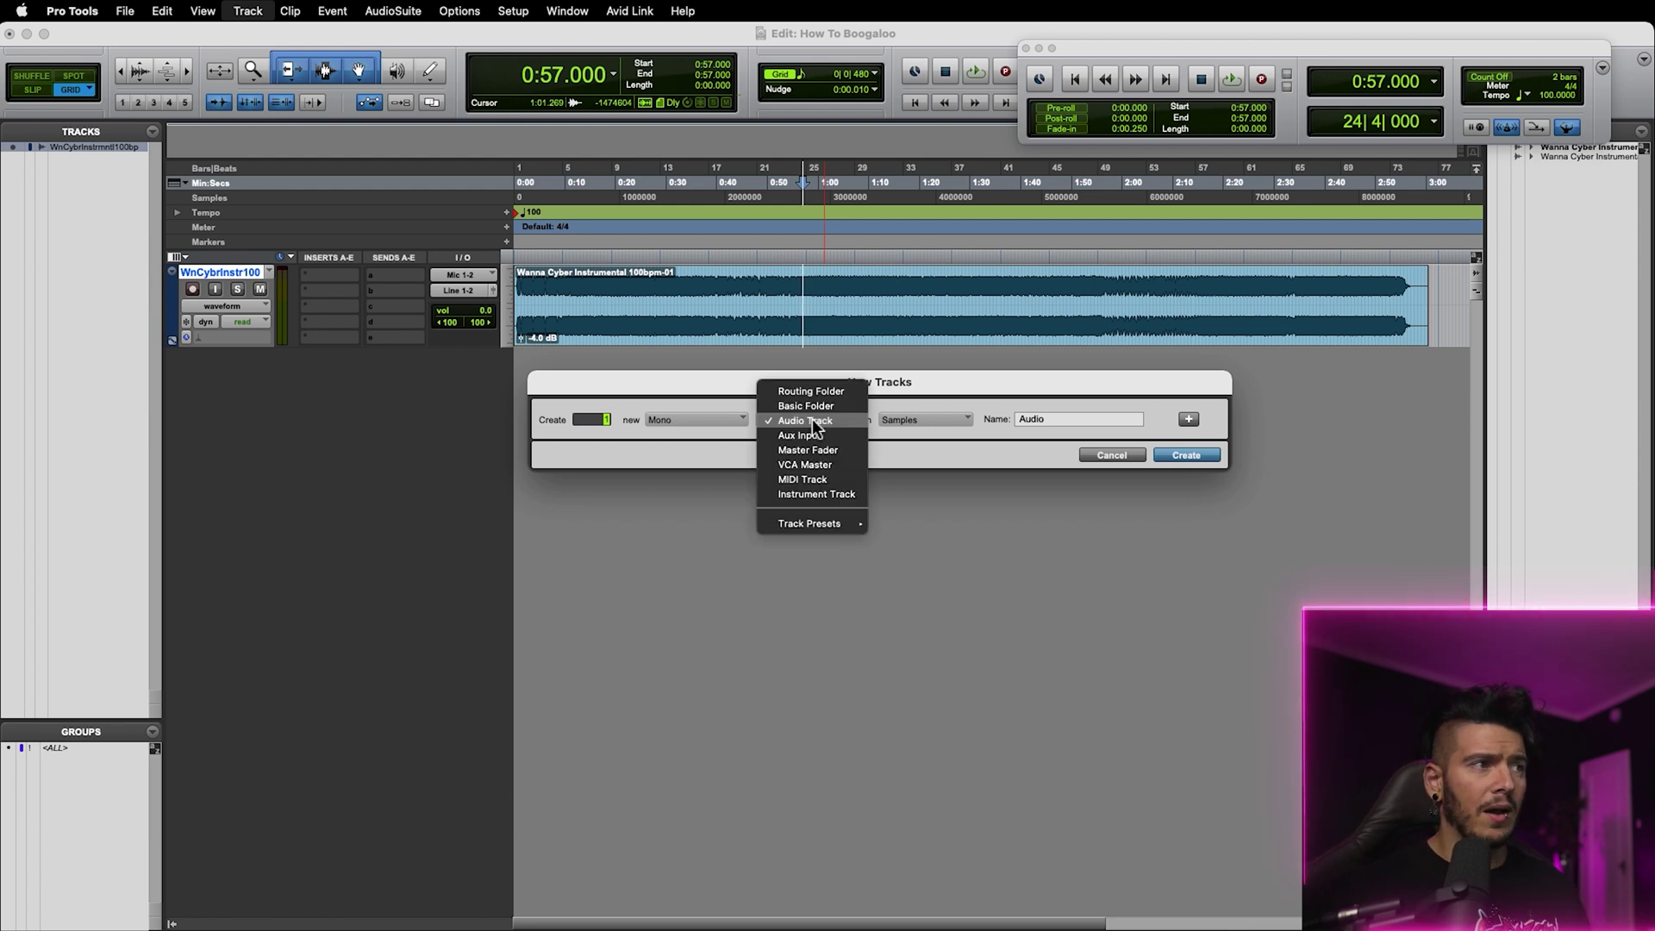
click(816, 420)
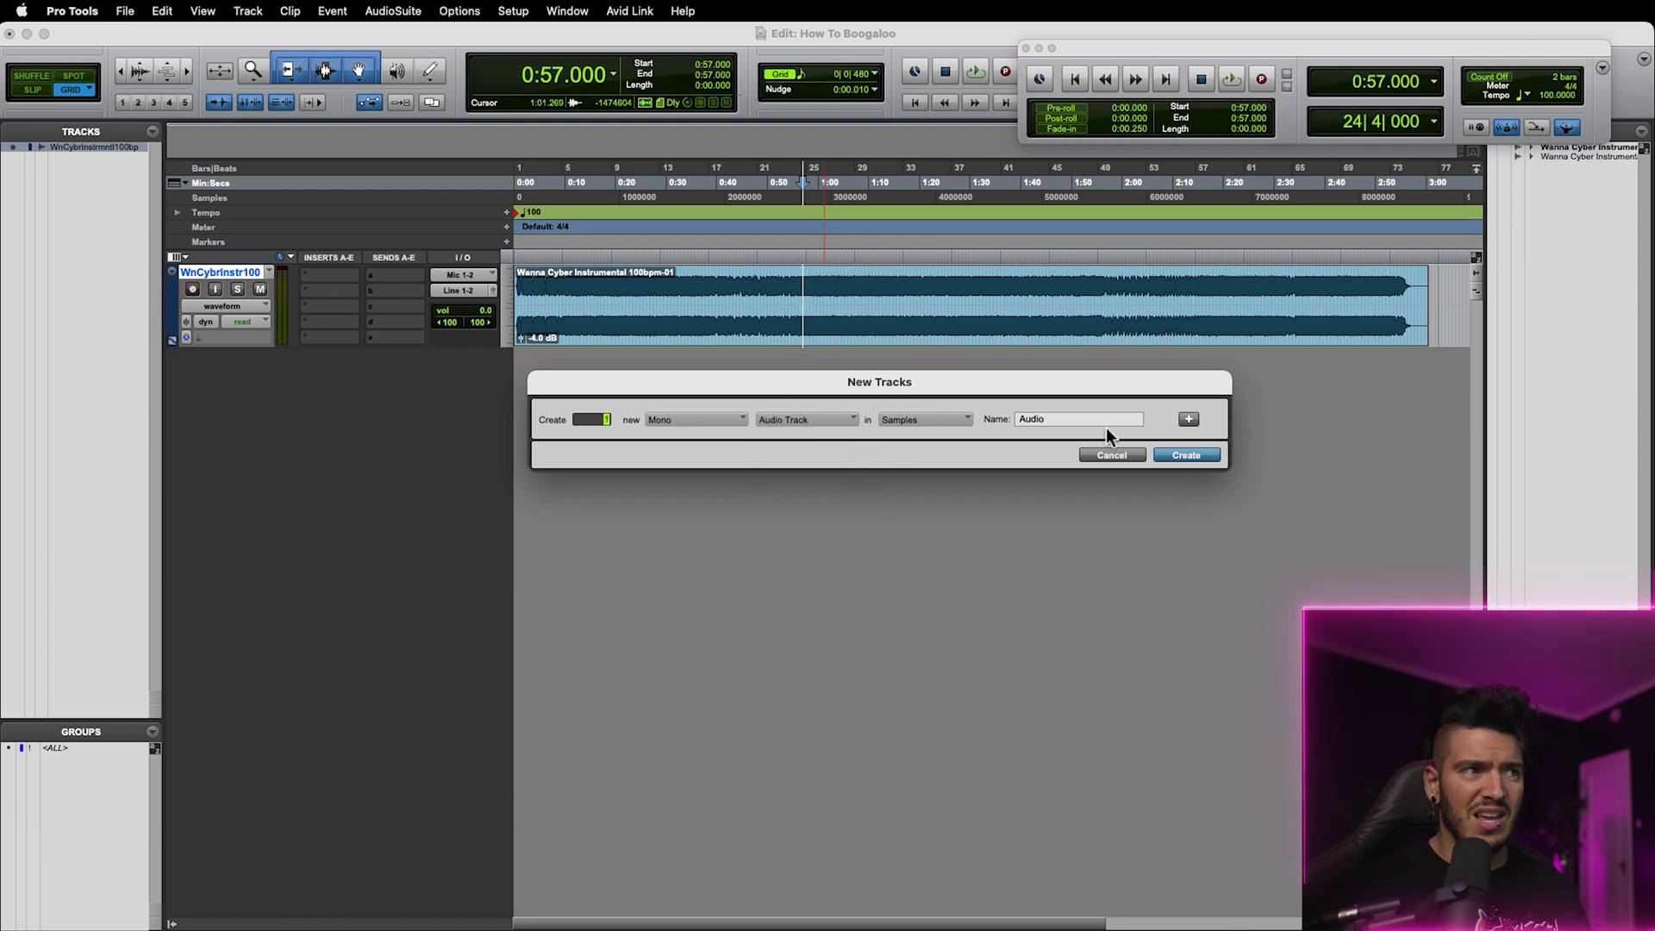
key(Tab)
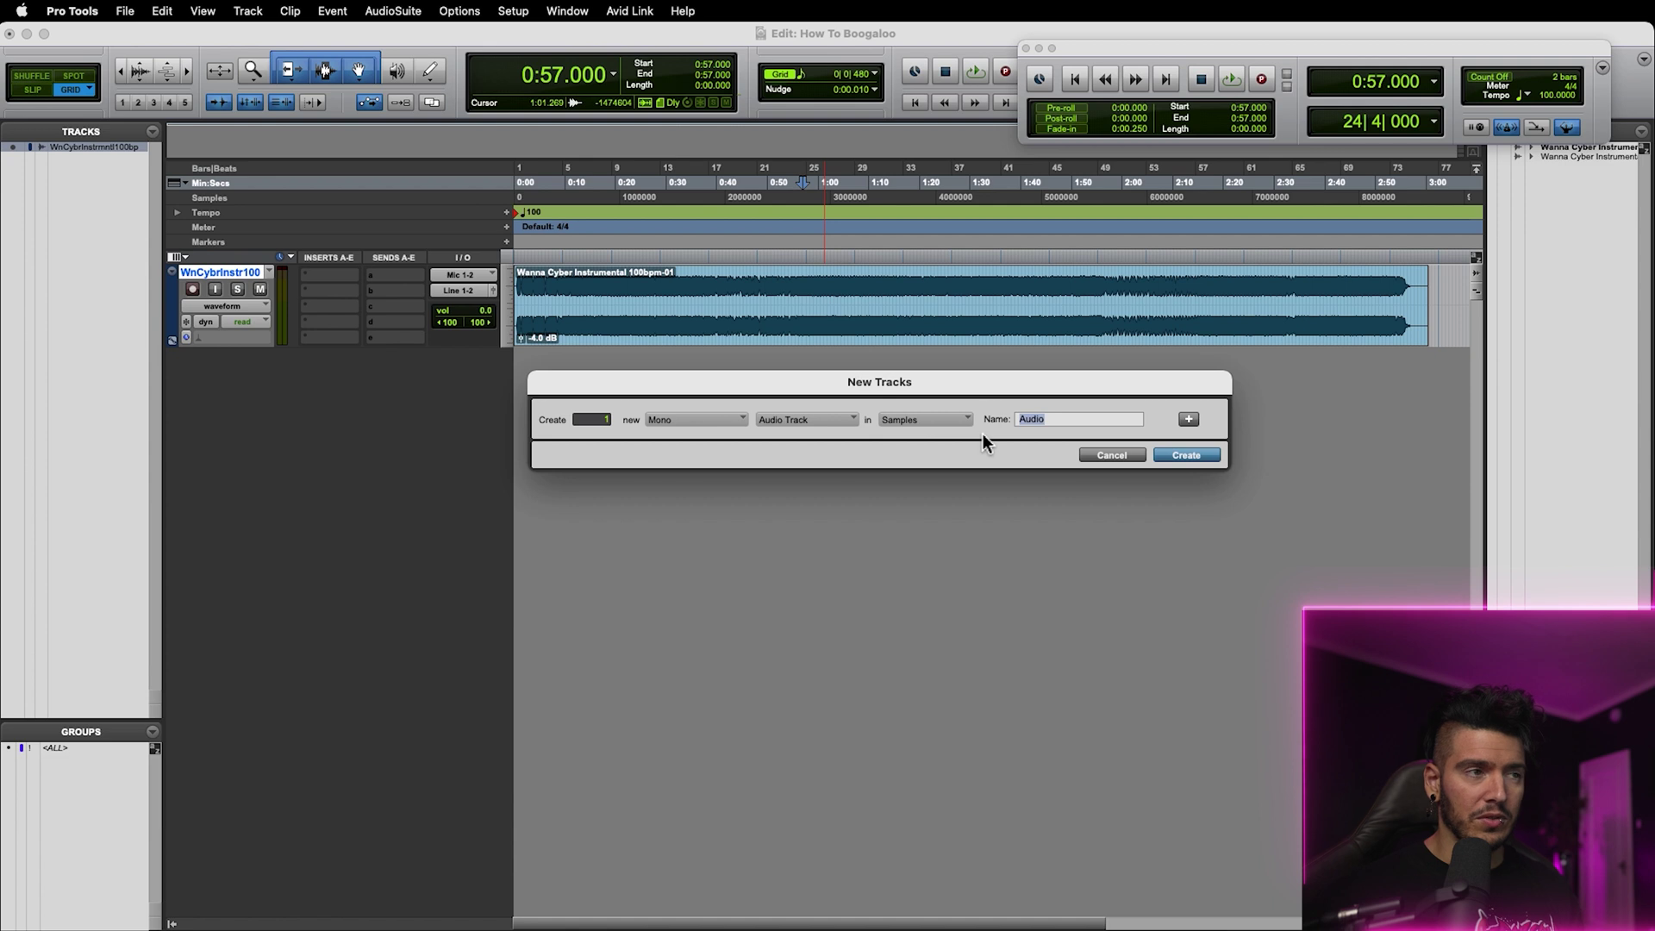
text(Vocal 1 )
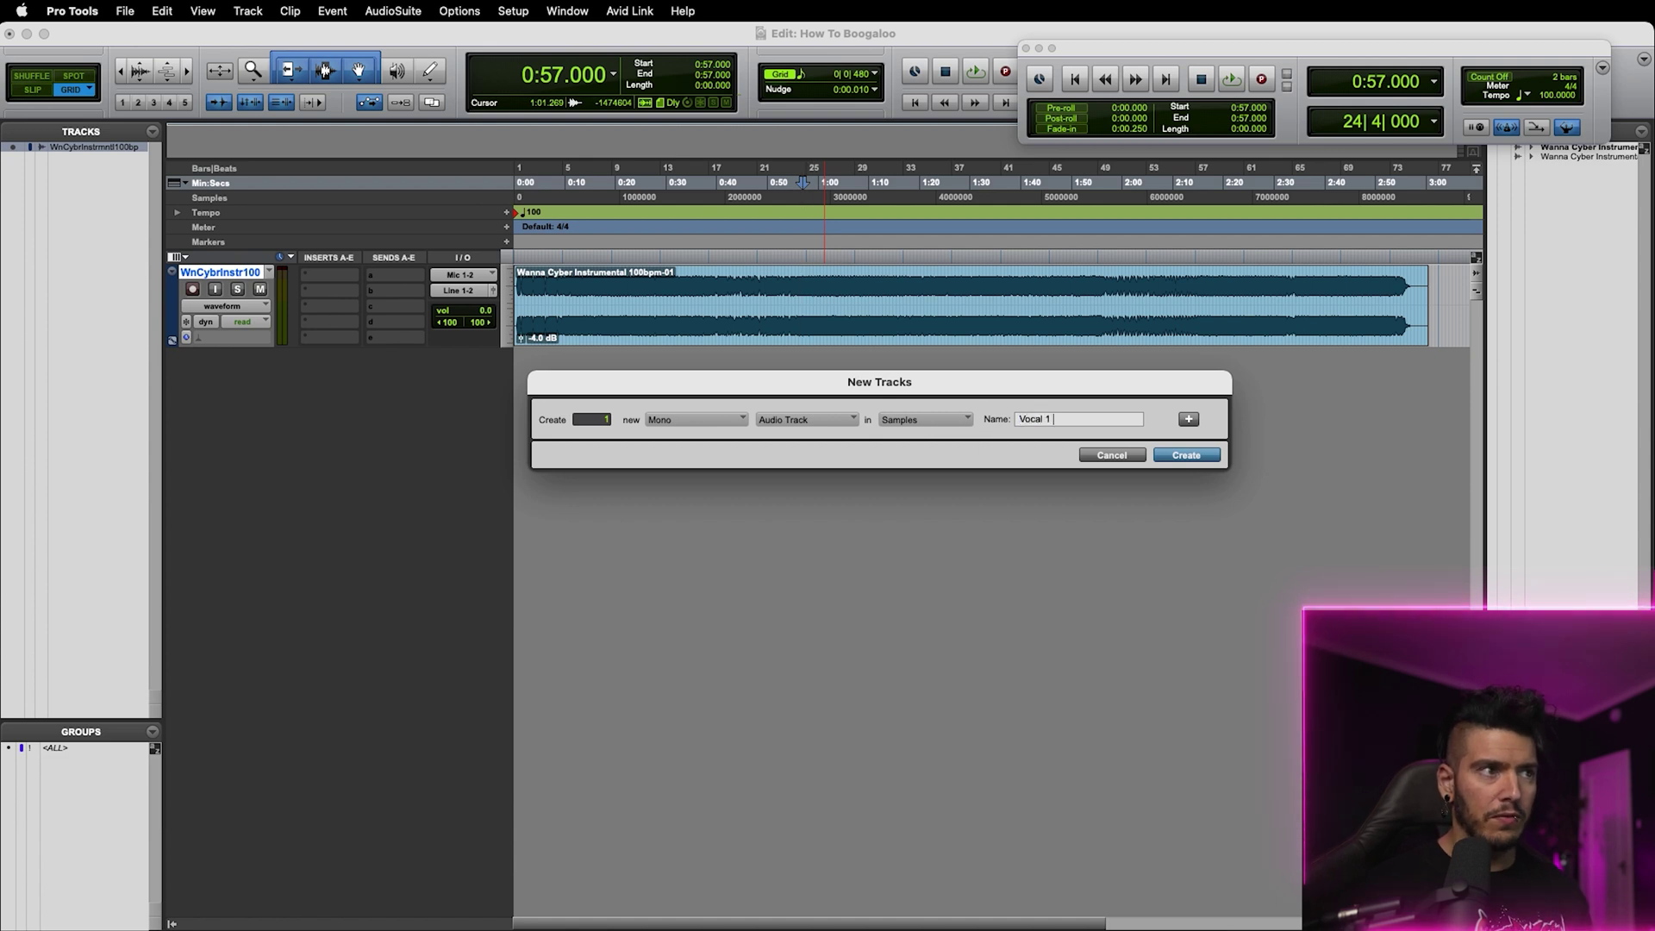
text(Goodness)
key(Return)
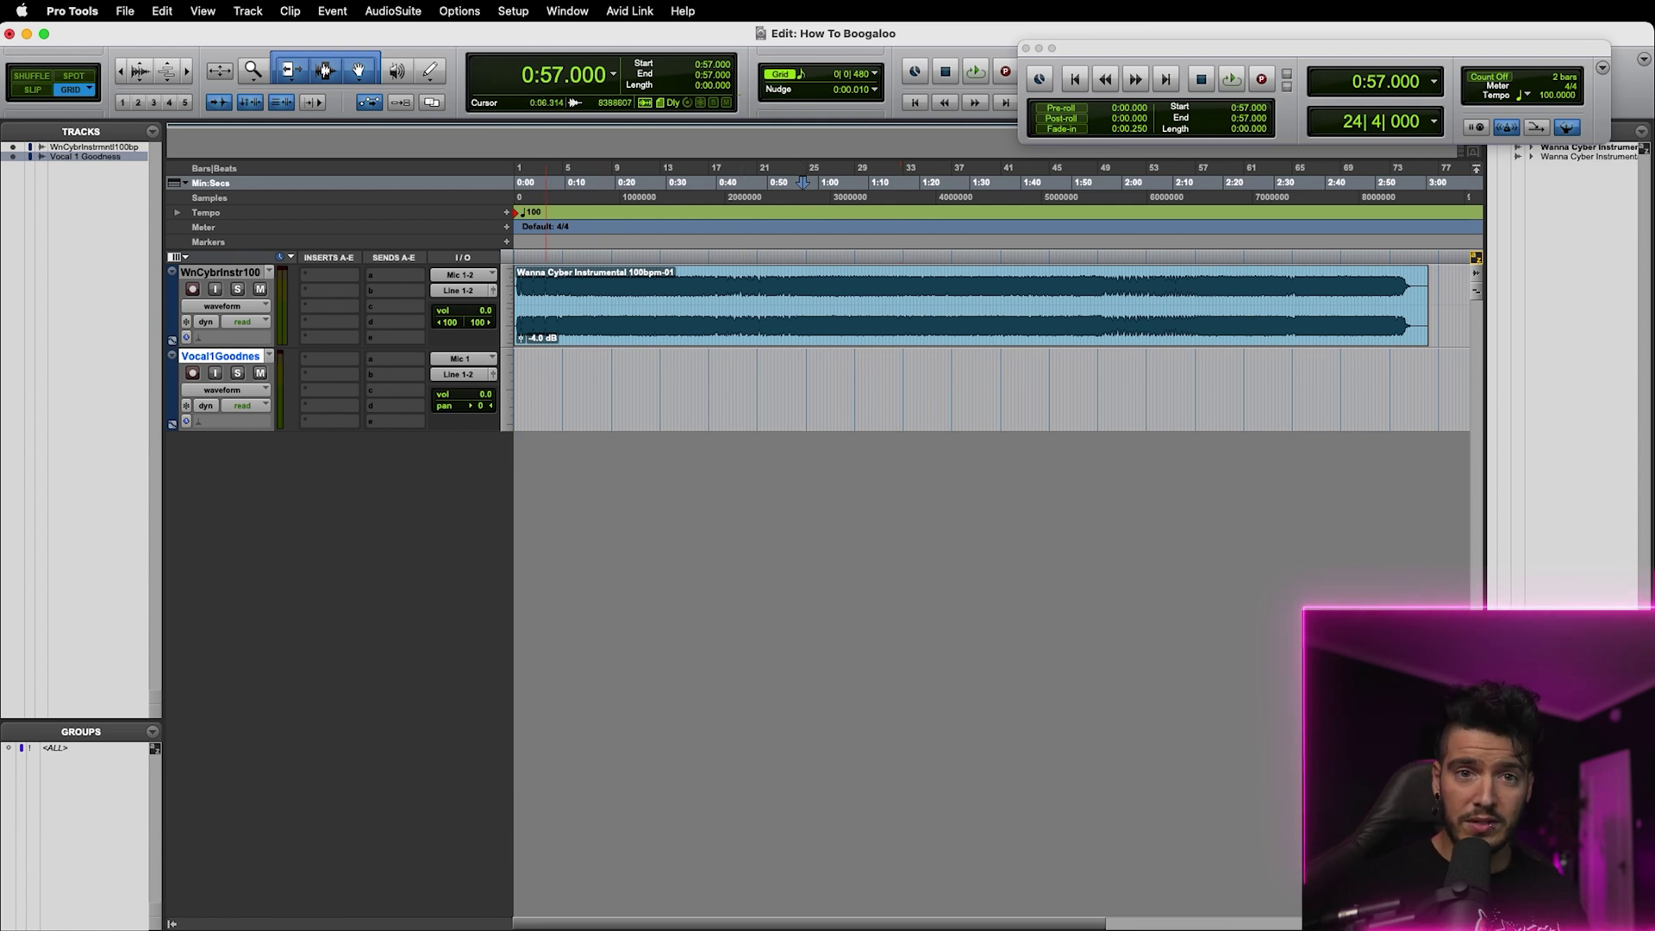
click(573, 388)
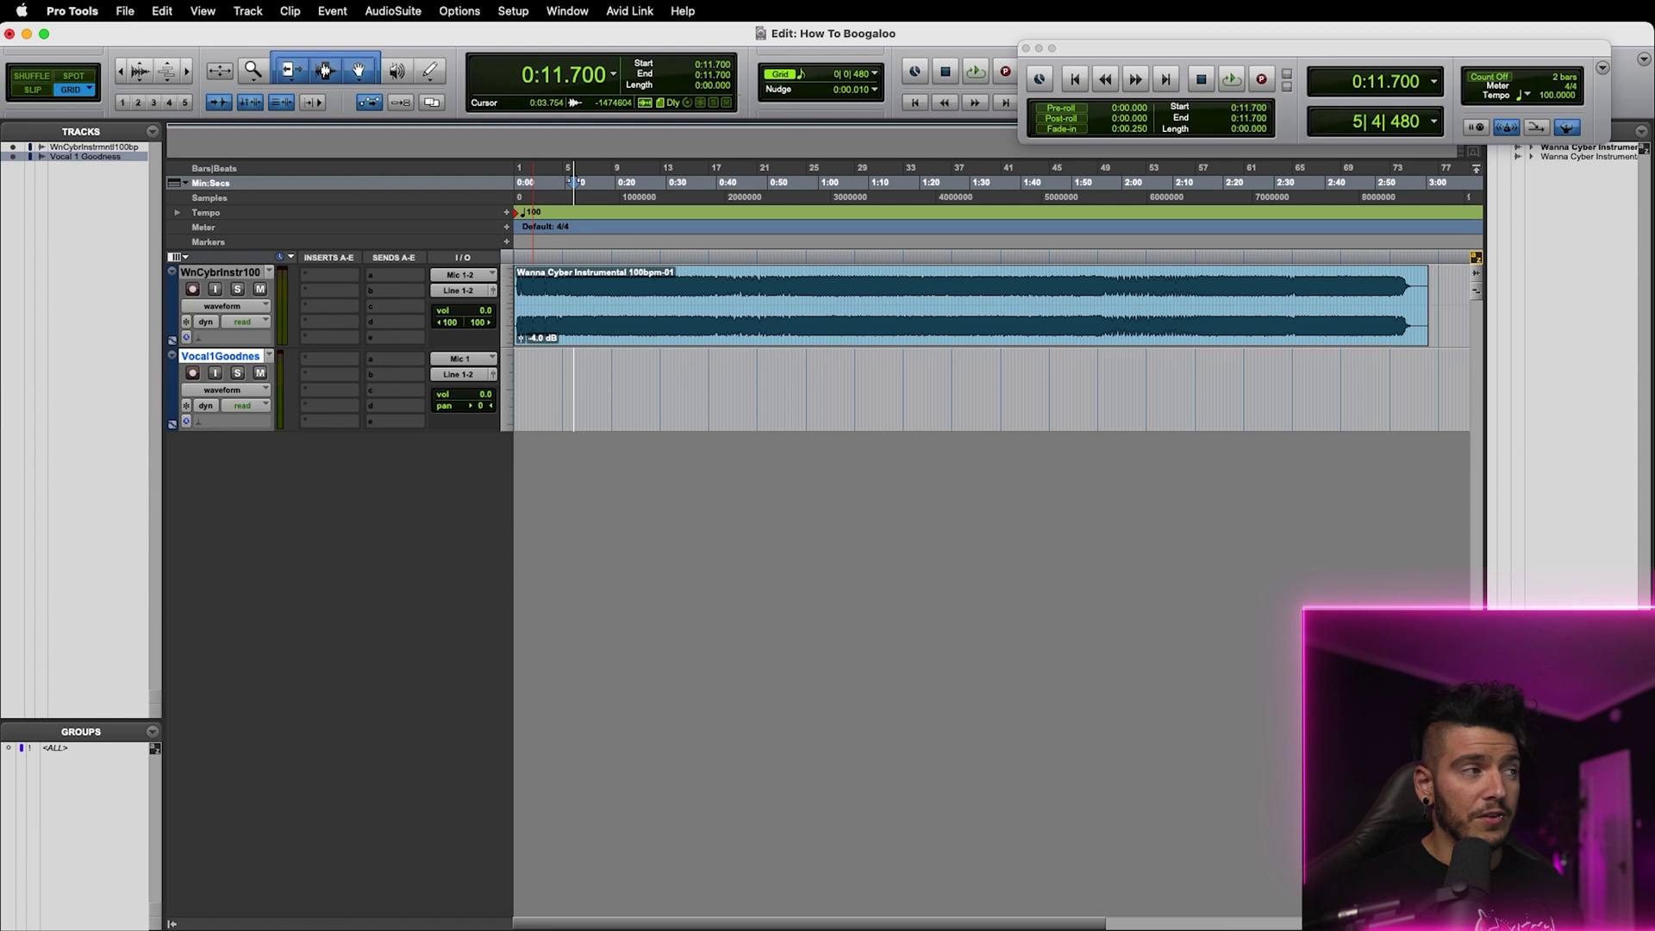
Set the vocal track's input to Mic 1 (Mono) and record-enable the track
click(462, 357)
mouse_move(474, 358)
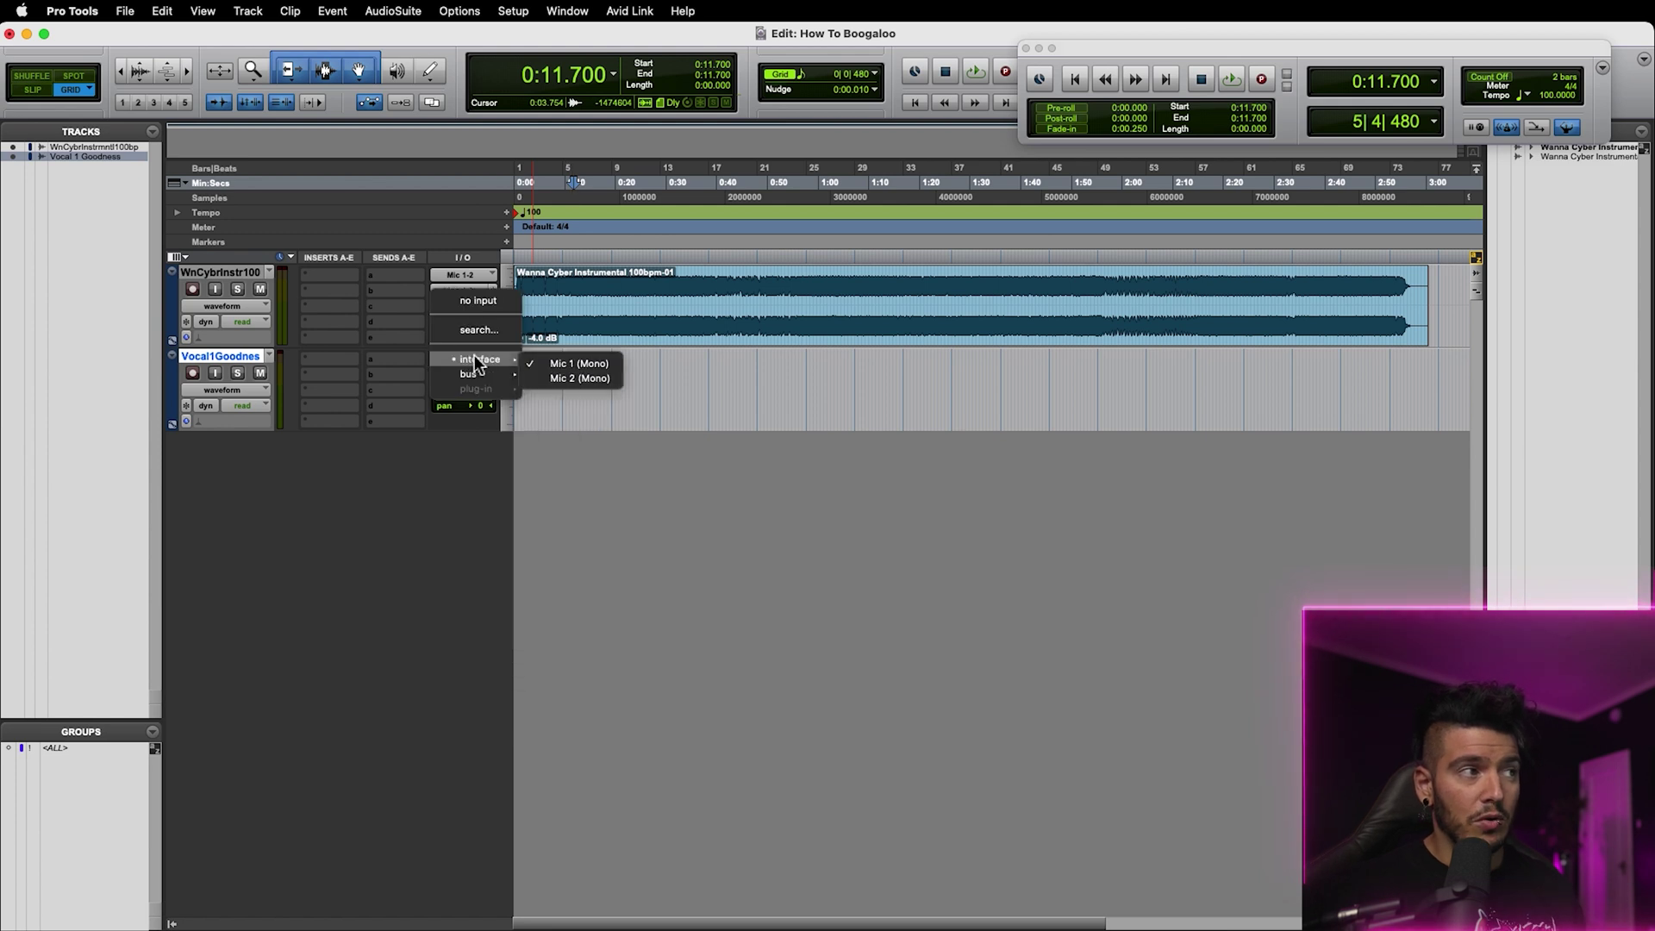
click(595, 365)
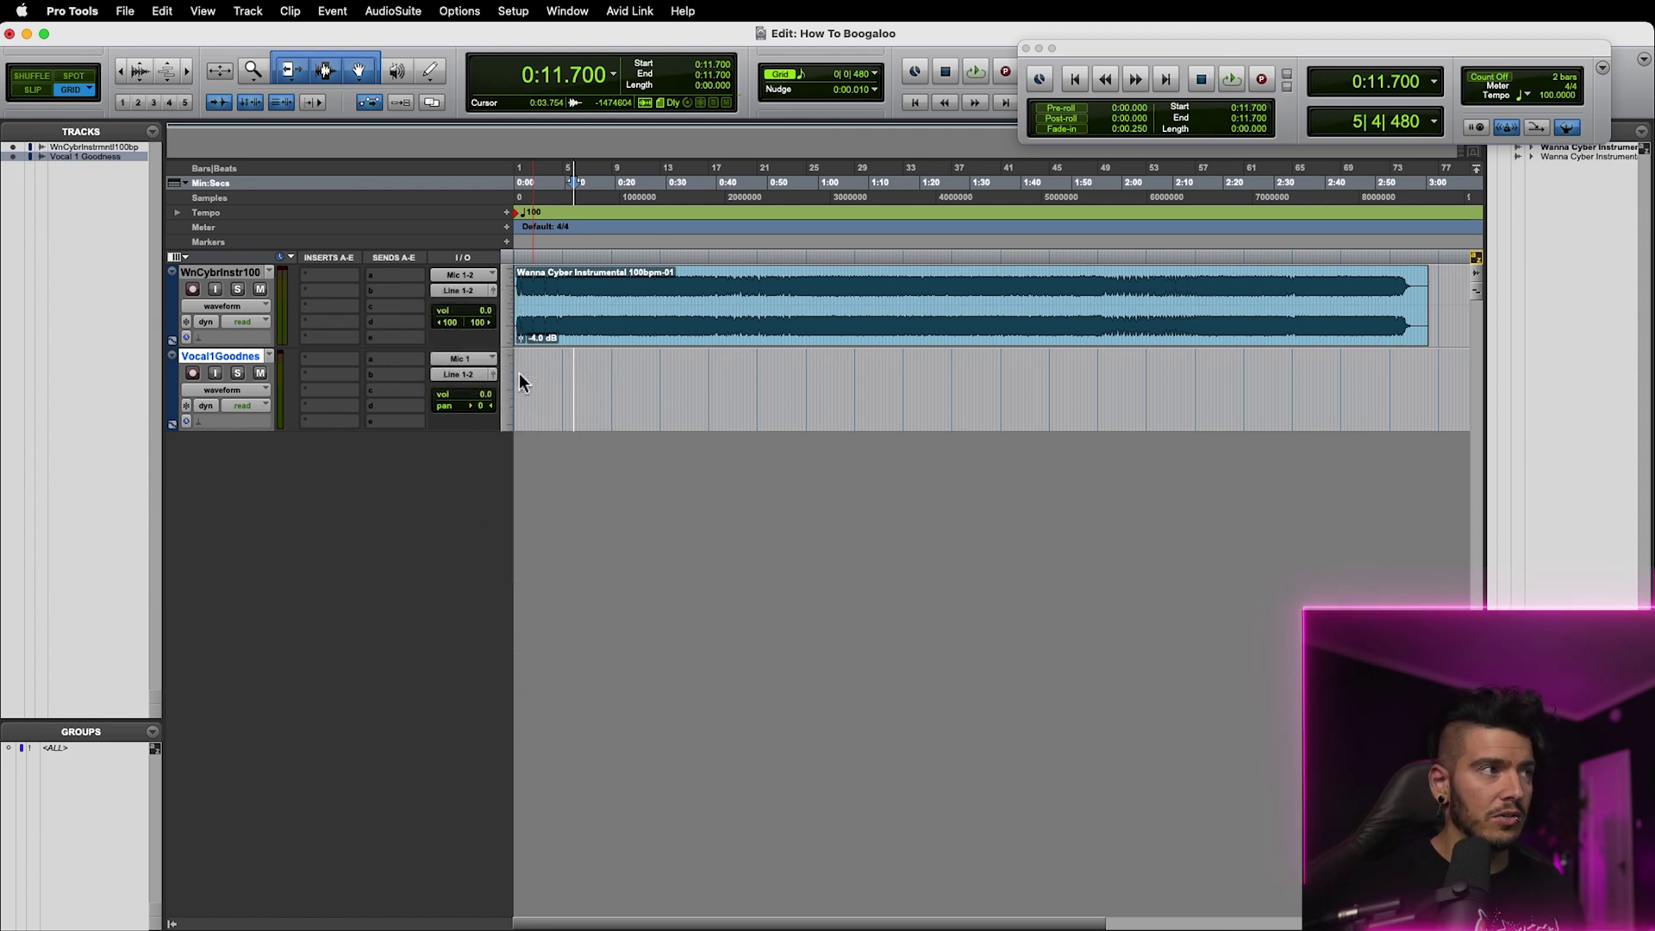
click(475, 358)
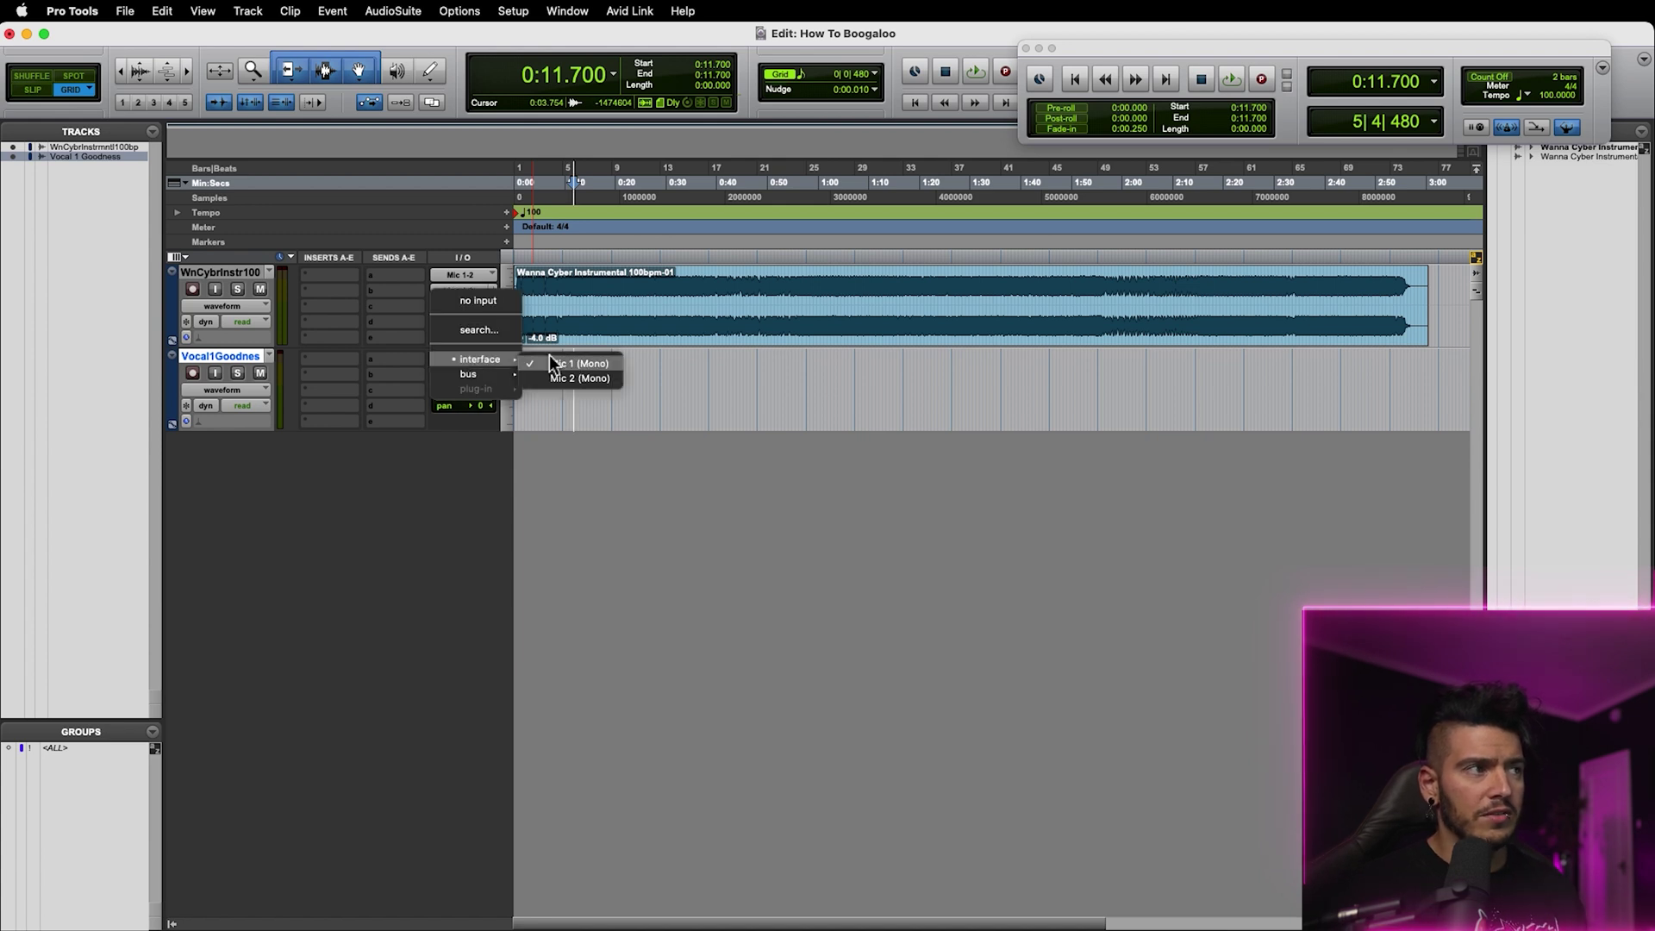
click(601, 370)
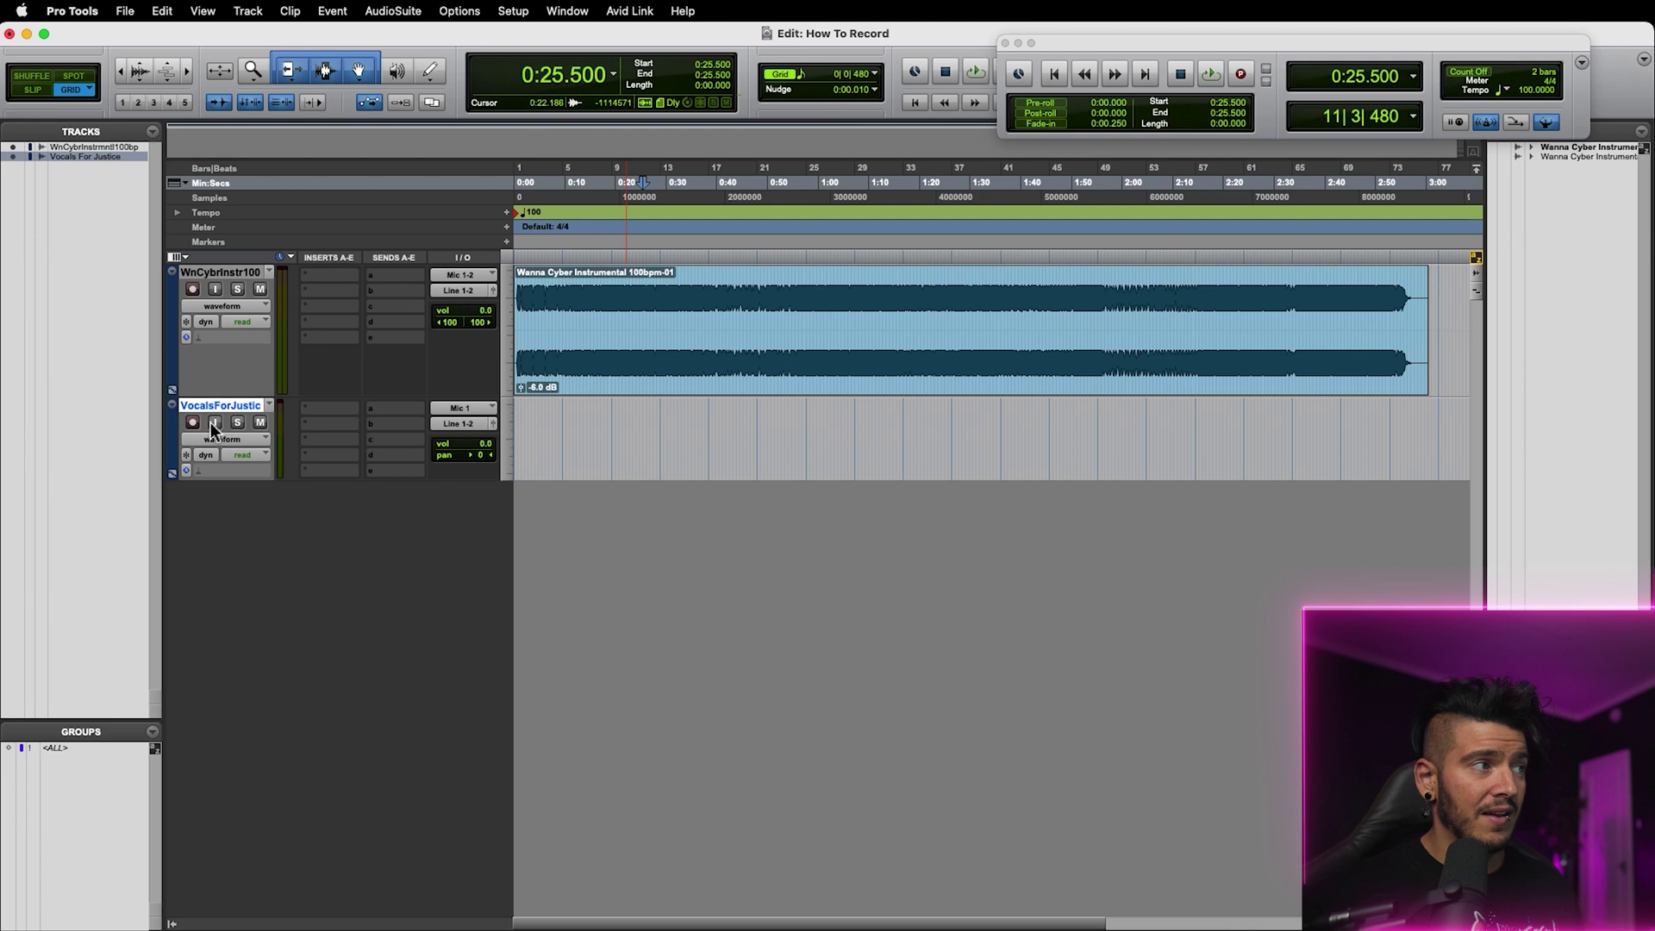
click(191, 422)
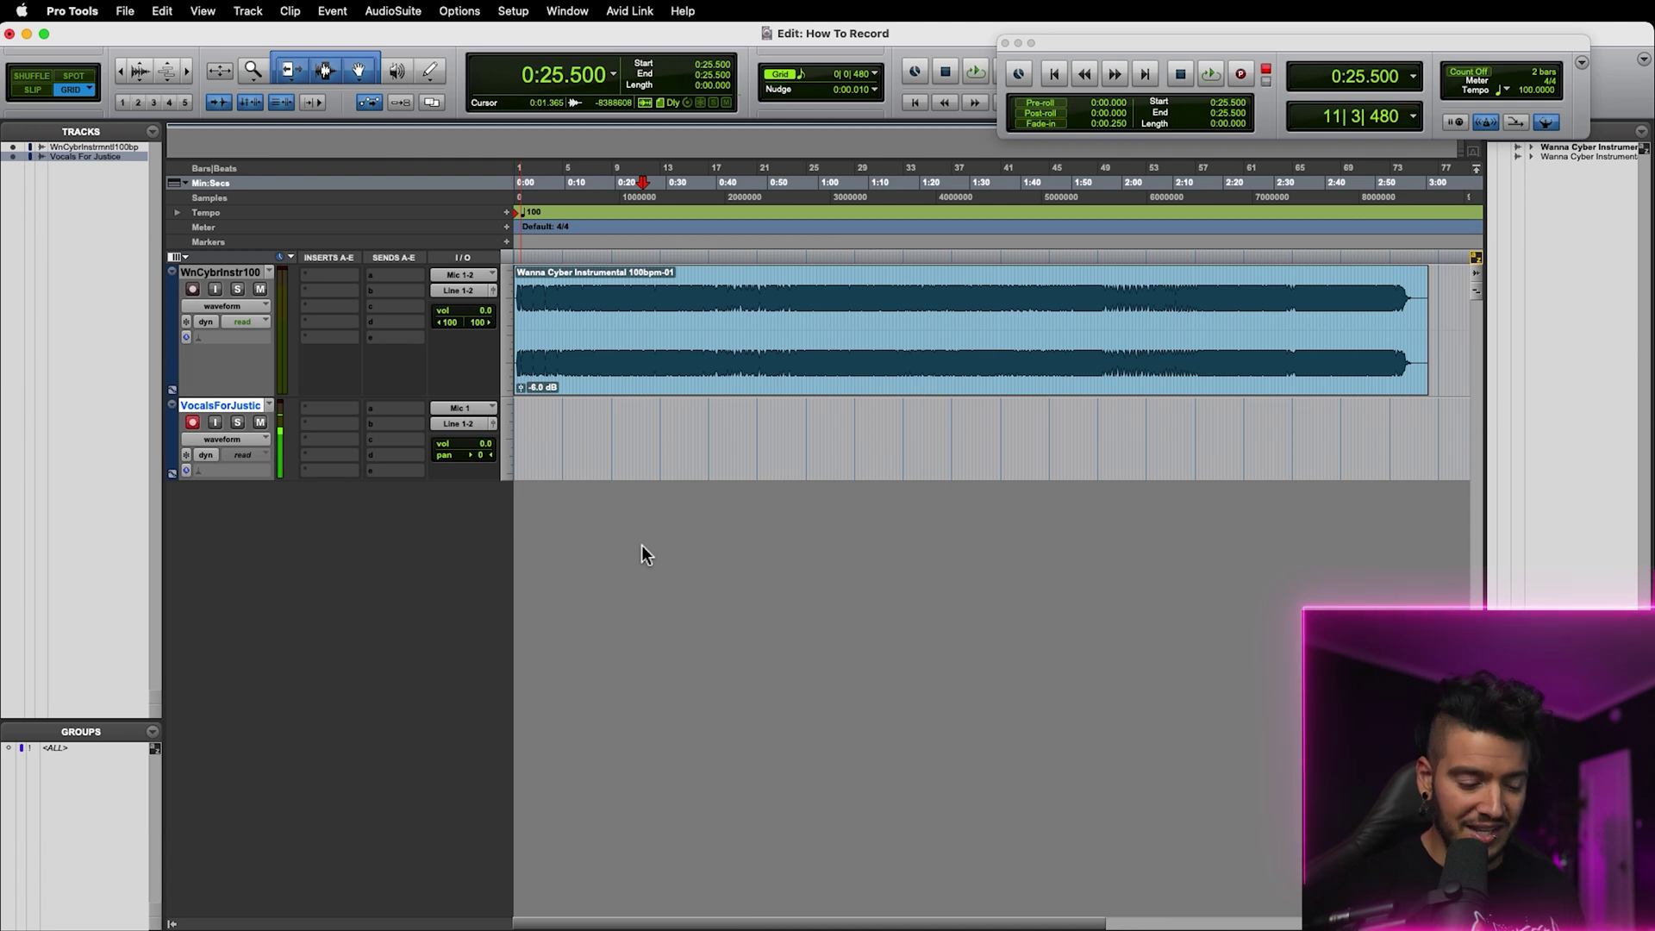
Lower the Mic 1 input gain to 55 dB in the I/O Control Panel and close it
key(super+equal)
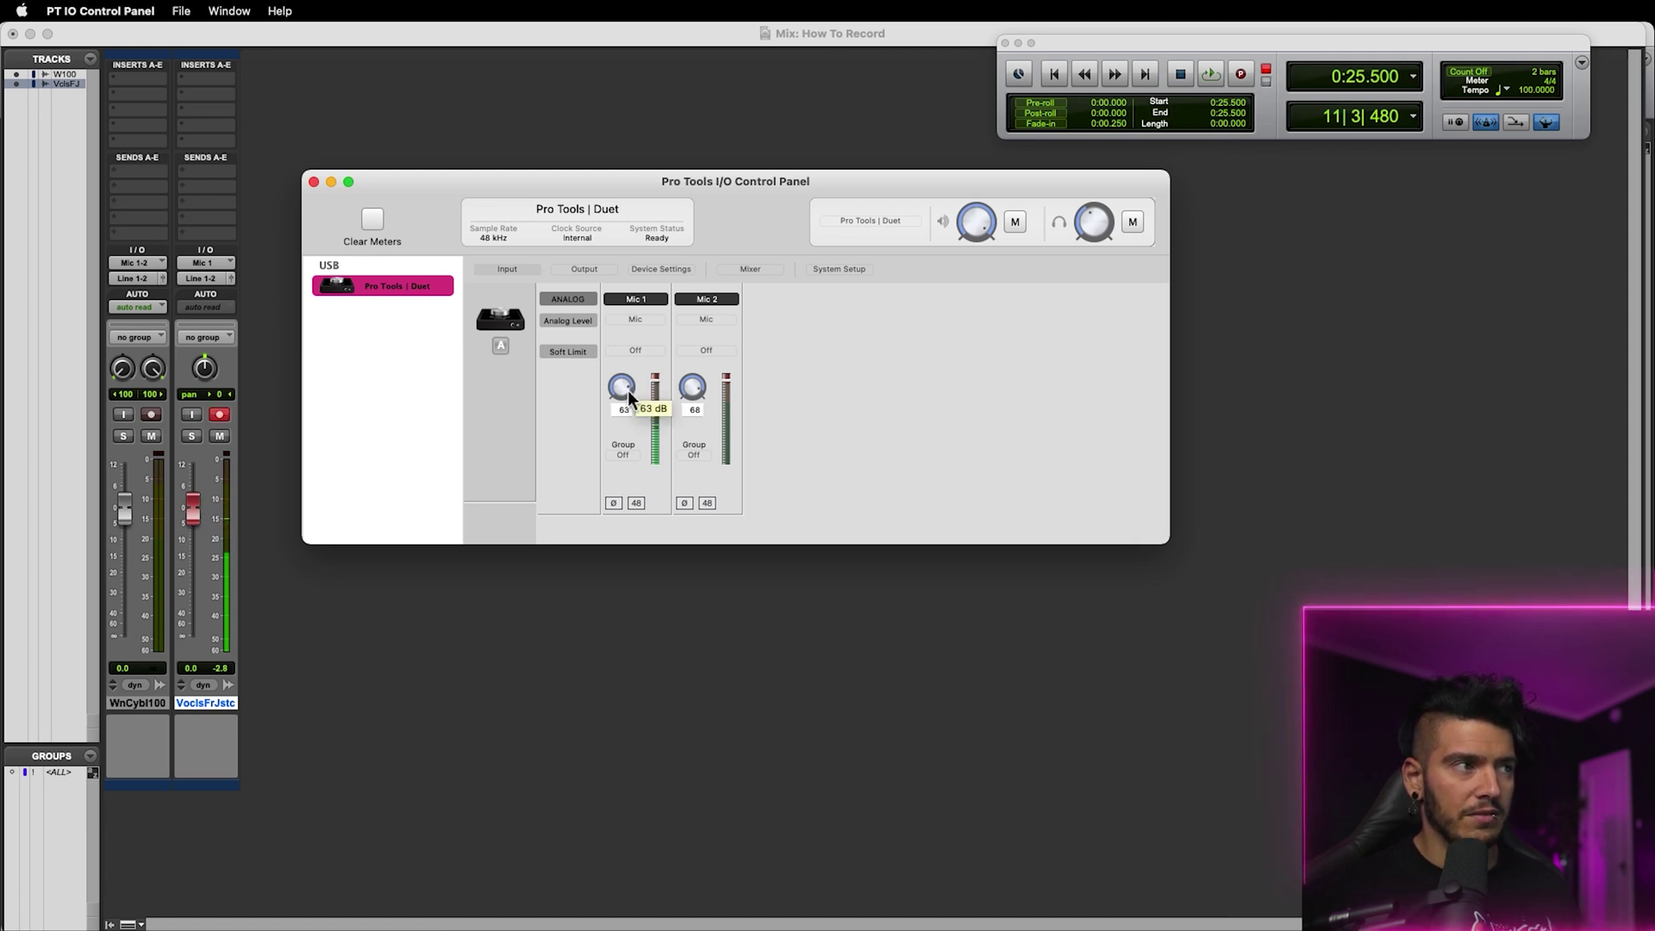
drag(628, 389, 627, 391)
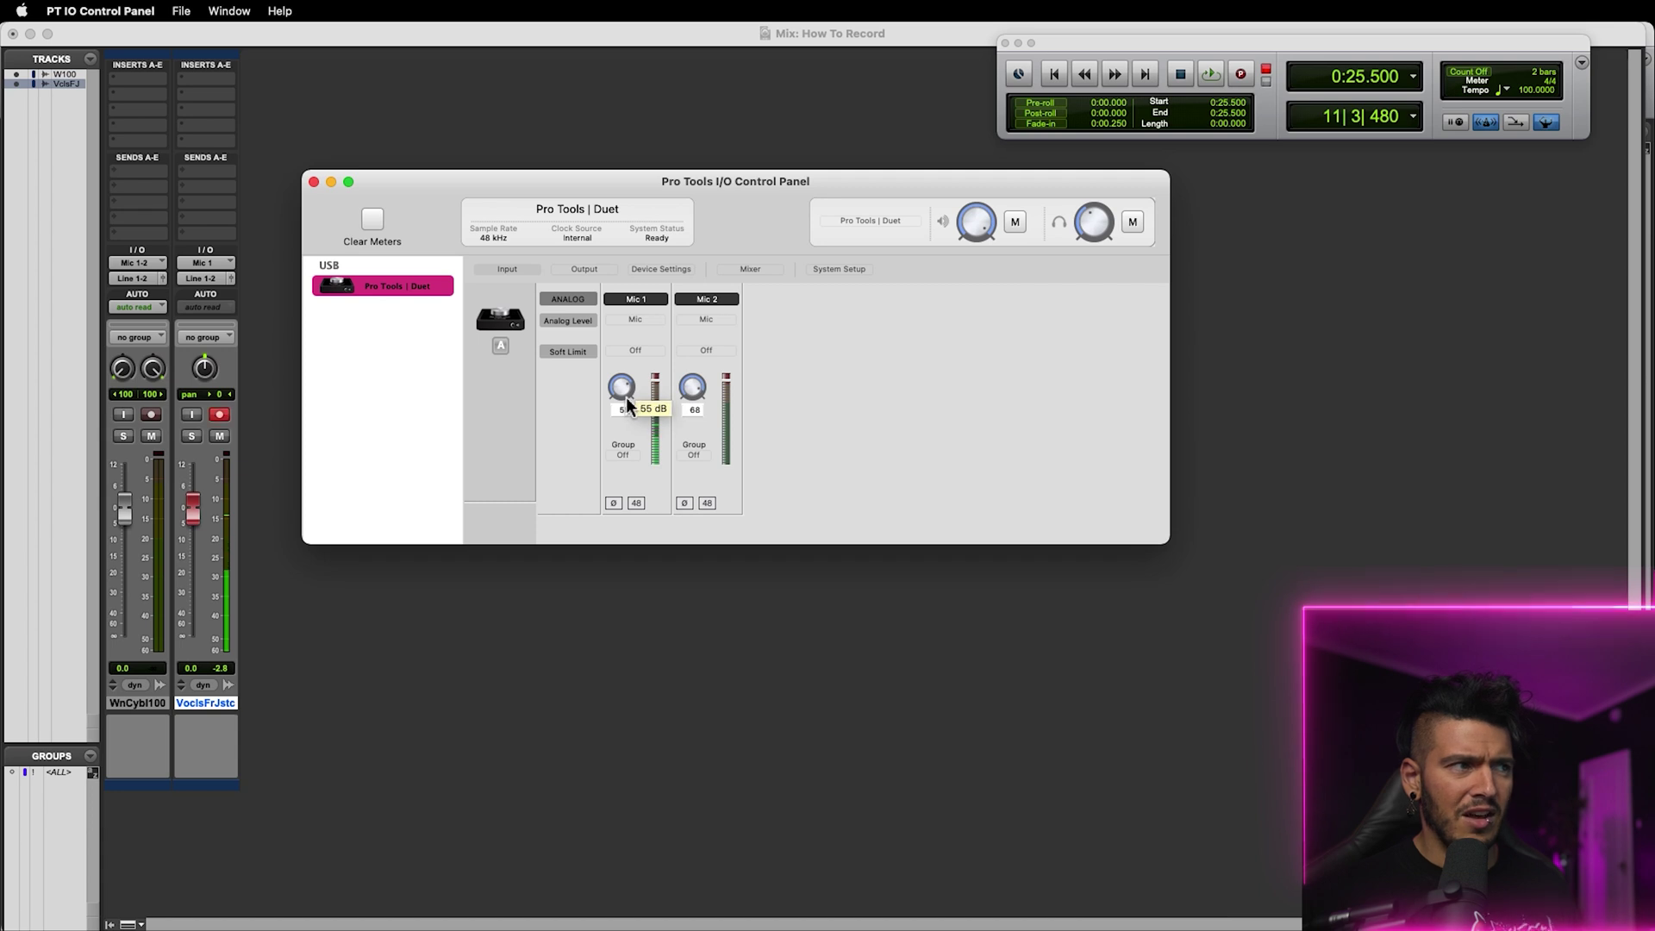
click(659, 693)
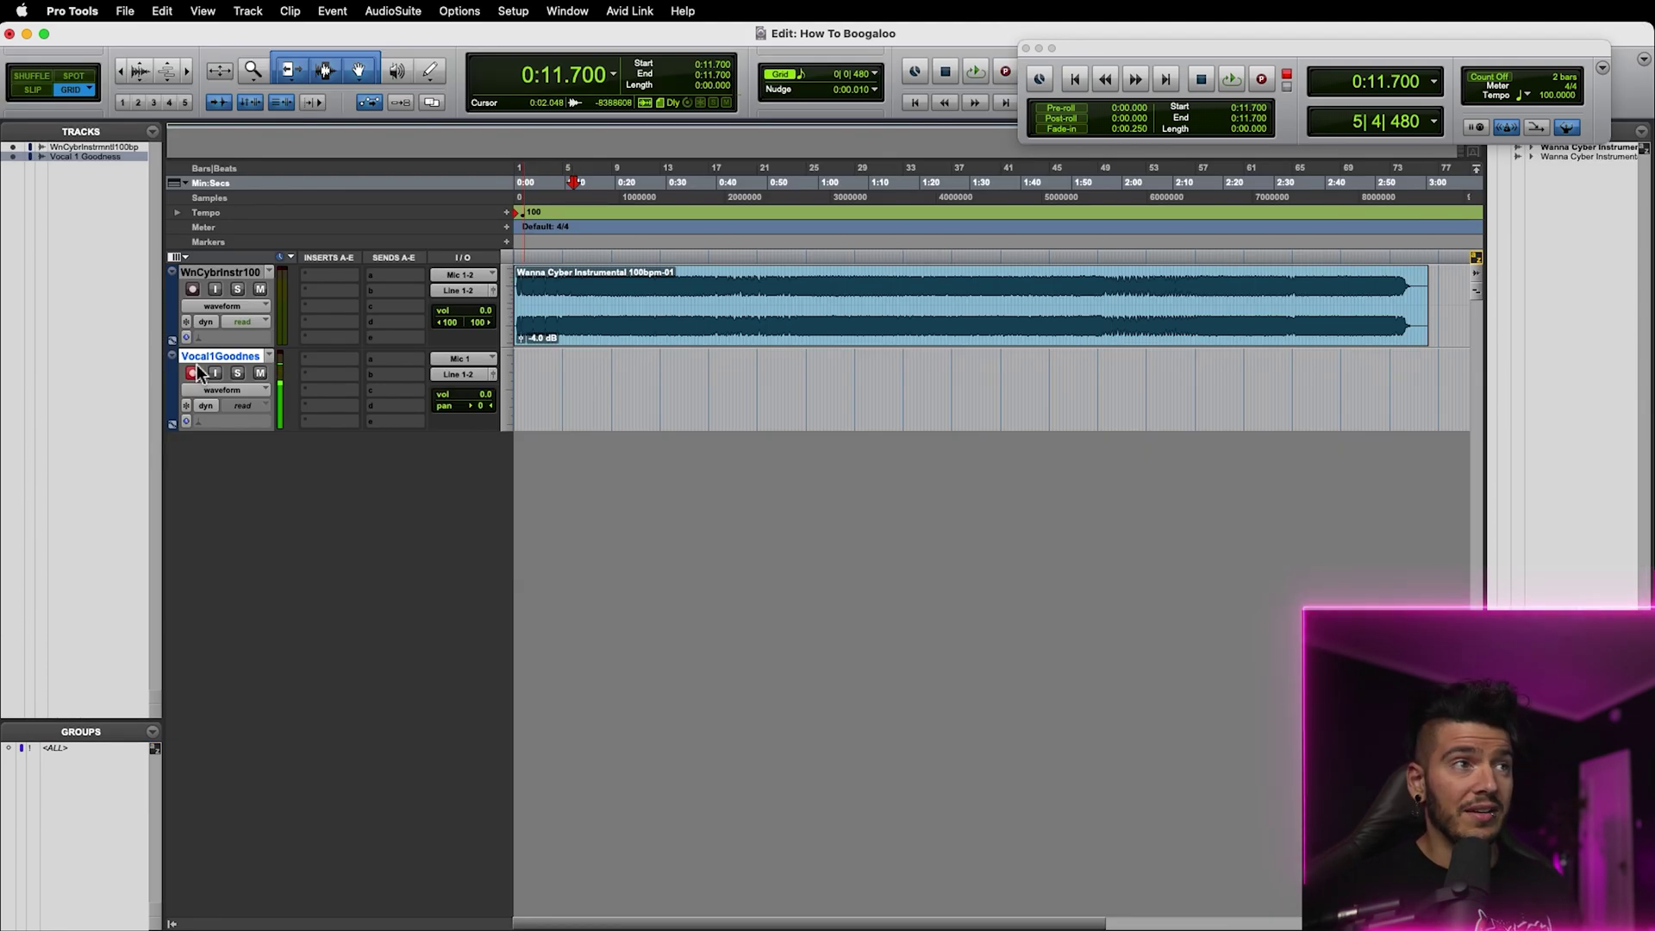
Enable recording in the Transport and capture a short vocal take starting at 0:11.700
click(1262, 79)
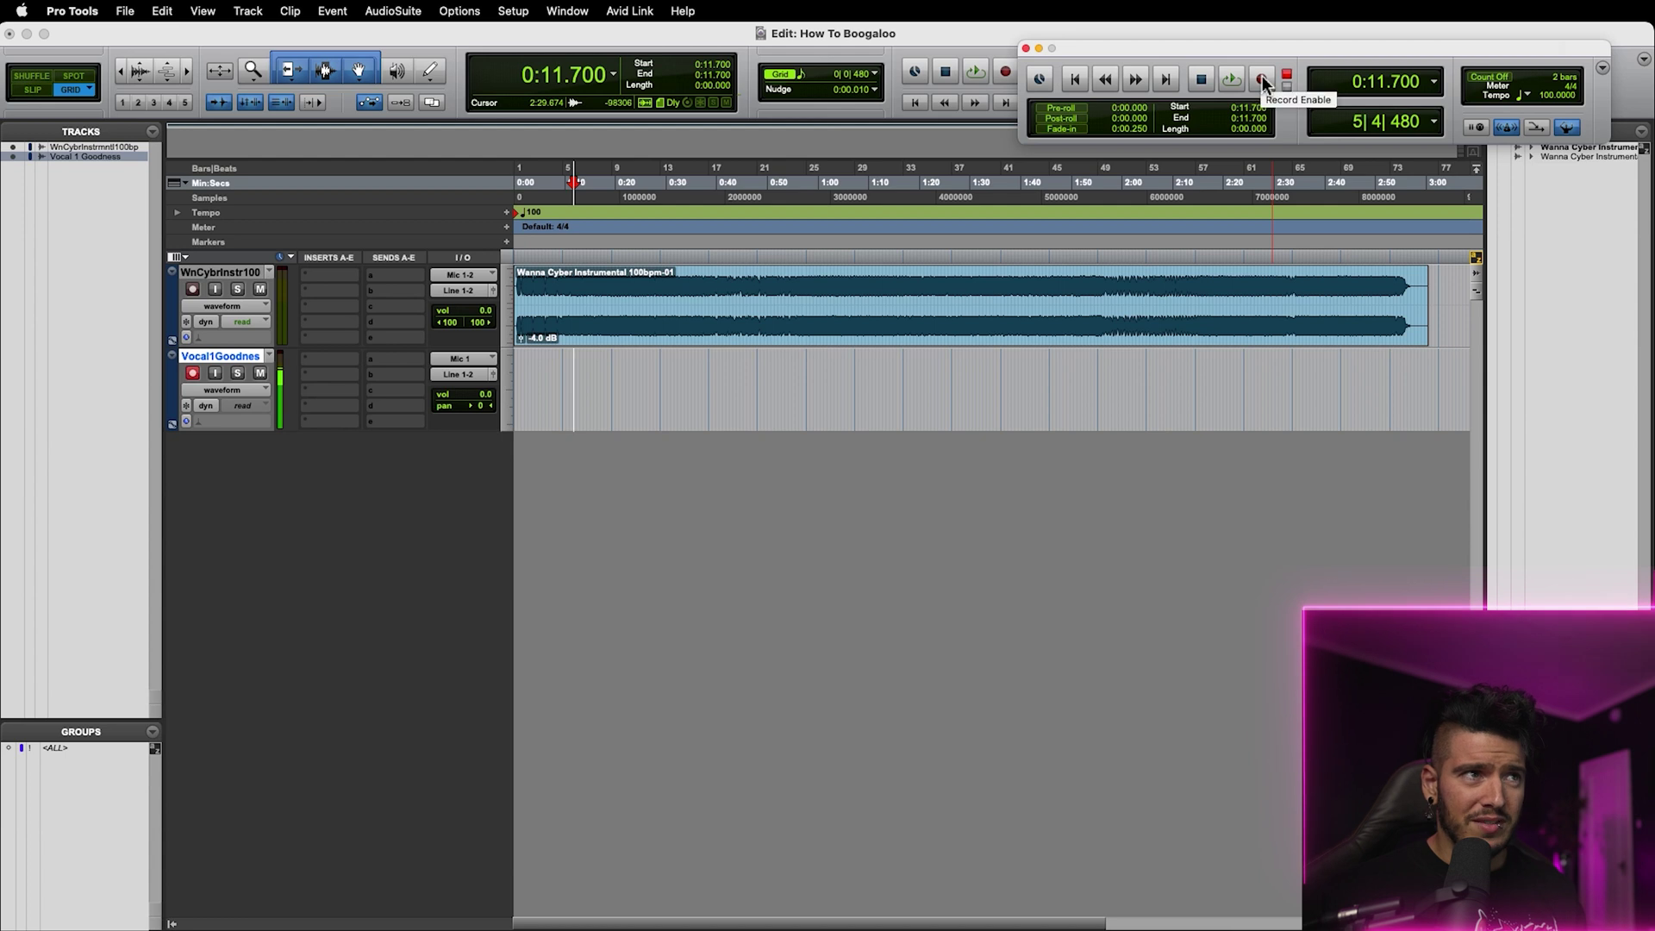
click(1262, 80)
mouse_move(1285, 40)
mouse_down()
mouse_move(1337, 104)
mouse_move(1312, 31)
mouse_up()
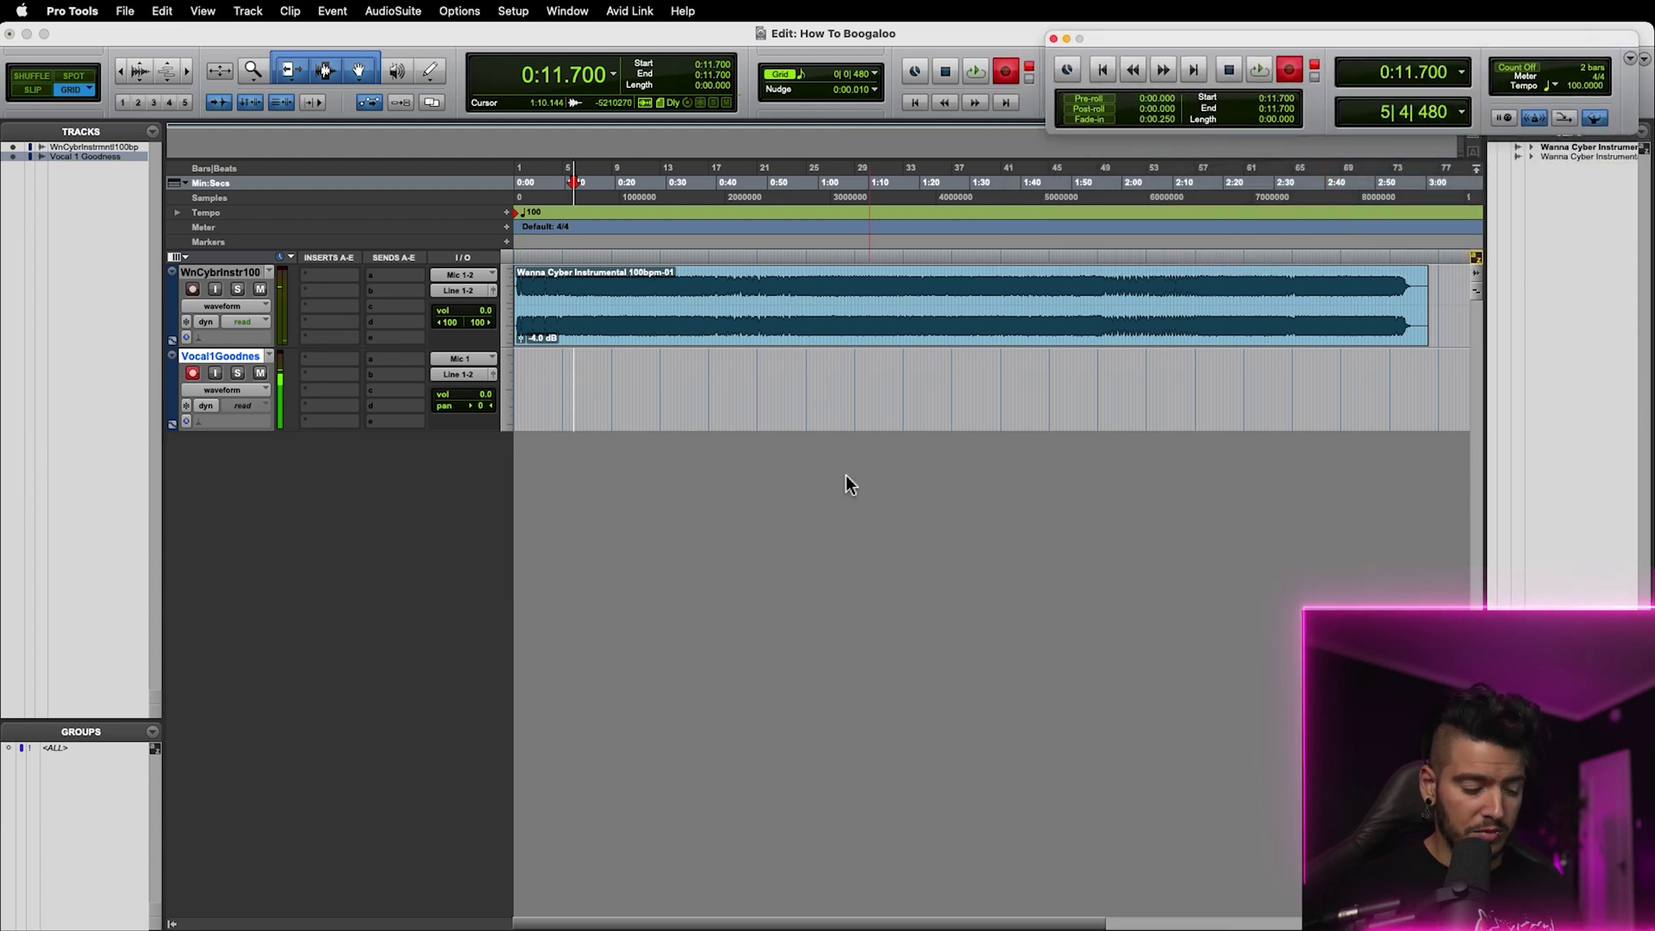
key(super+space)
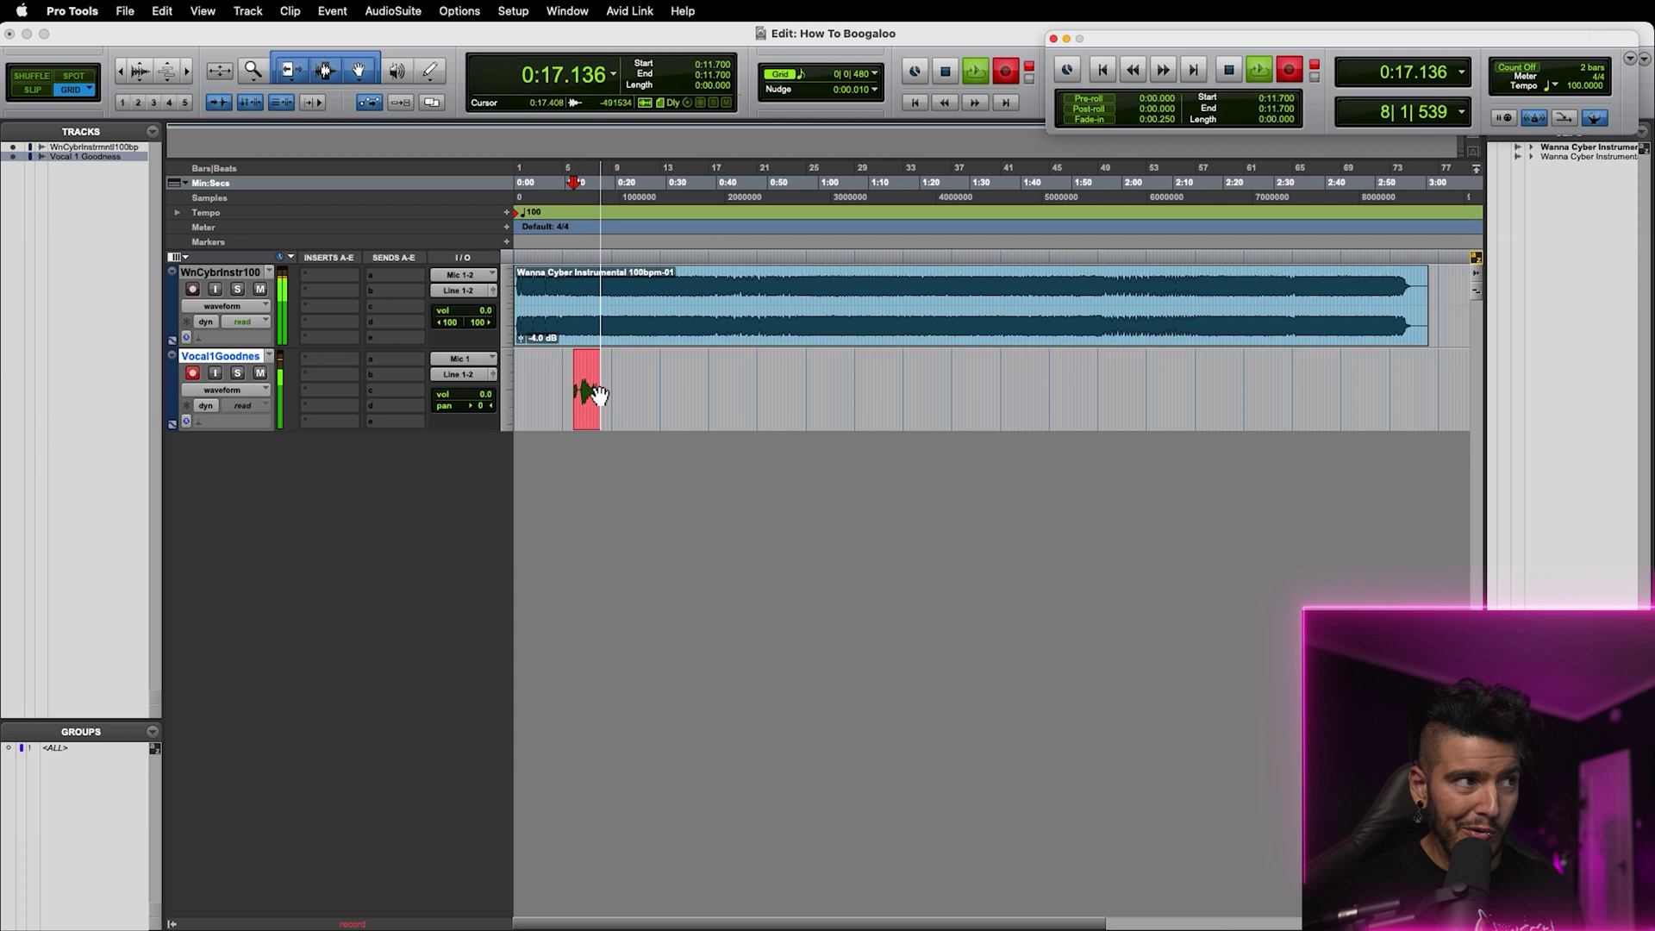
key(space)
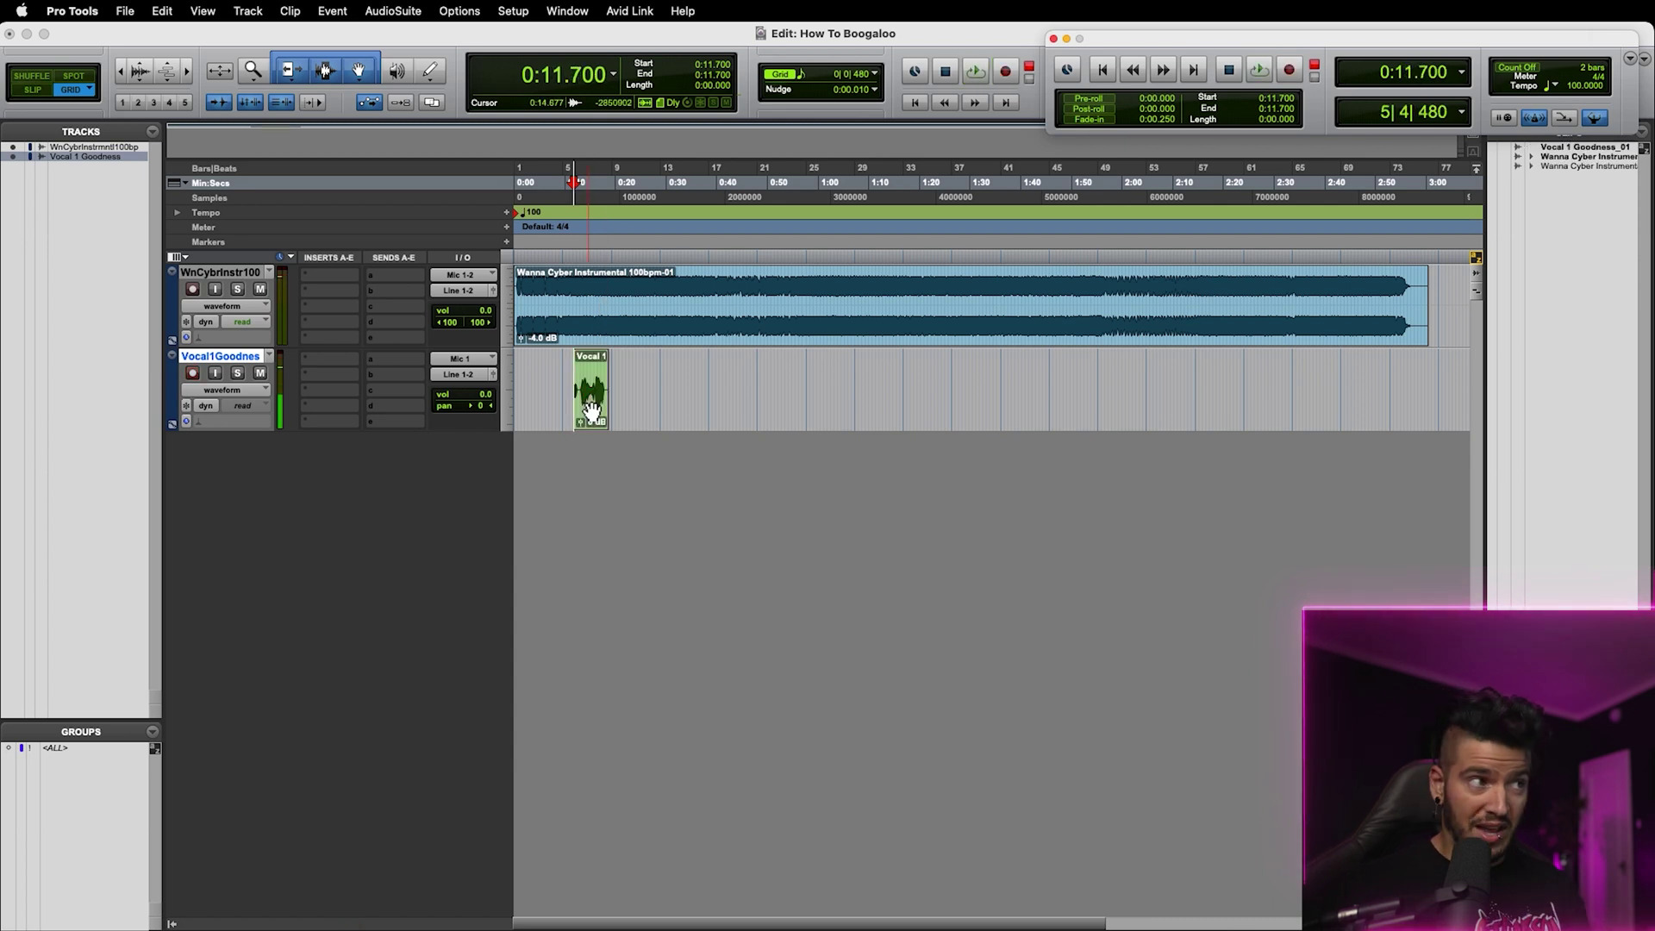